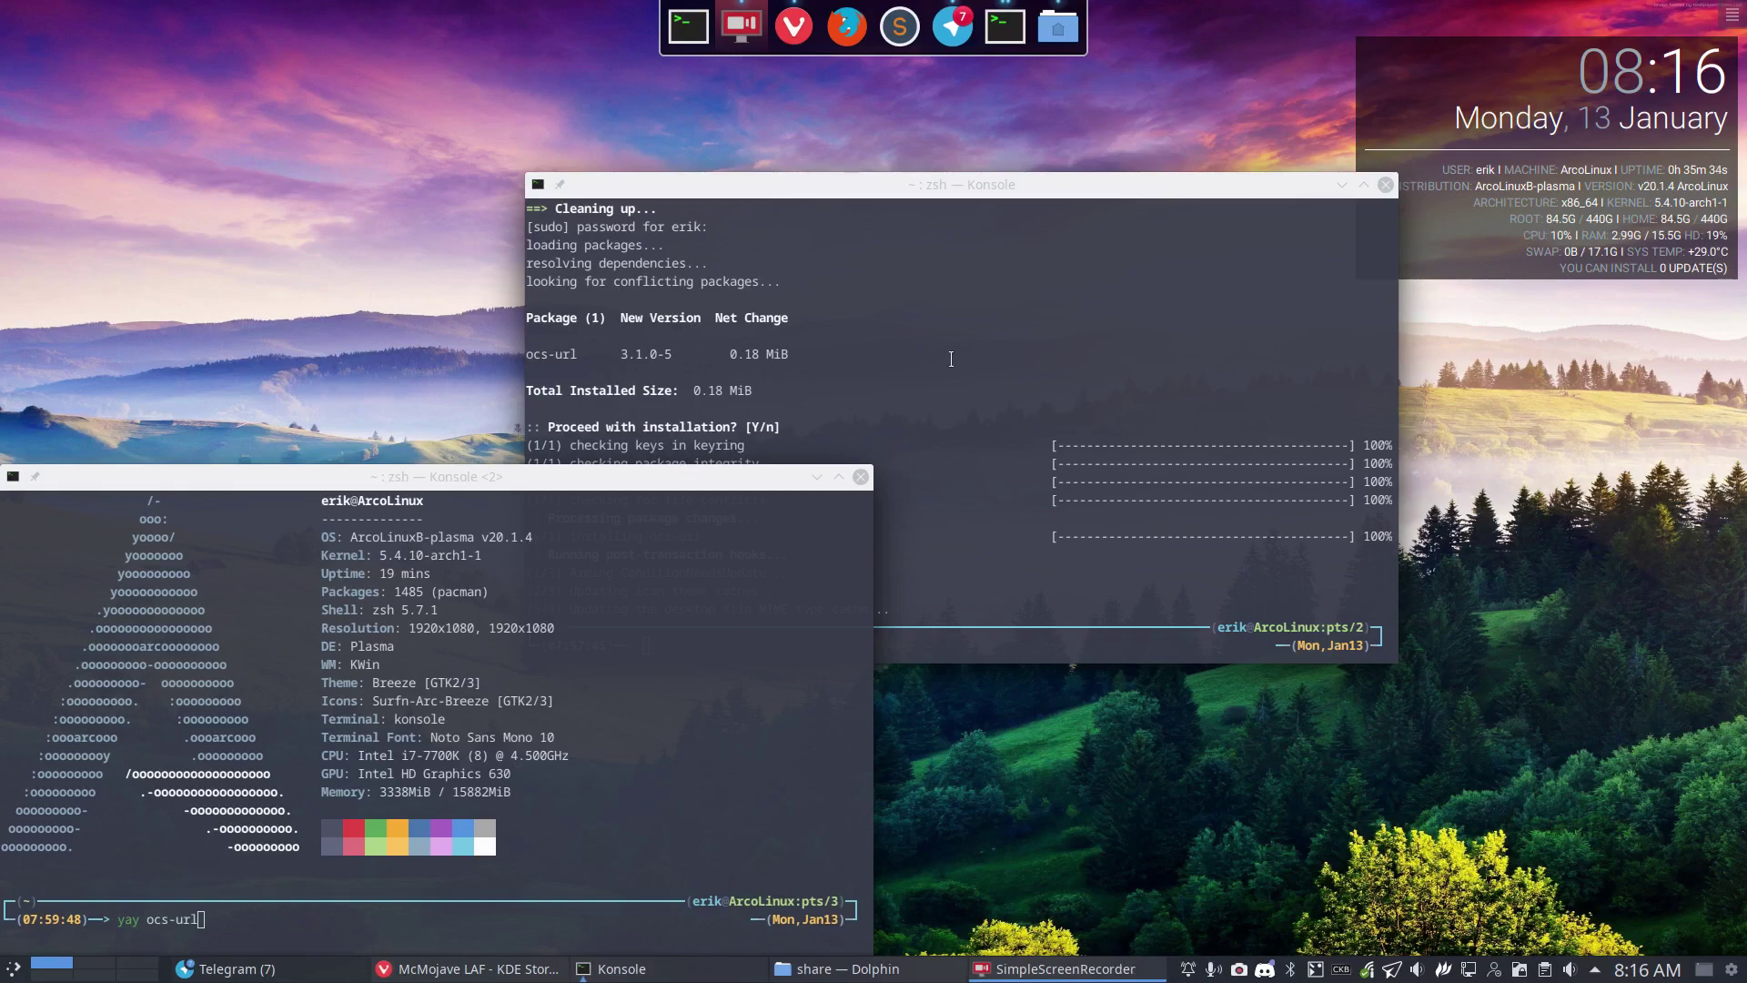
Close the terminal that installed ocs-url and move the remaining one toward the centre
left_click(1385, 184)
left_click_drag(781, 474, 1054, 191)
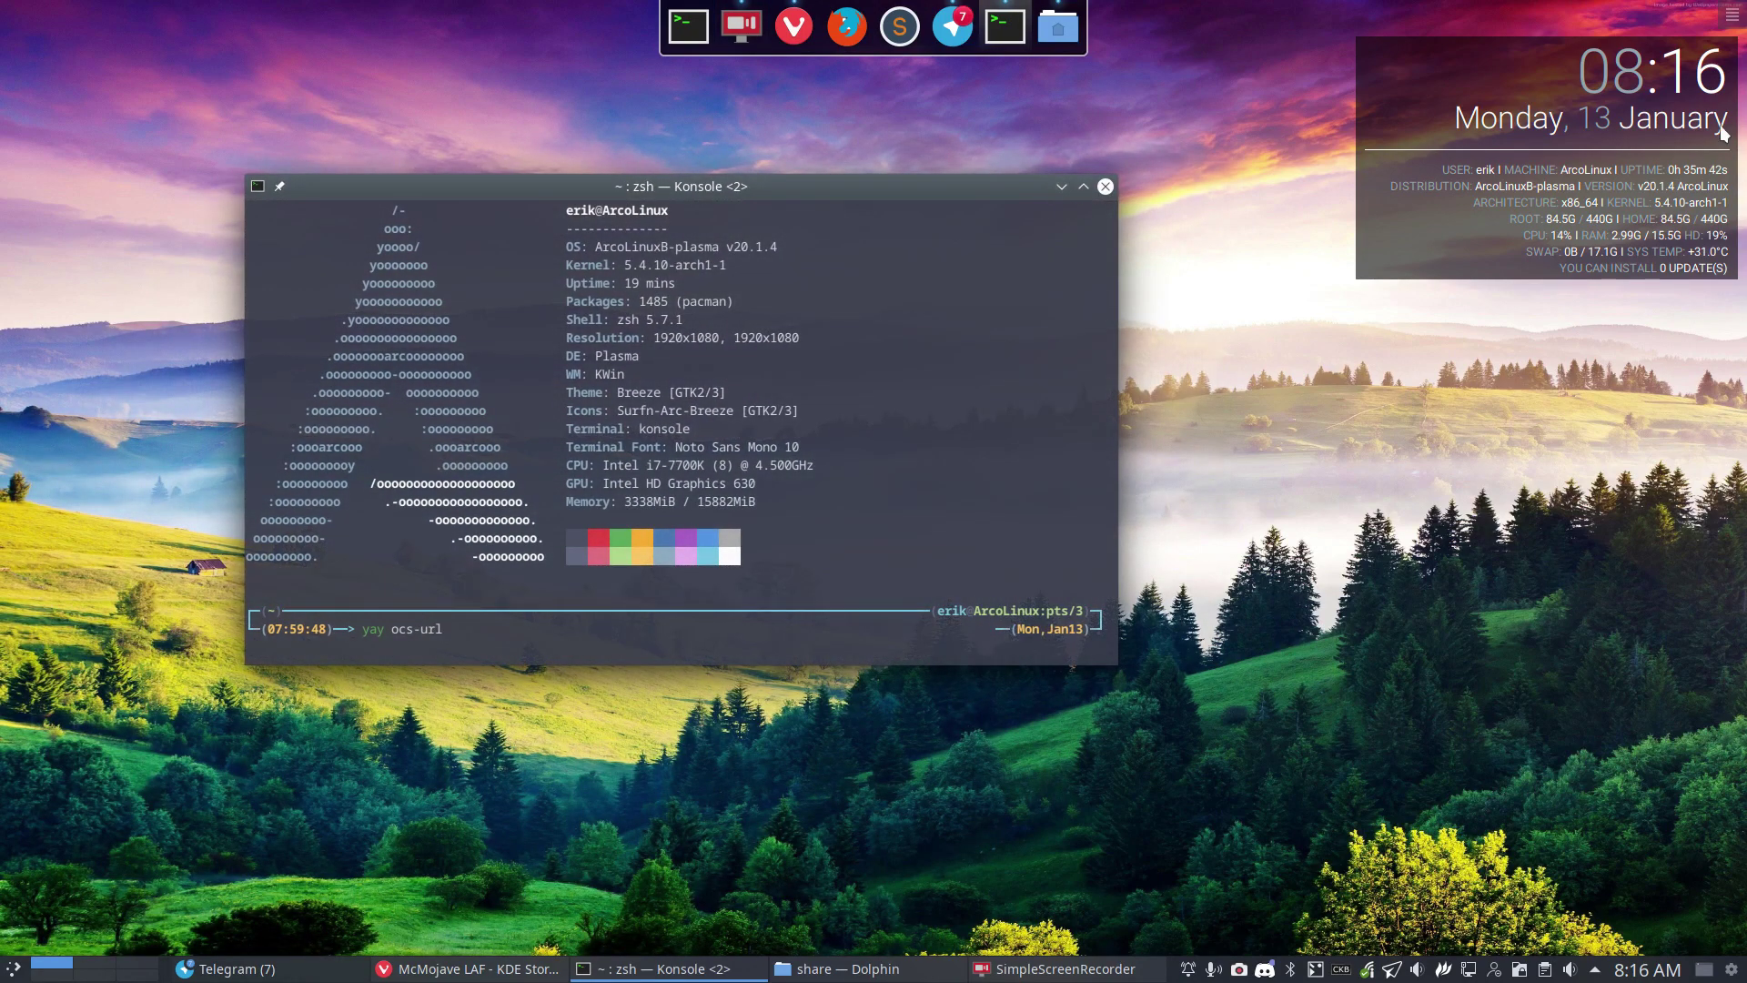
Maximize Vivaldi and reopen the McMojave LAF KDE Store page from the Google results
left_click(794, 25)
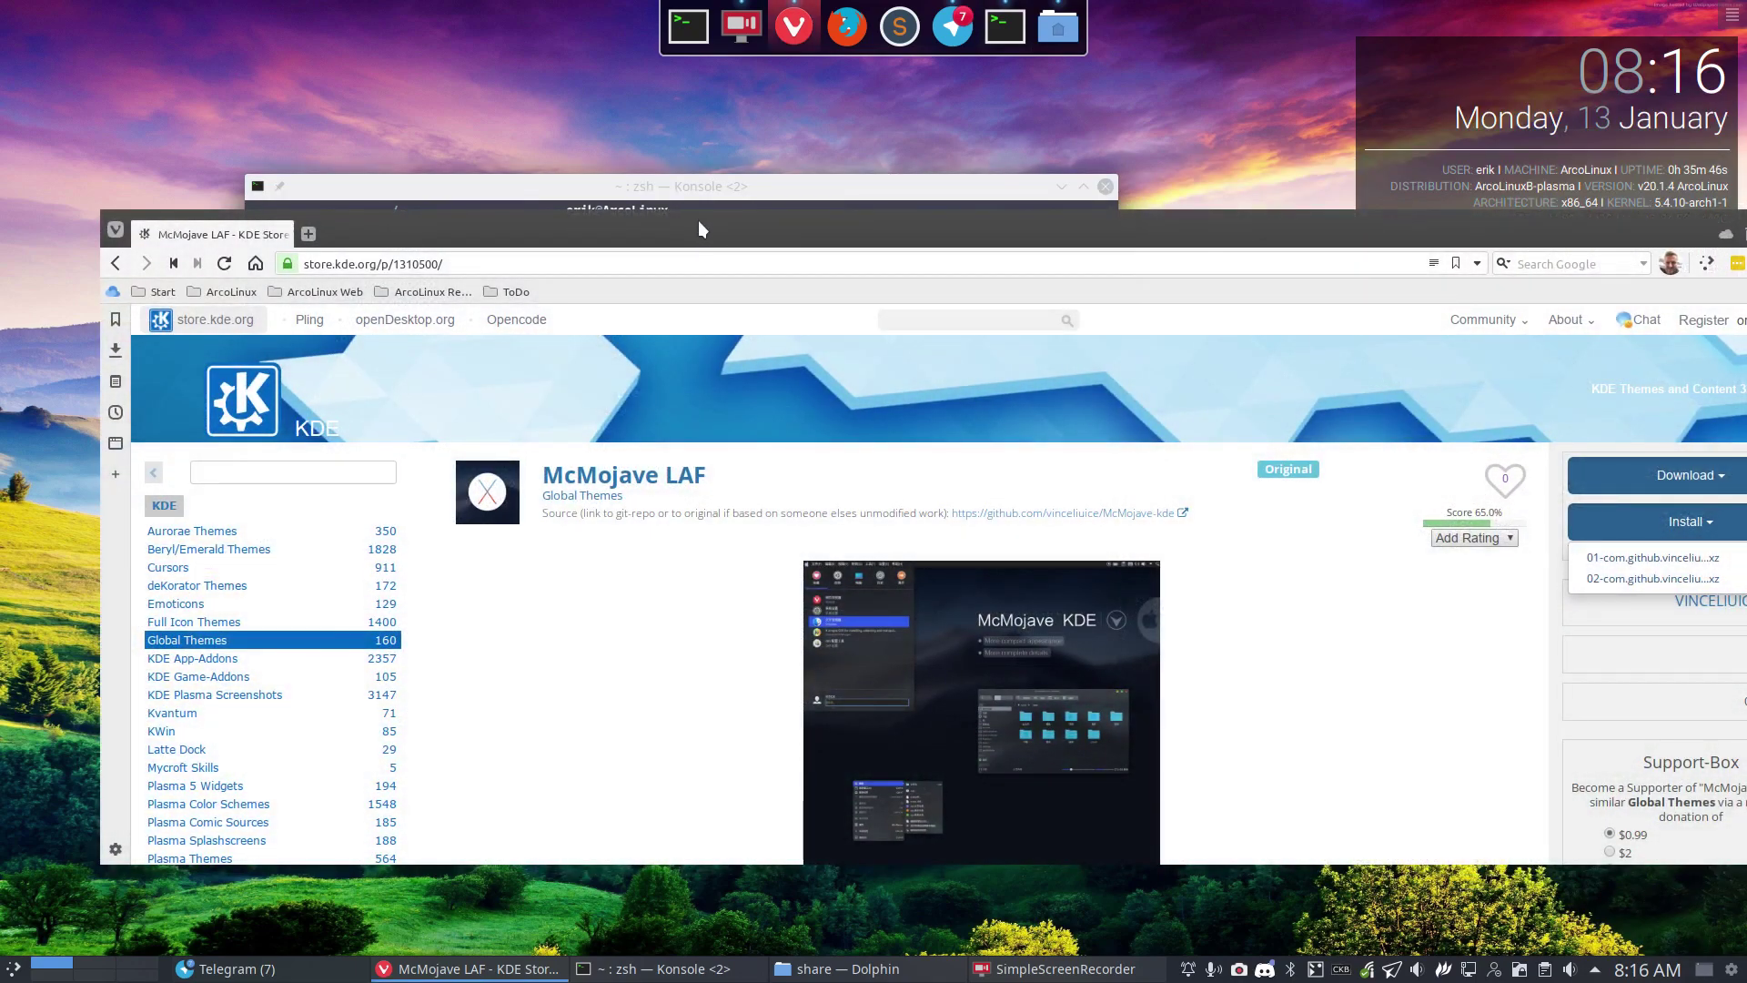
double_click(697, 221)
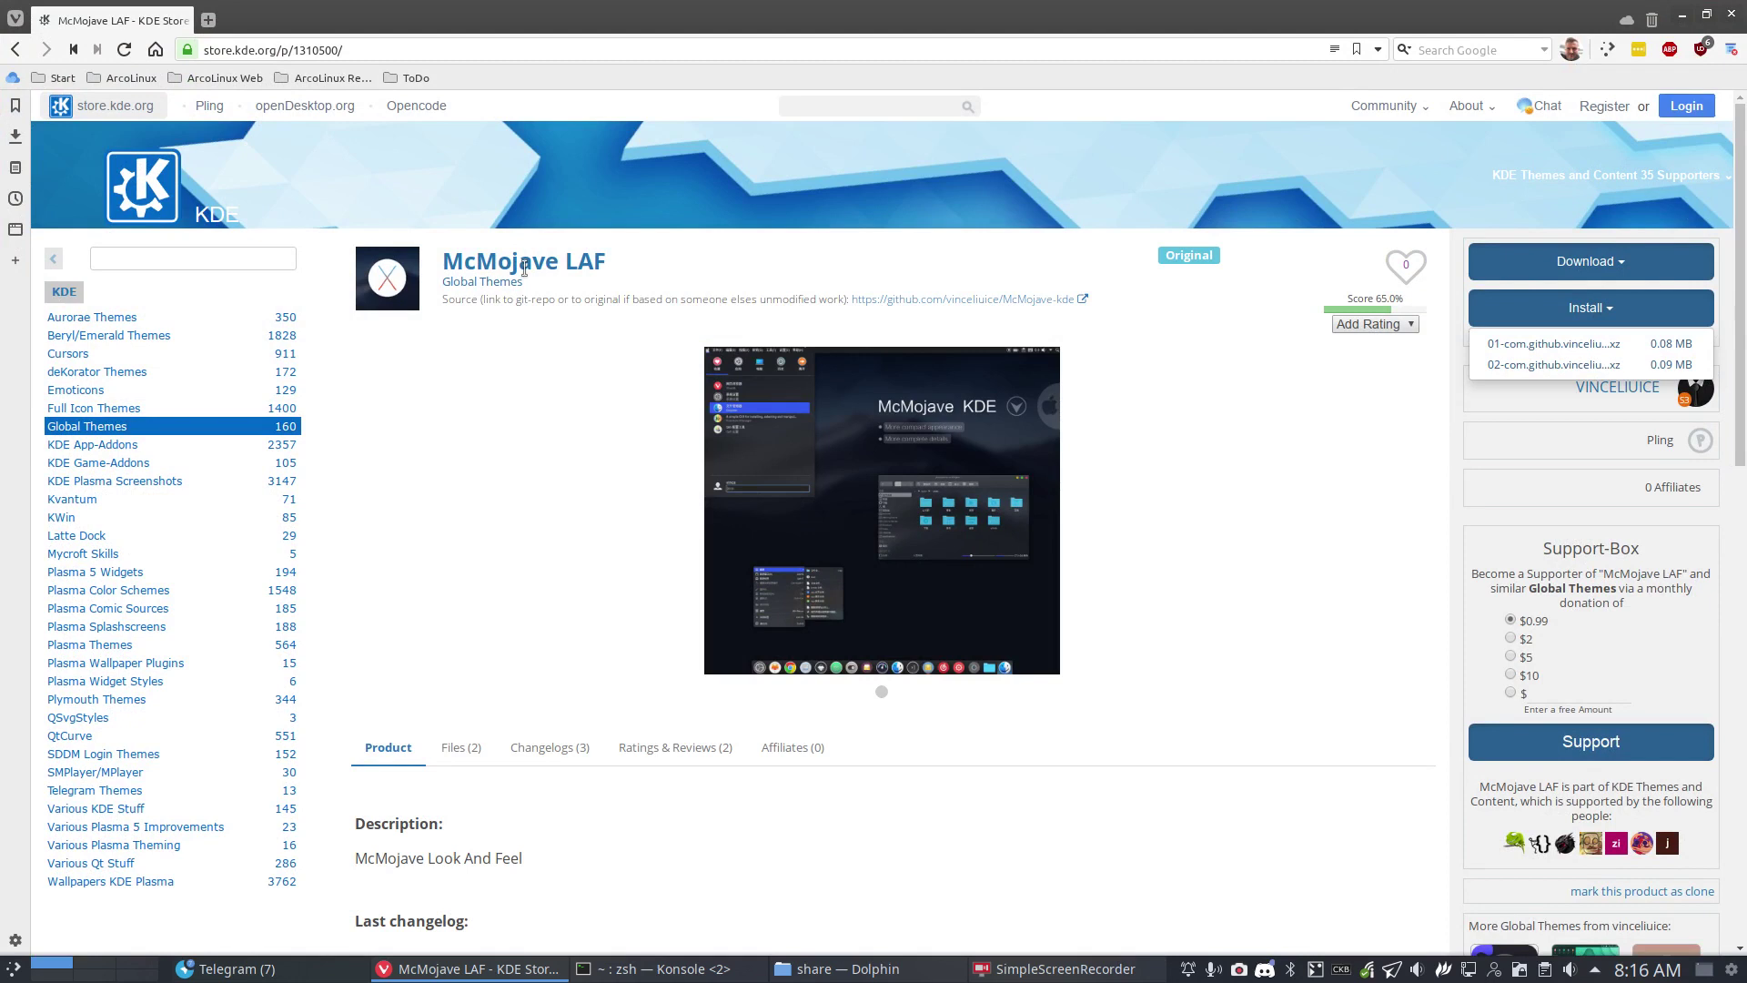
double_click(568, 261)
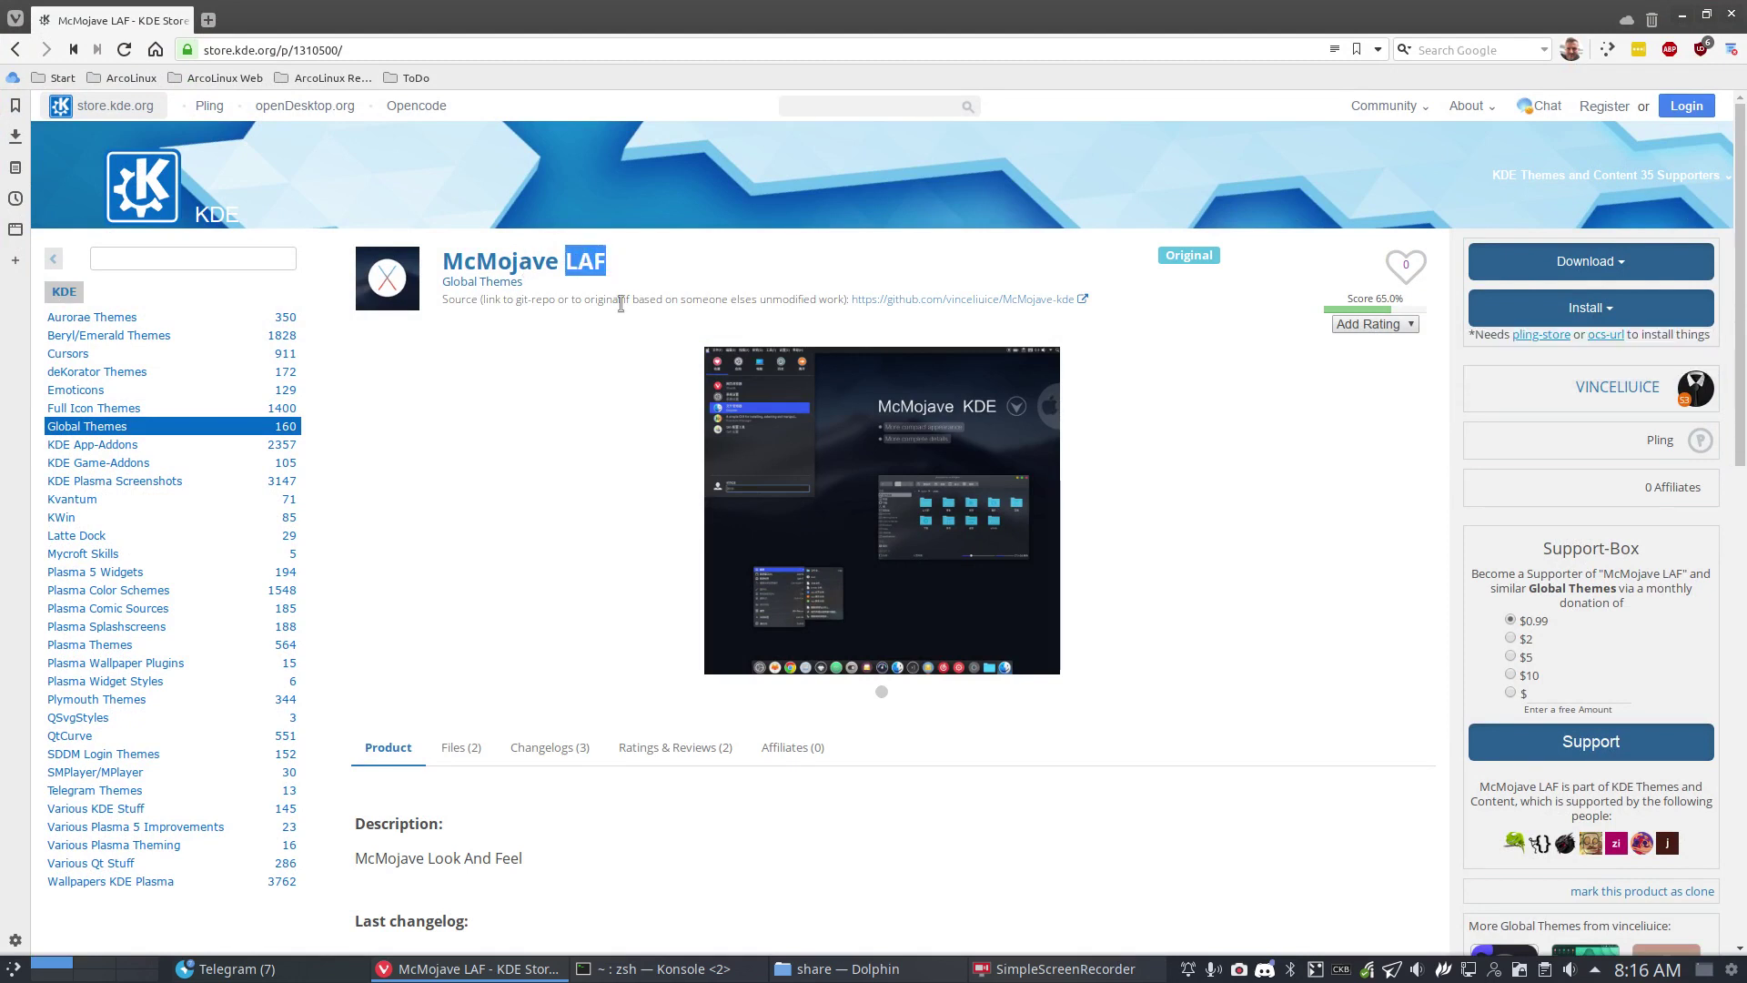
left_click(18, 52)
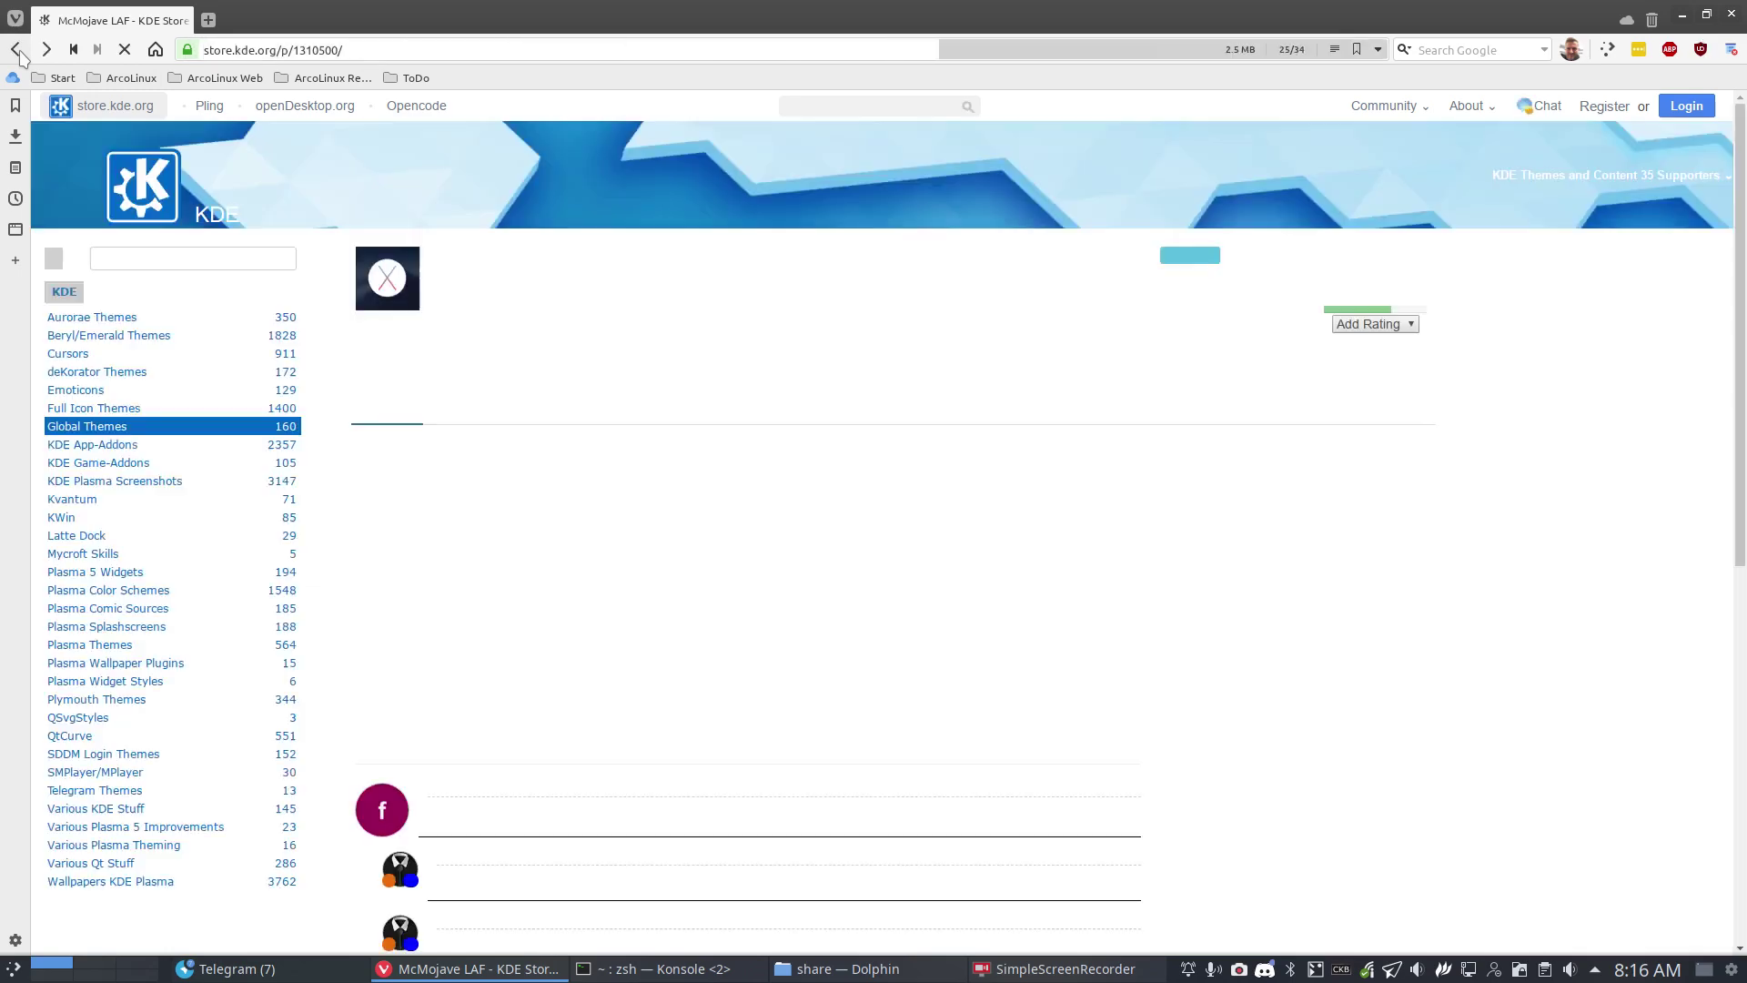
left_click(18, 52)
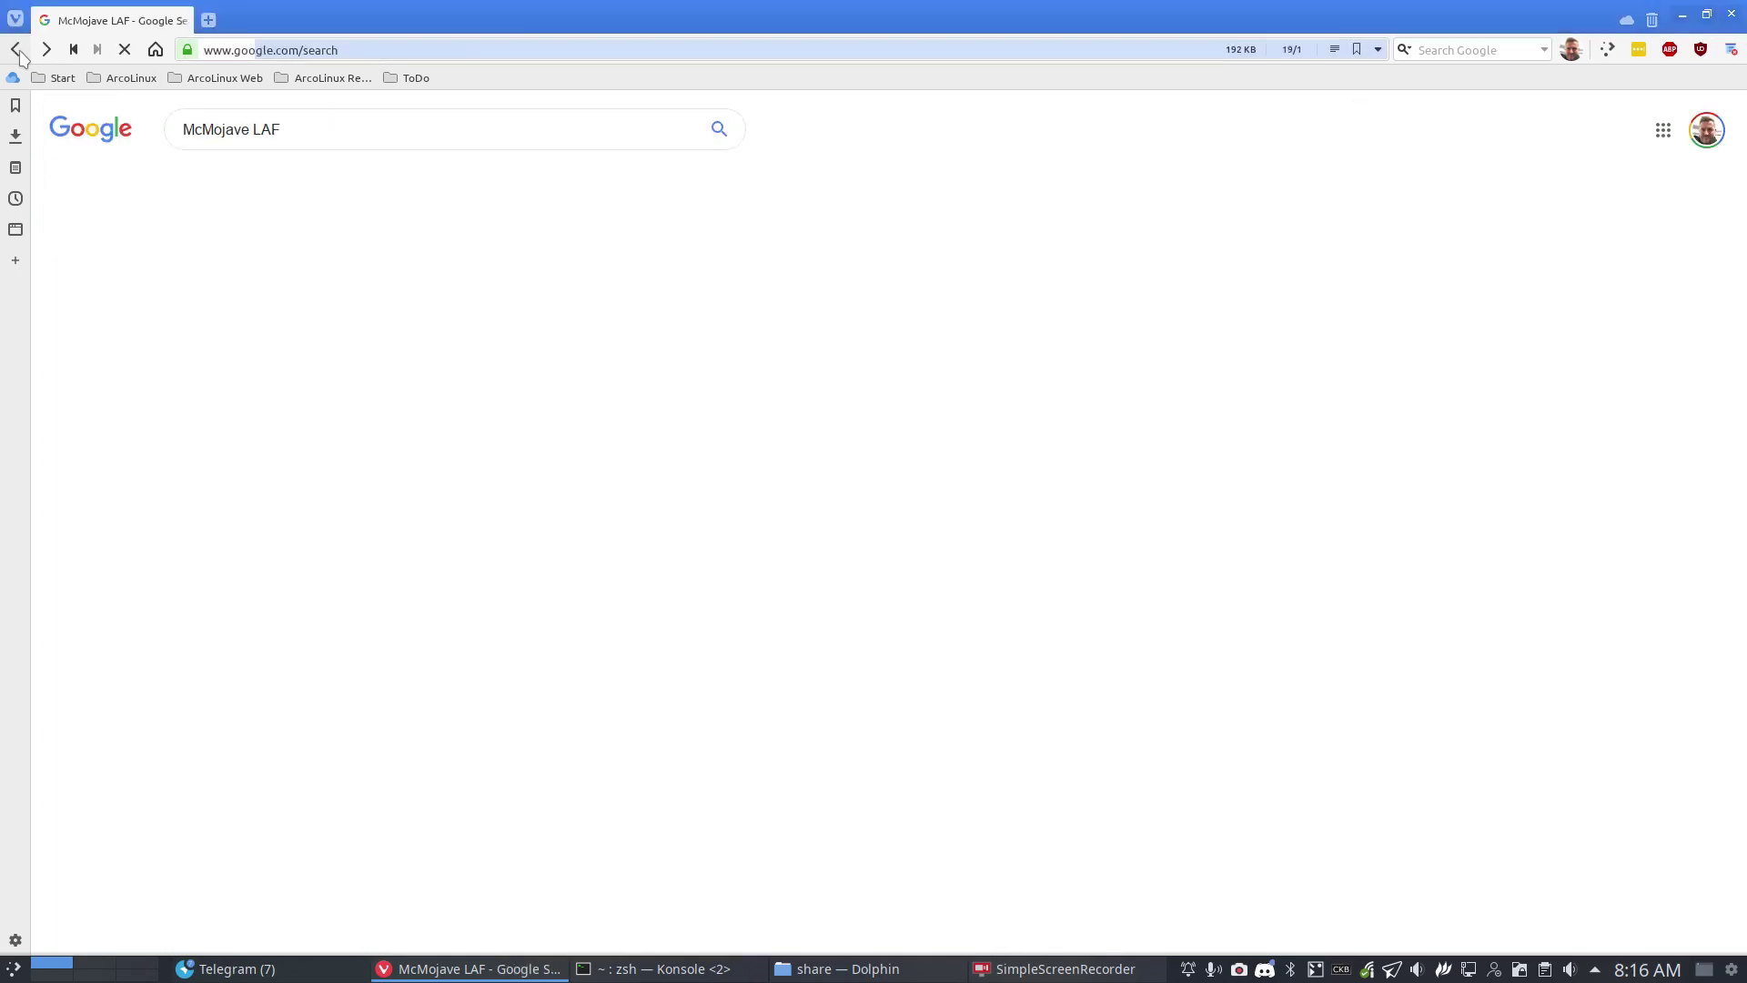
left_click_drag(282, 129, 180, 127)
left_click(138, 411)
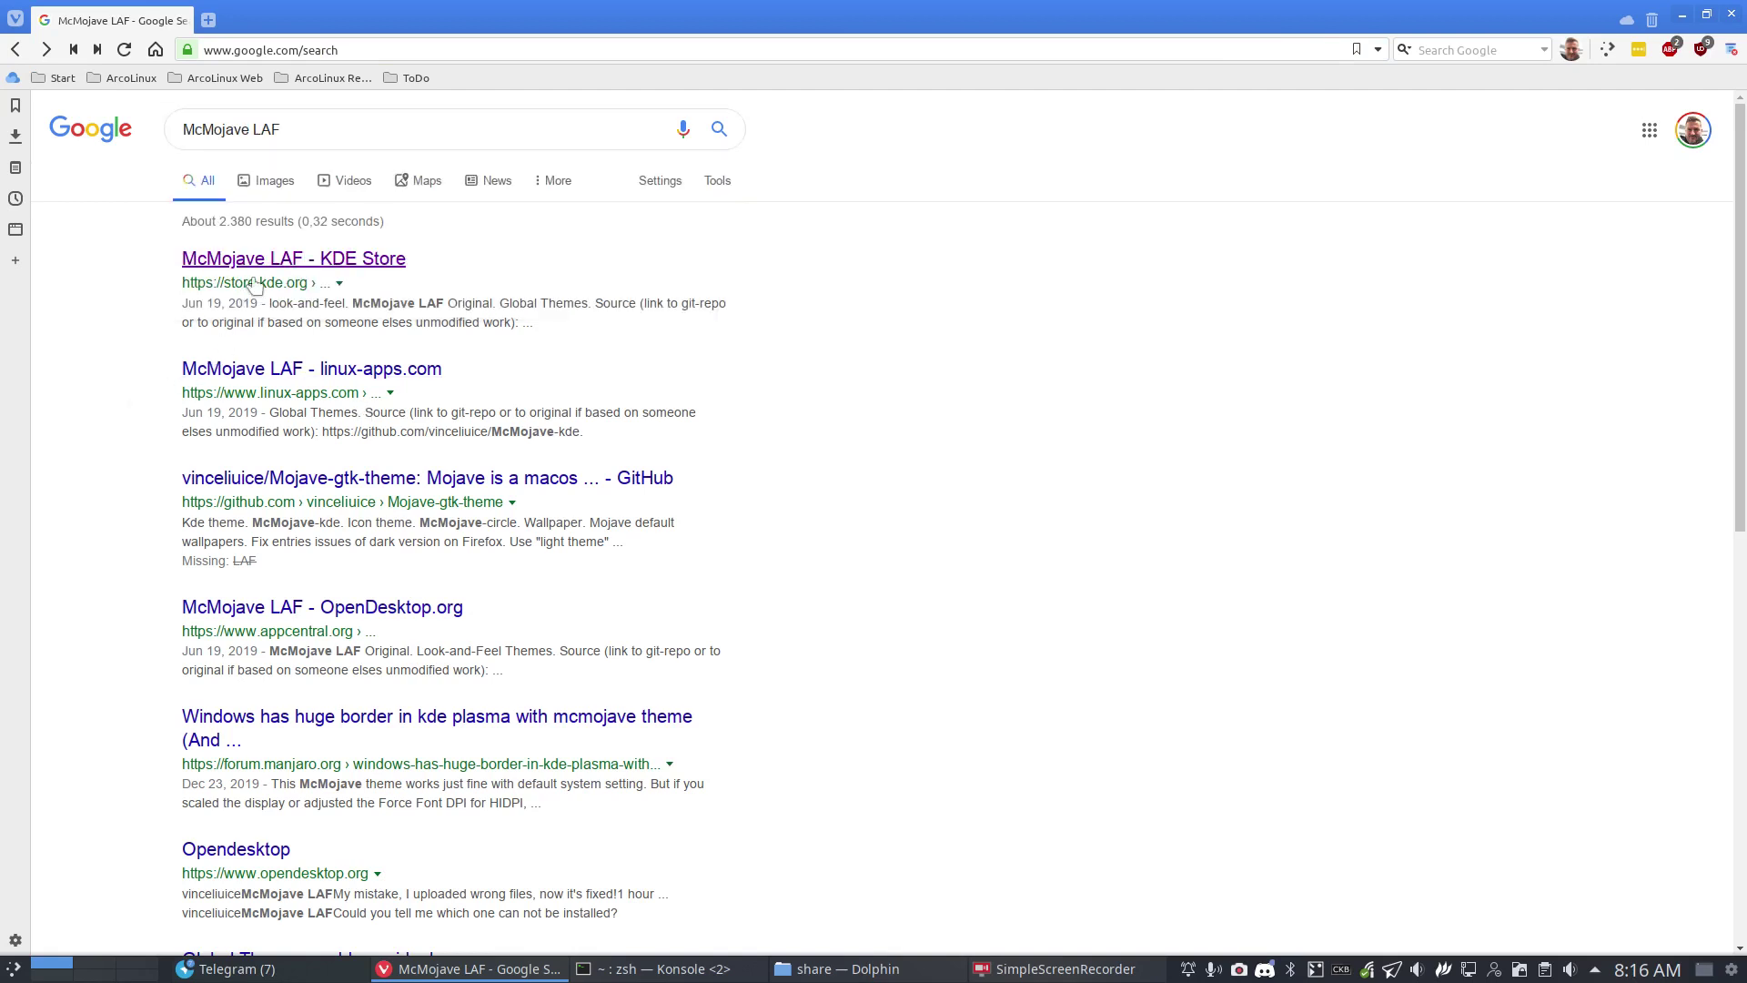
left_click(363, 261)
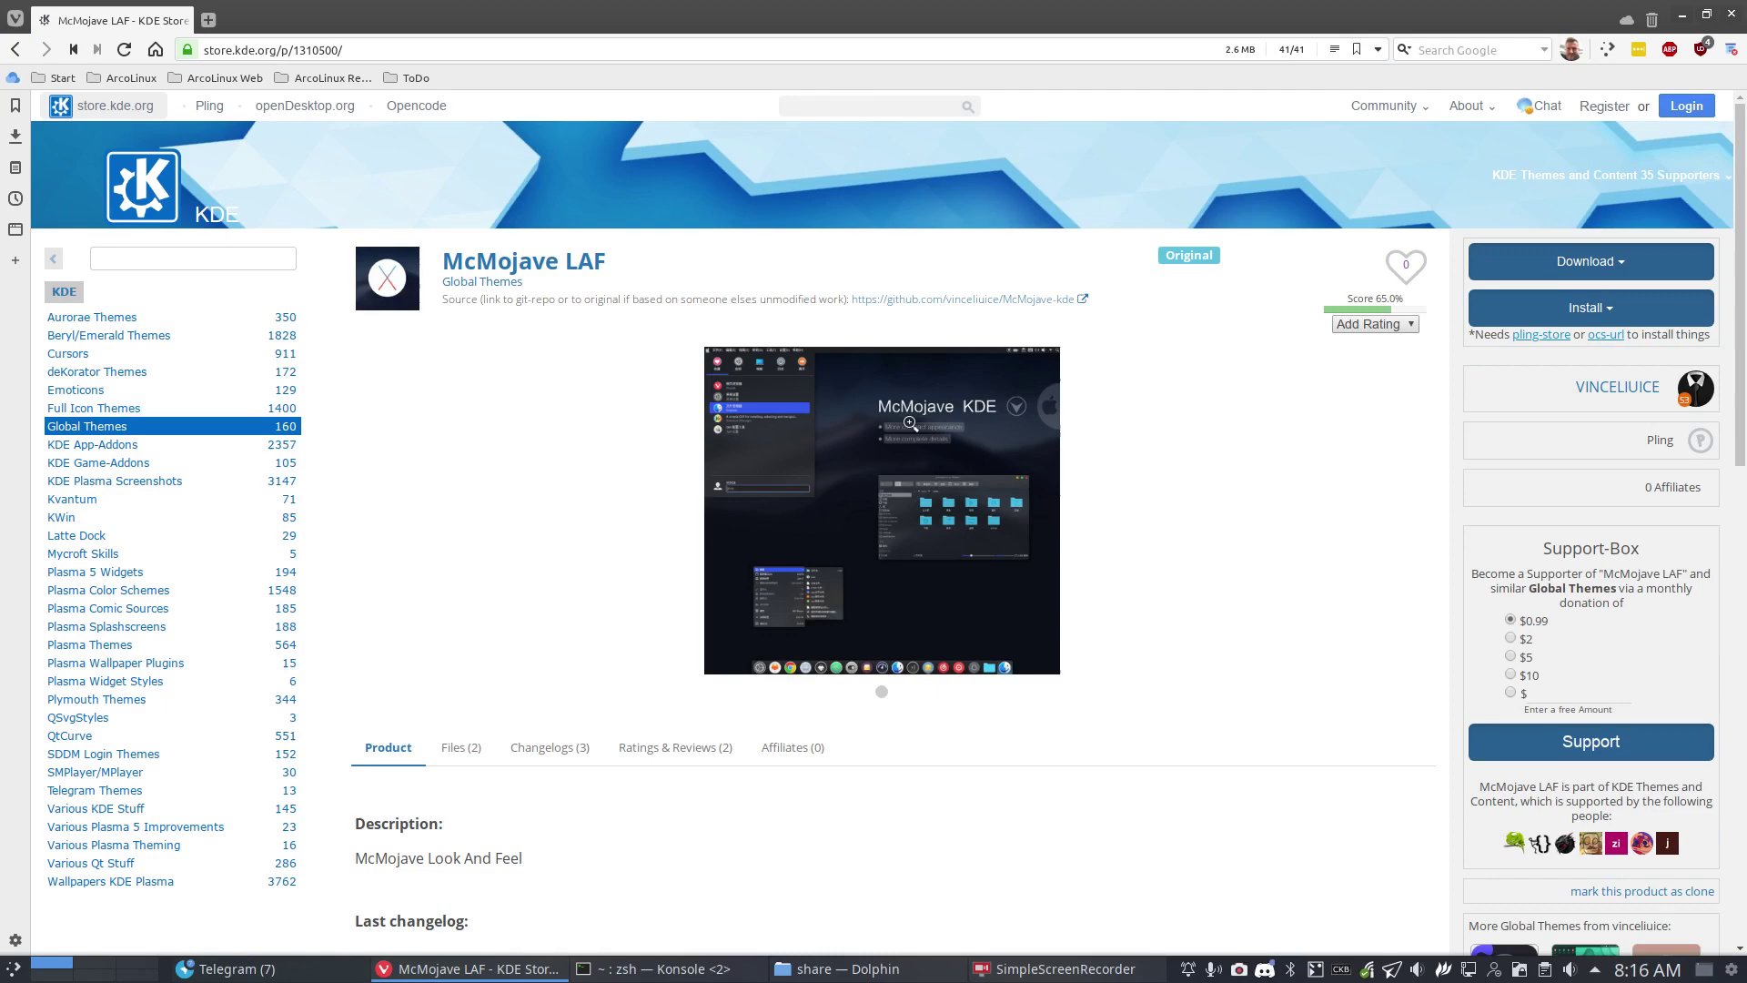
Scroll the McMojave LAF page and review its Download and Install file lists
scroll(987, 566, "down", 5)
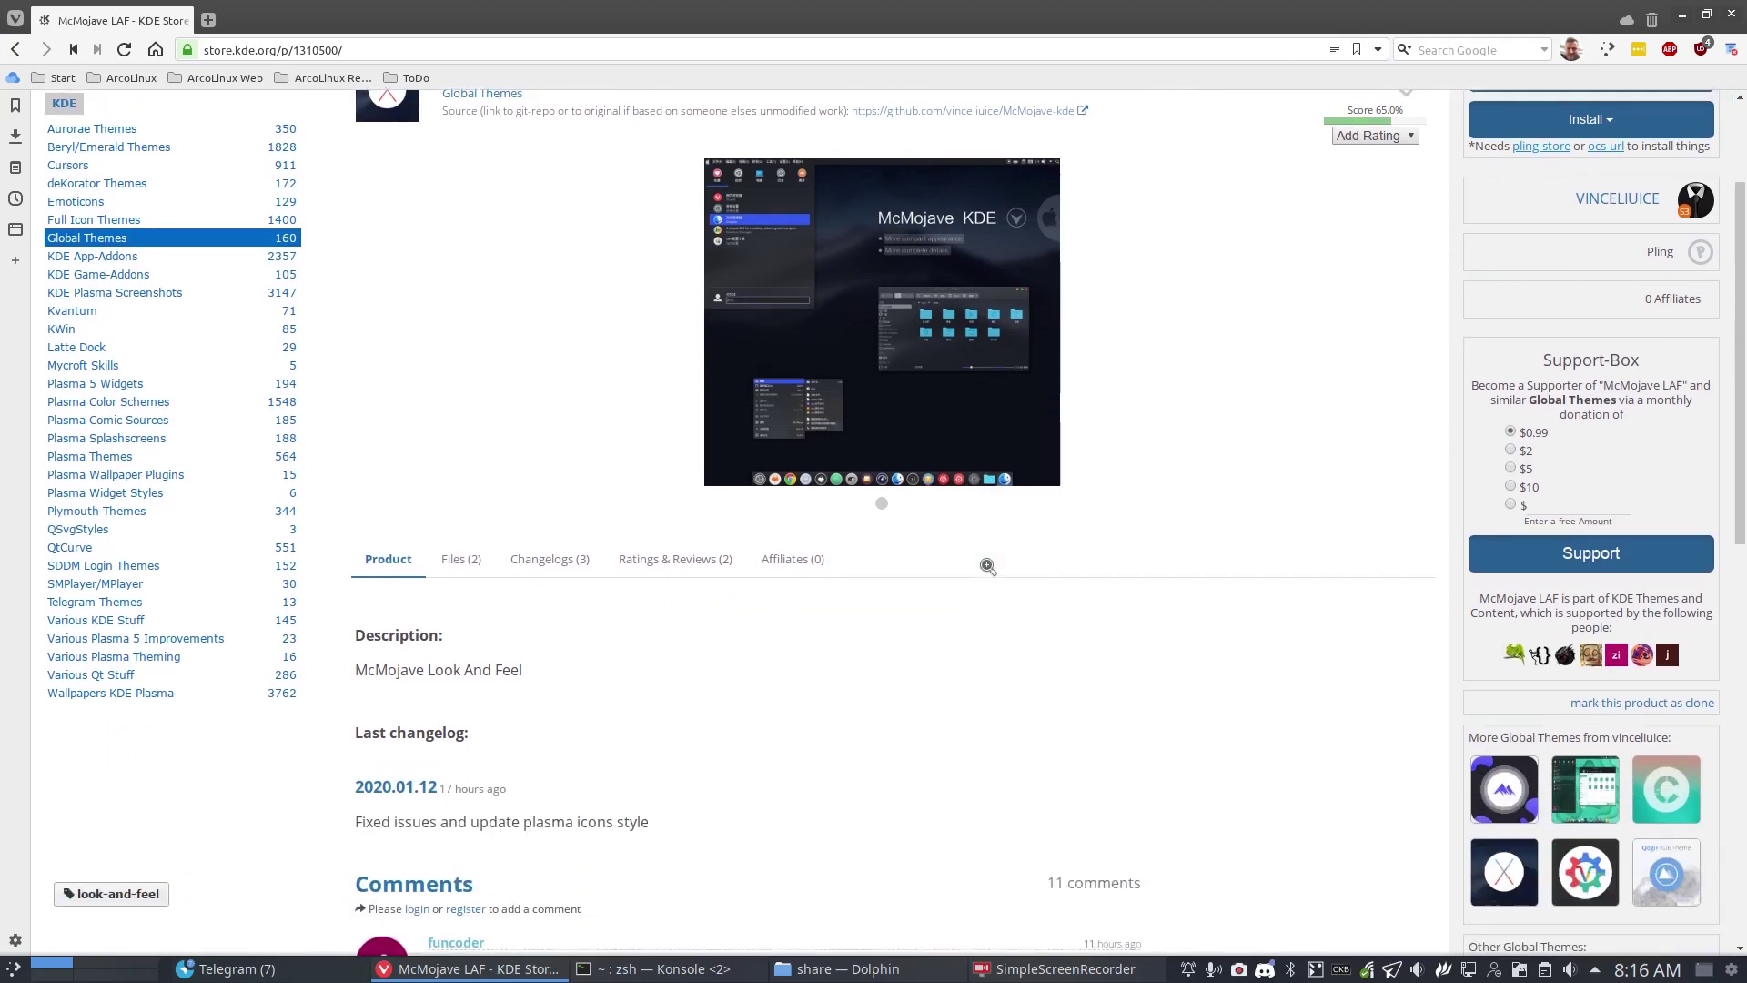
scroll(990, 572, "down", 3)
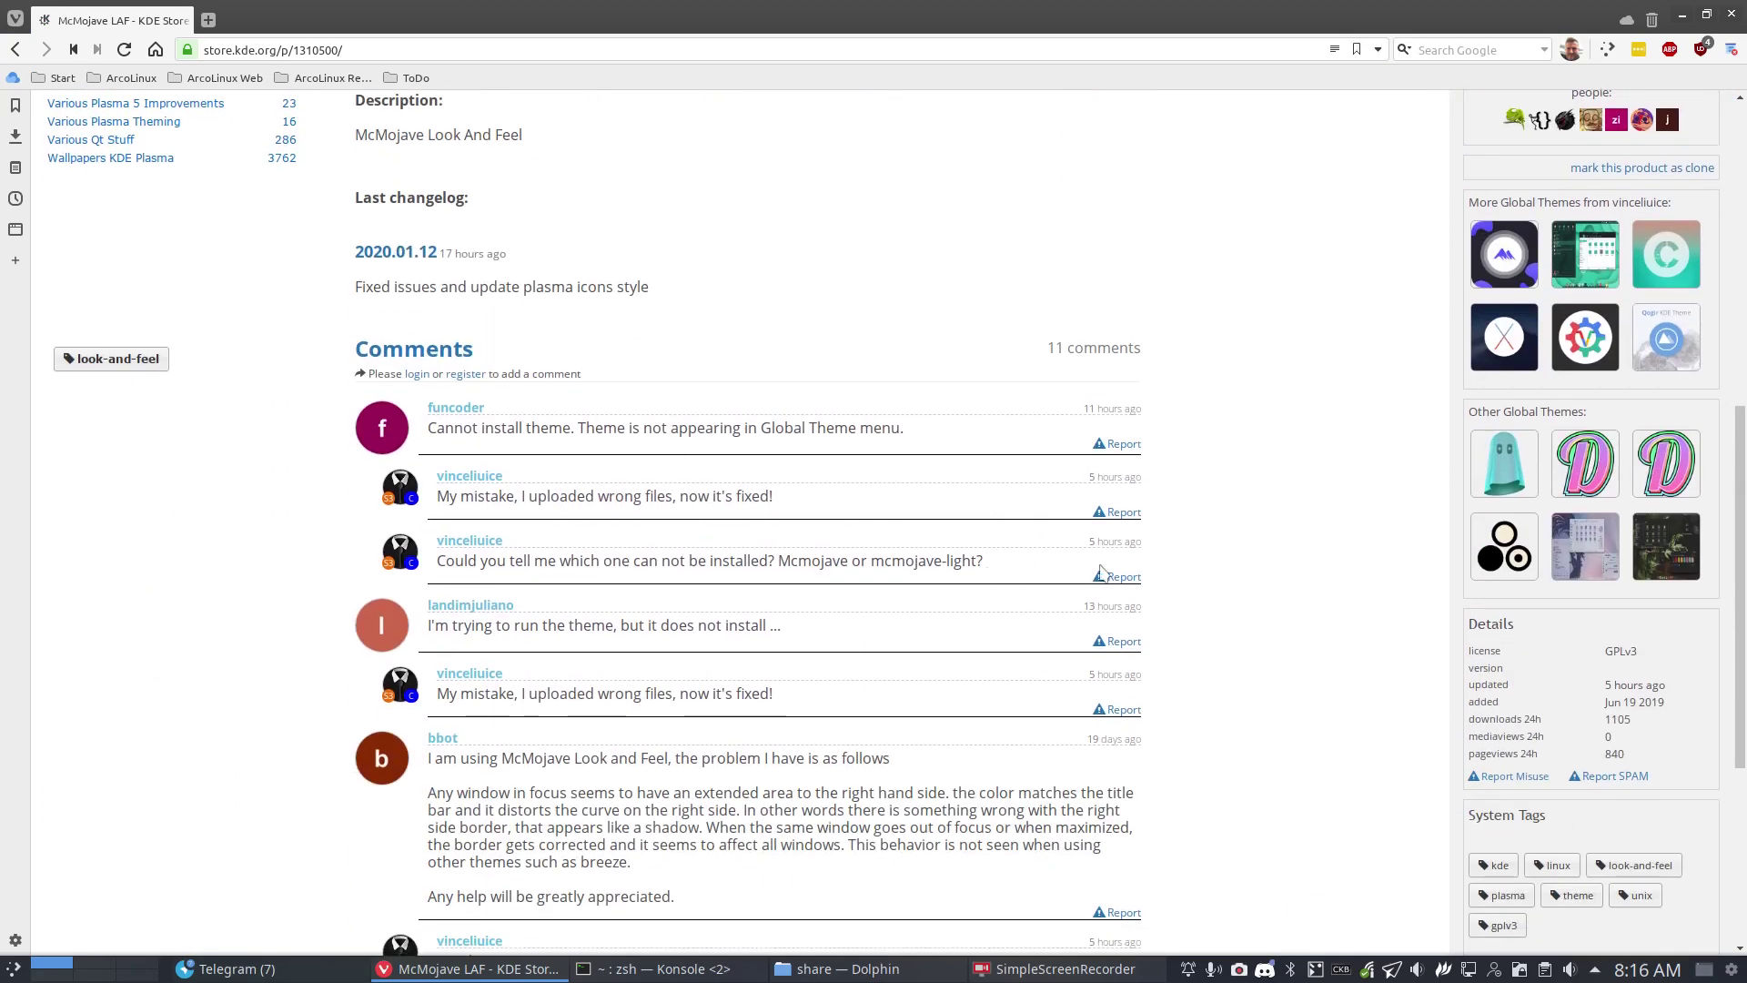
scroll(1104, 573, "up", 8)
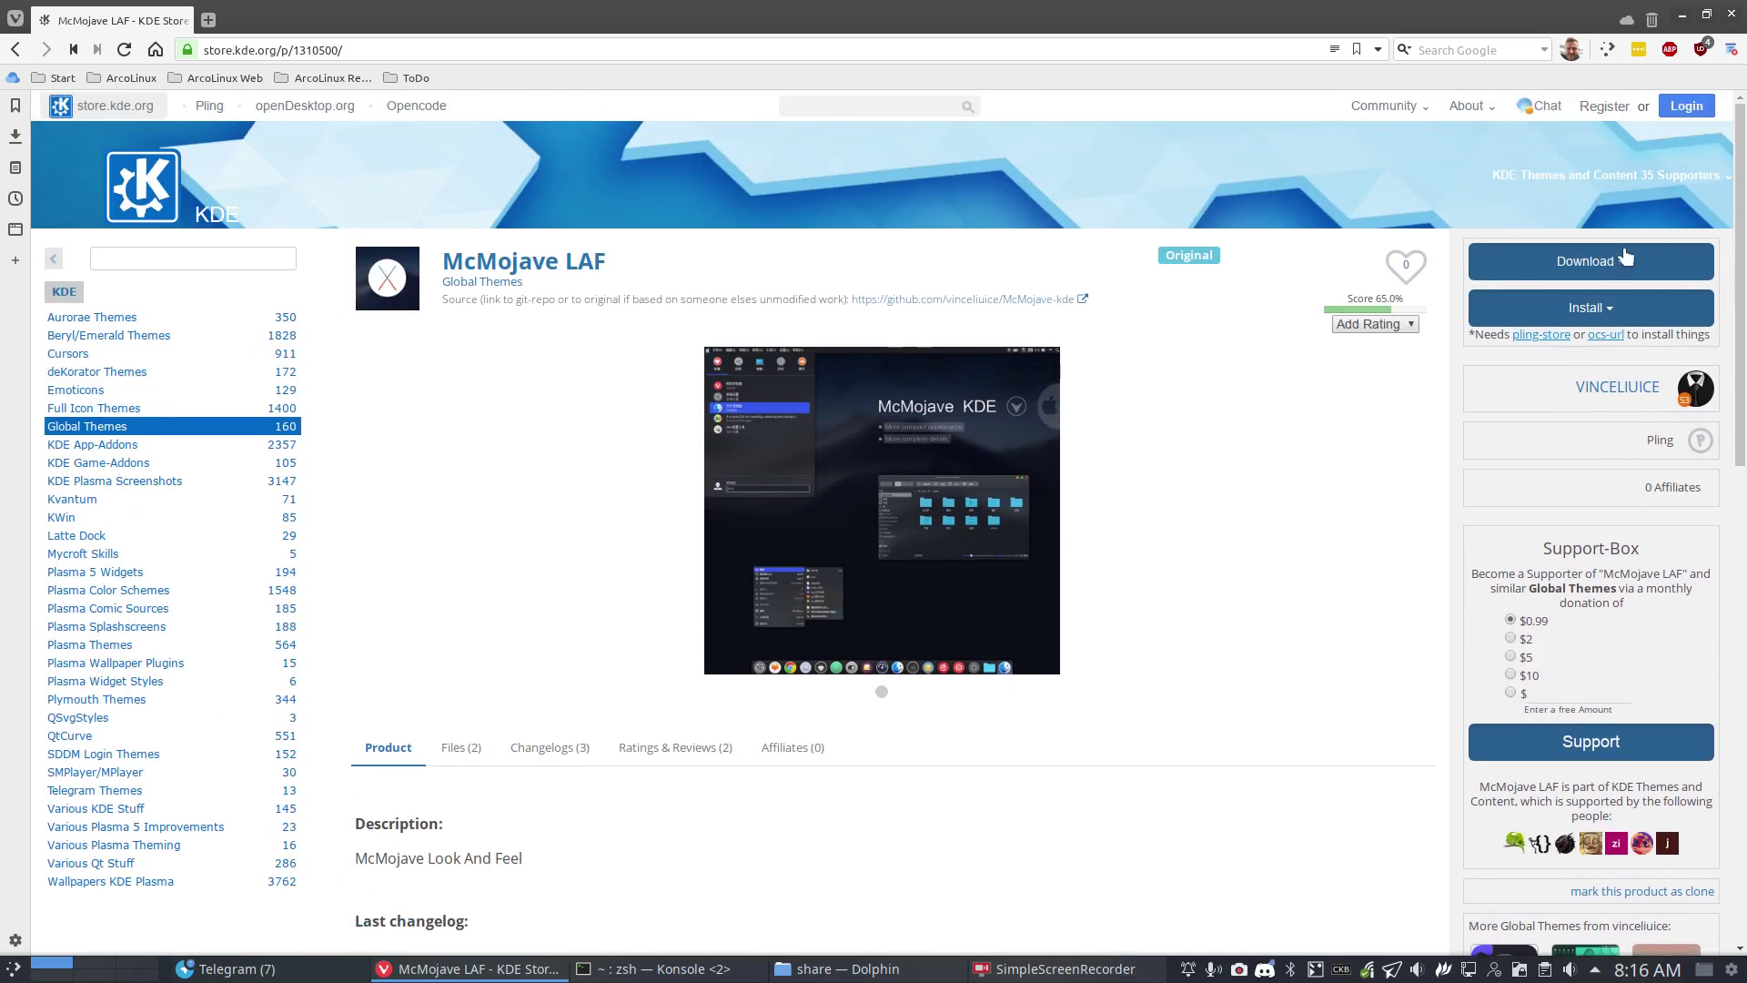
left_click(1622, 262)
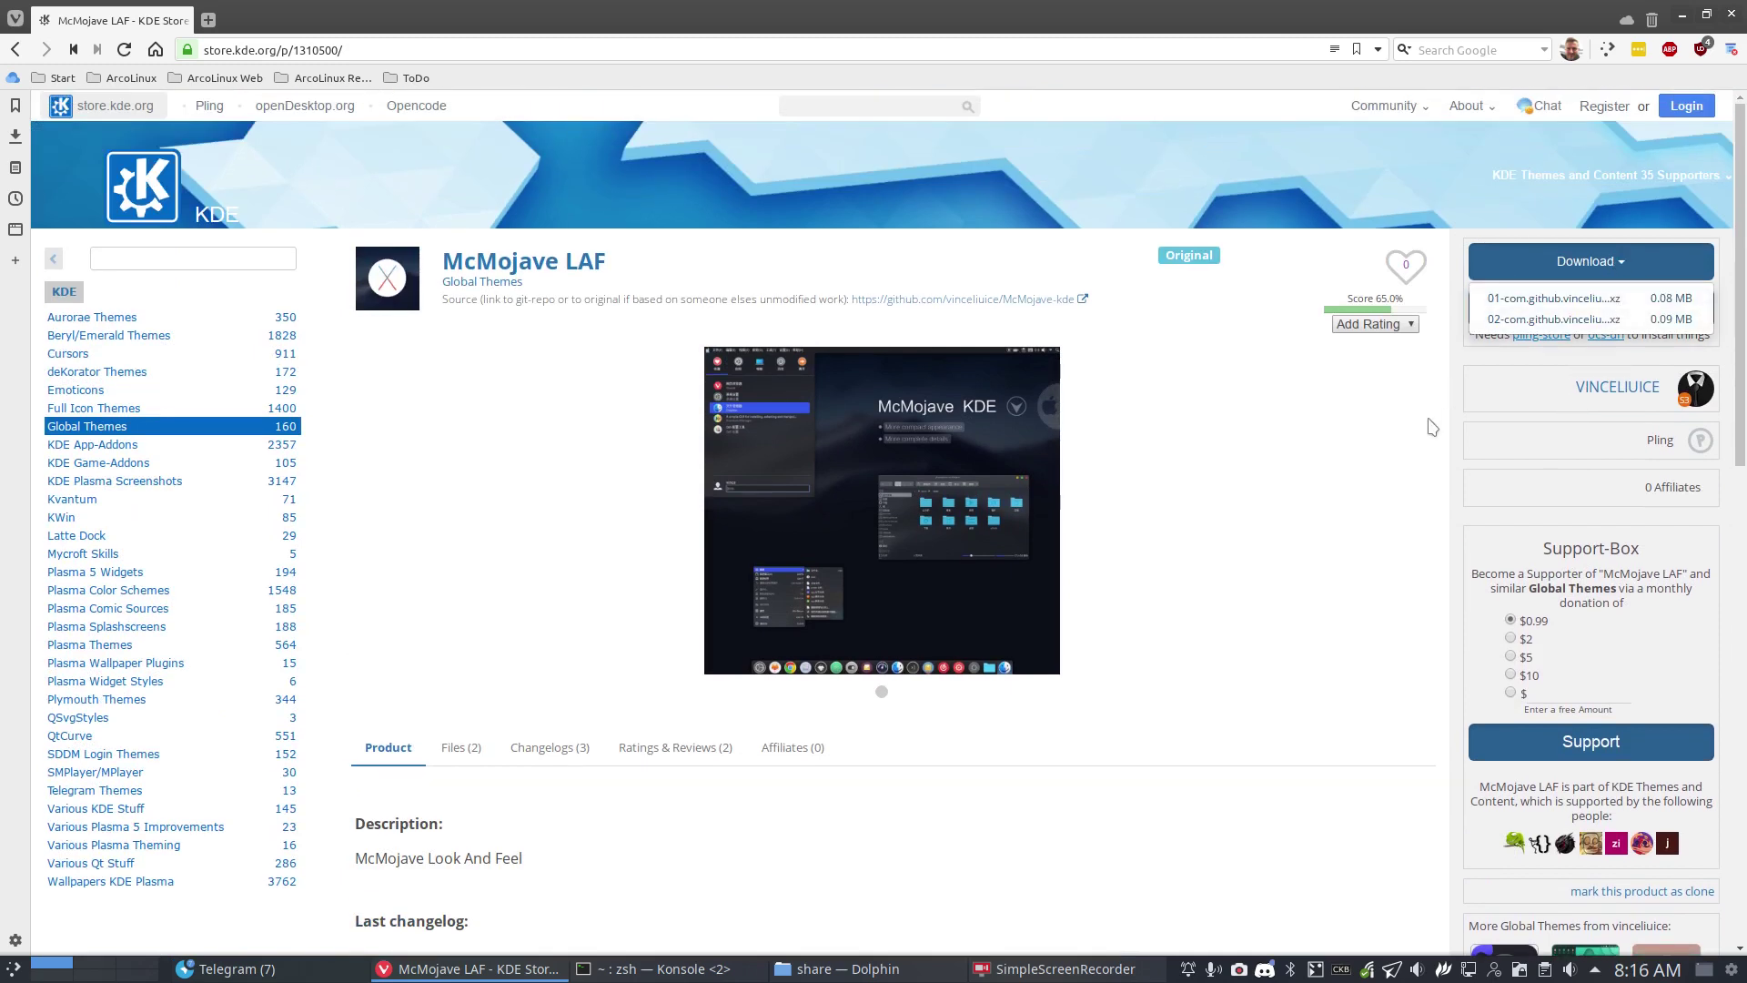
left_click(1472, 393)
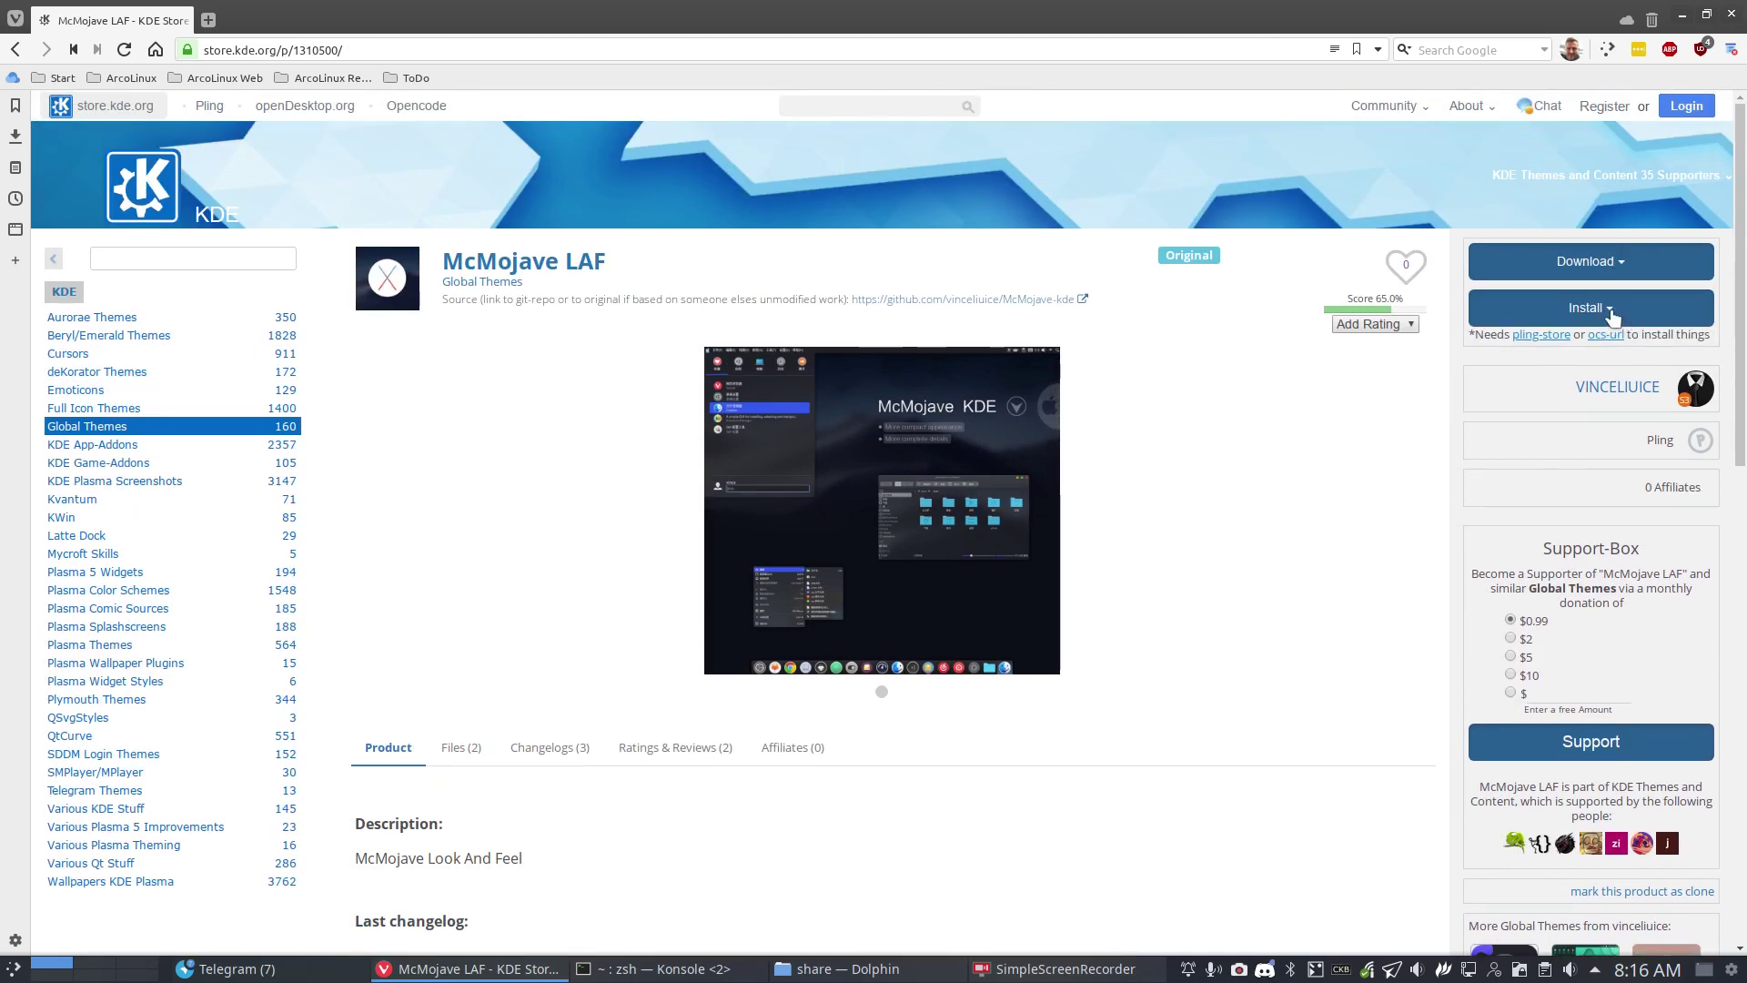
left_click(1612, 314)
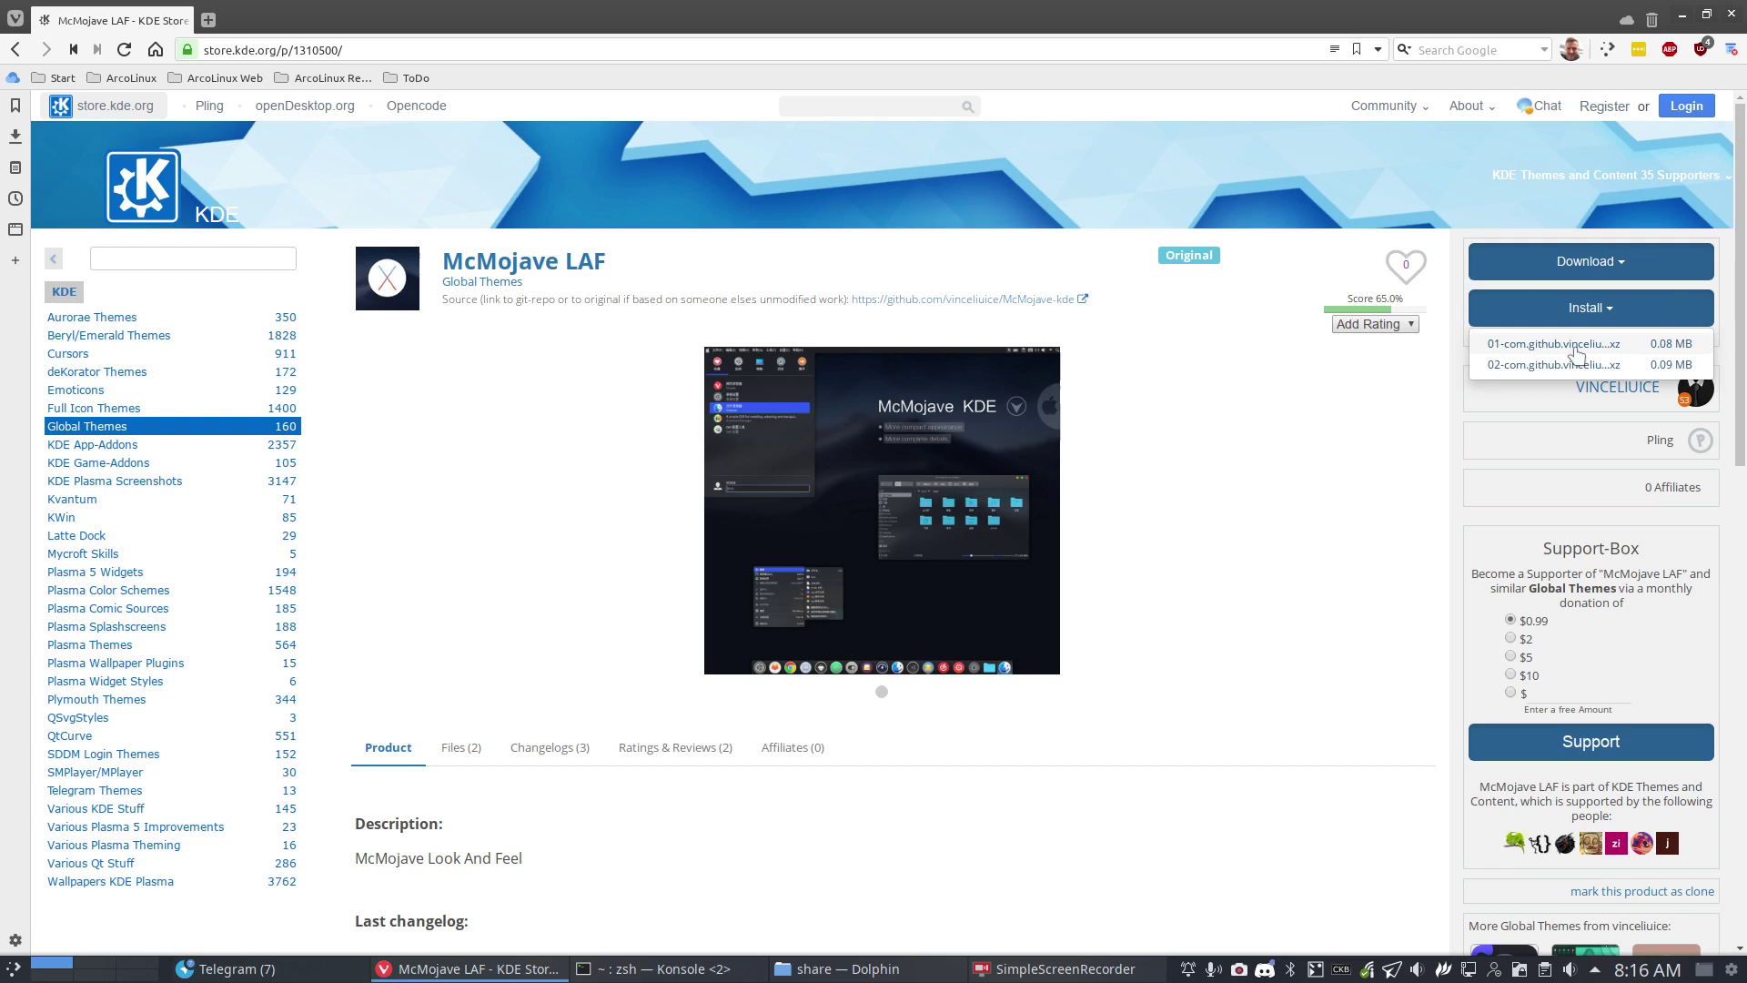
left_click(1362, 508)
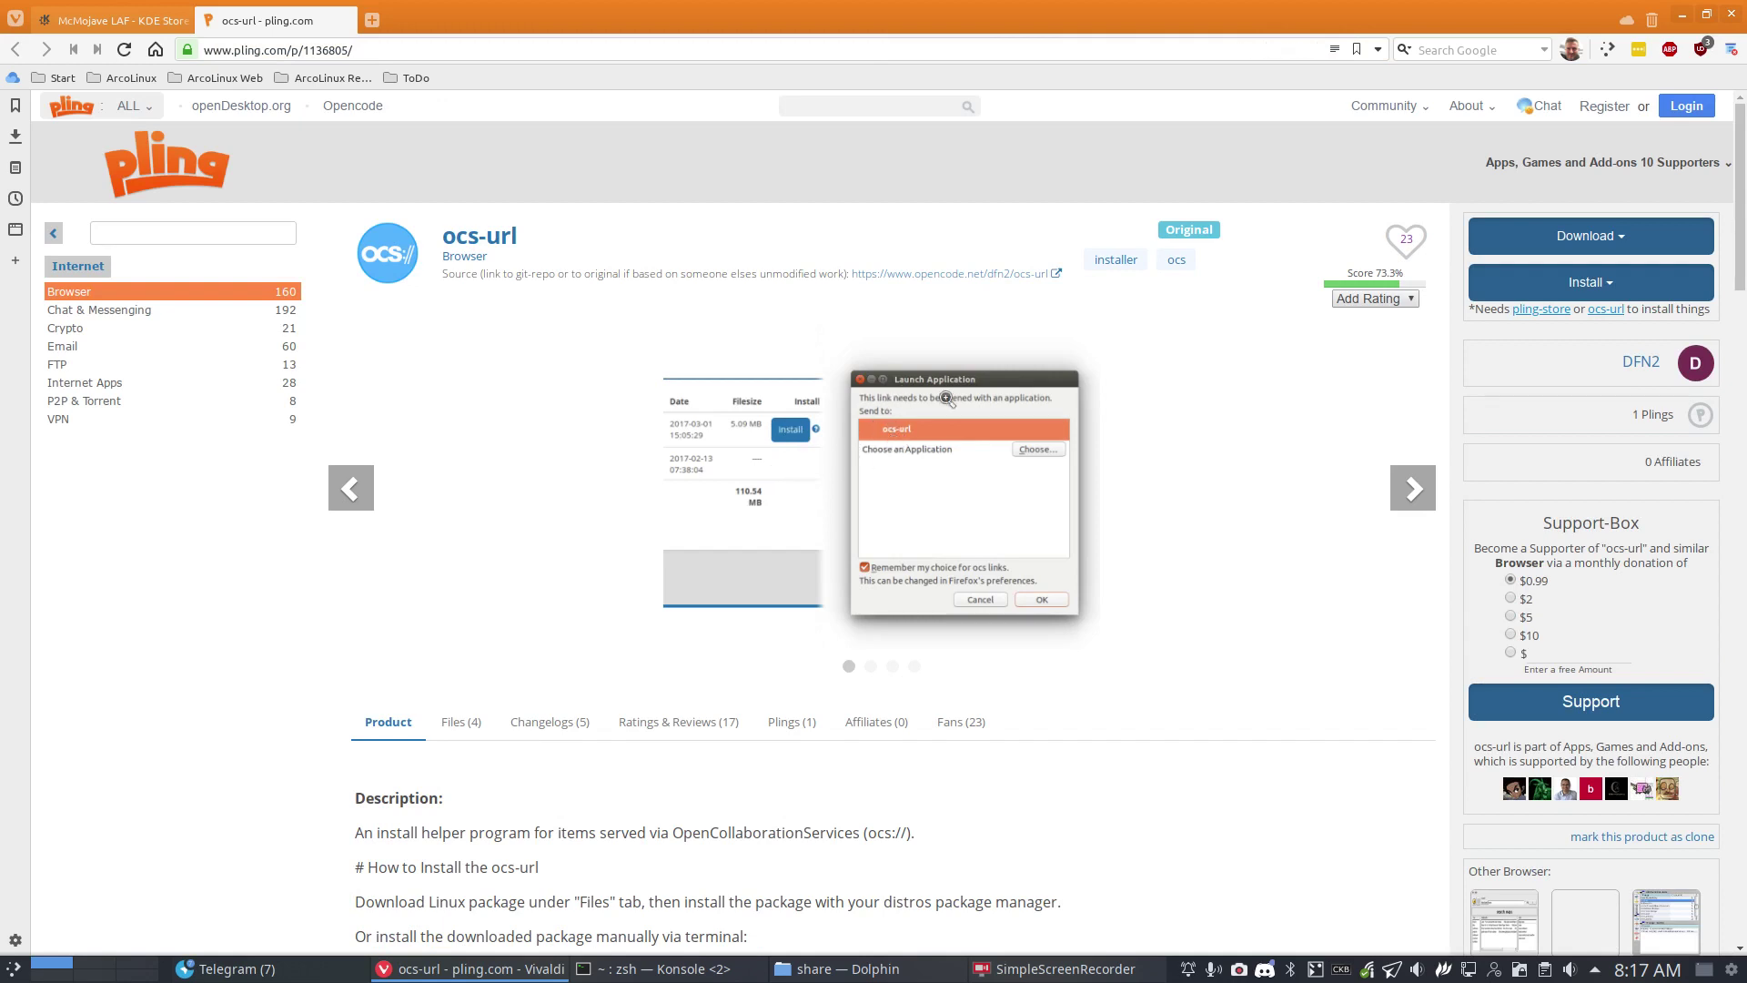
Scroll the ocs-url description and highlight the two Arch Linux pacman install commands
scroll(789, 618, "down", 3)
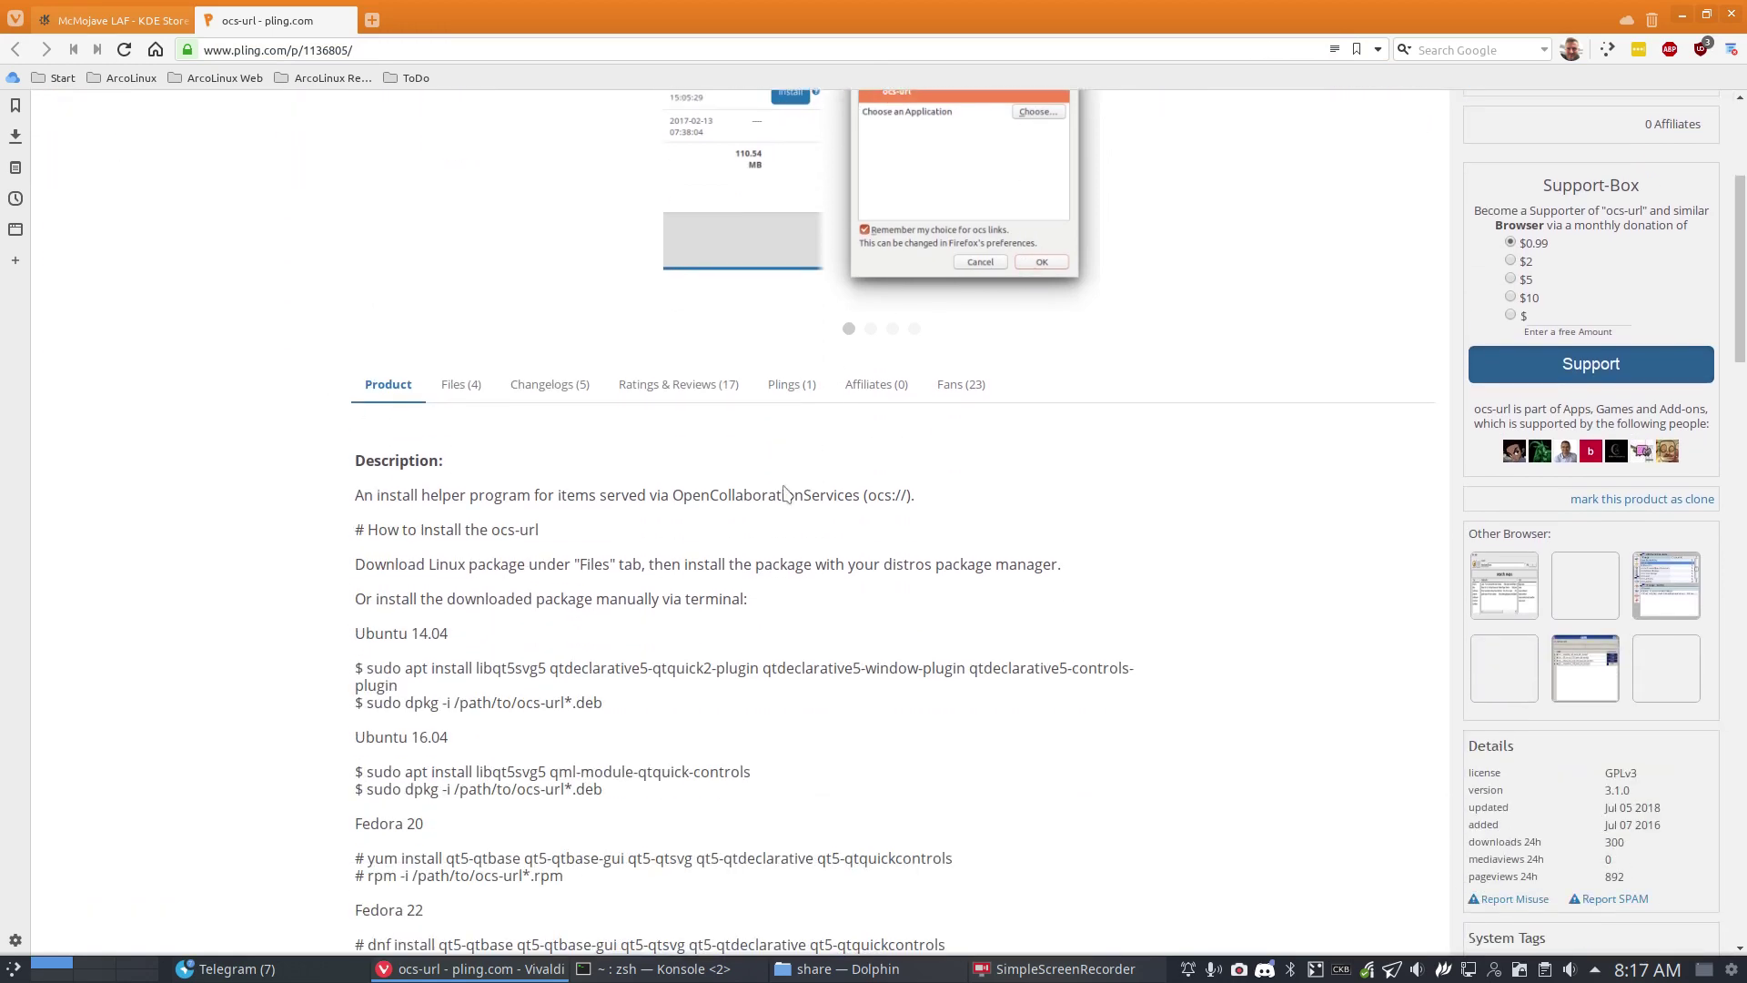
left_click_drag(396, 499, 889, 516)
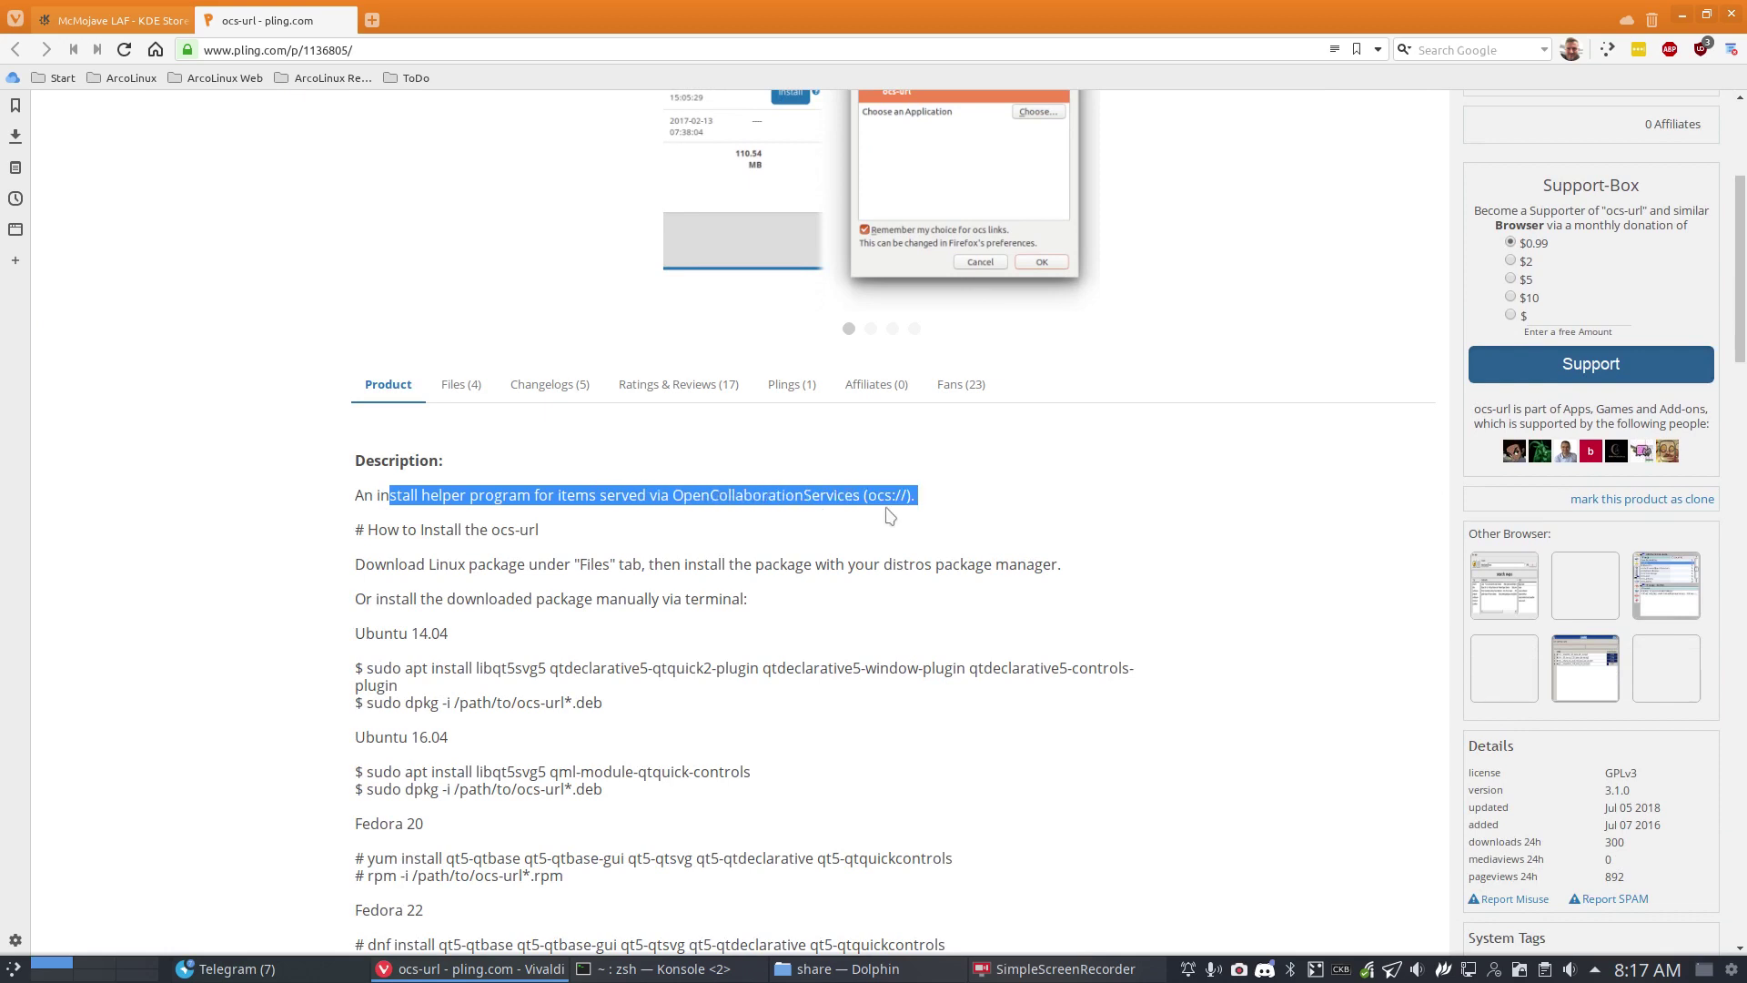
scroll(819, 602, "down", 3)
left_click_drag(424, 241, 564, 246)
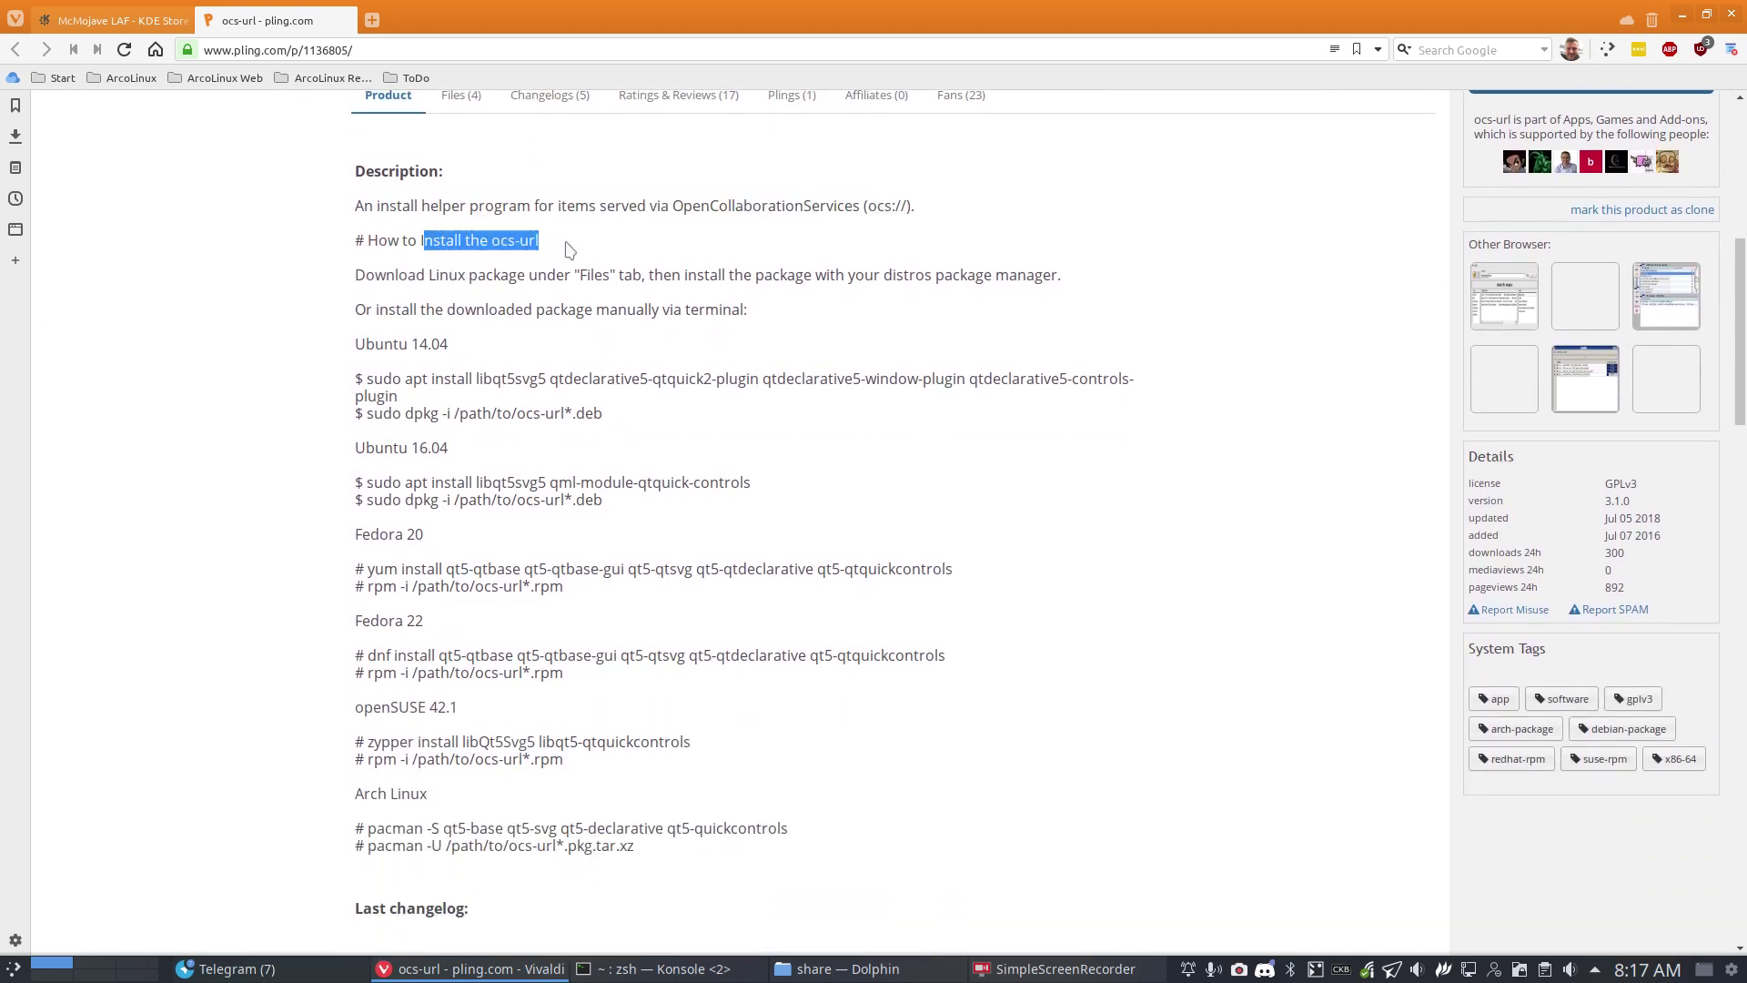
scroll(742, 722, "down", 3)
left_click_drag(379, 506, 438, 517)
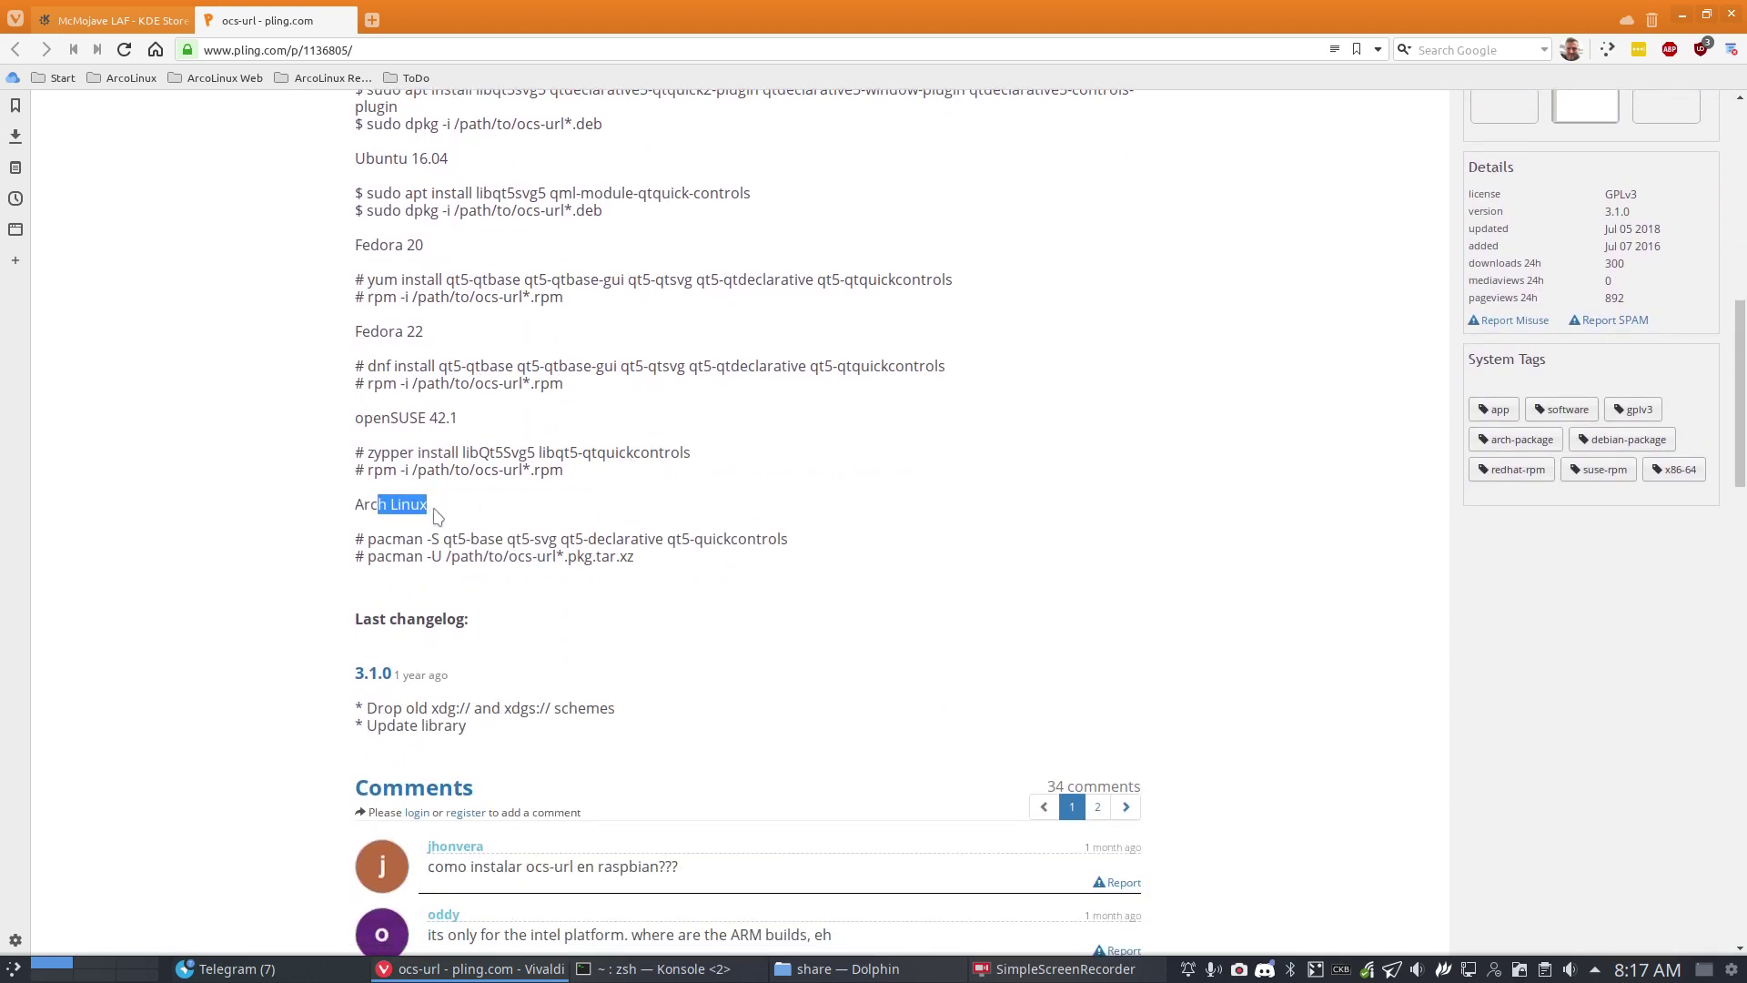
left_click_drag(696, 566, 406, 591)
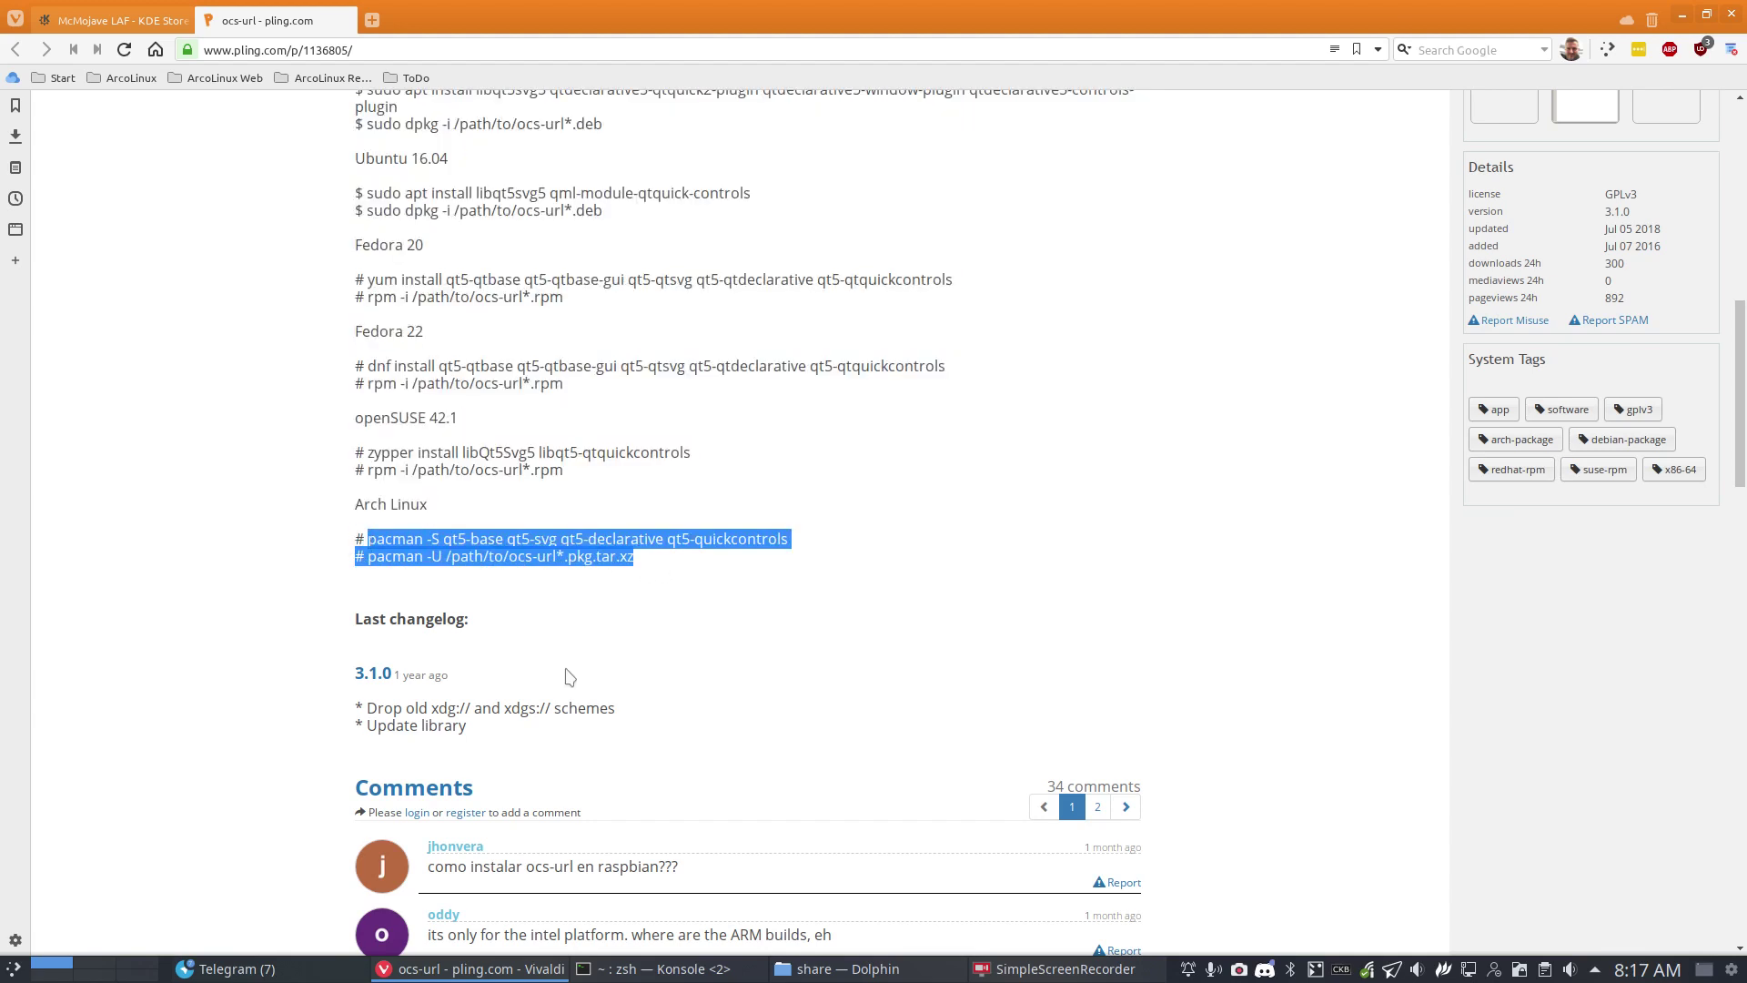
In a new terminal, run 'yay ocs-url', pick package 1, and authorize with the sudo password
key("ctrl+alt+t")
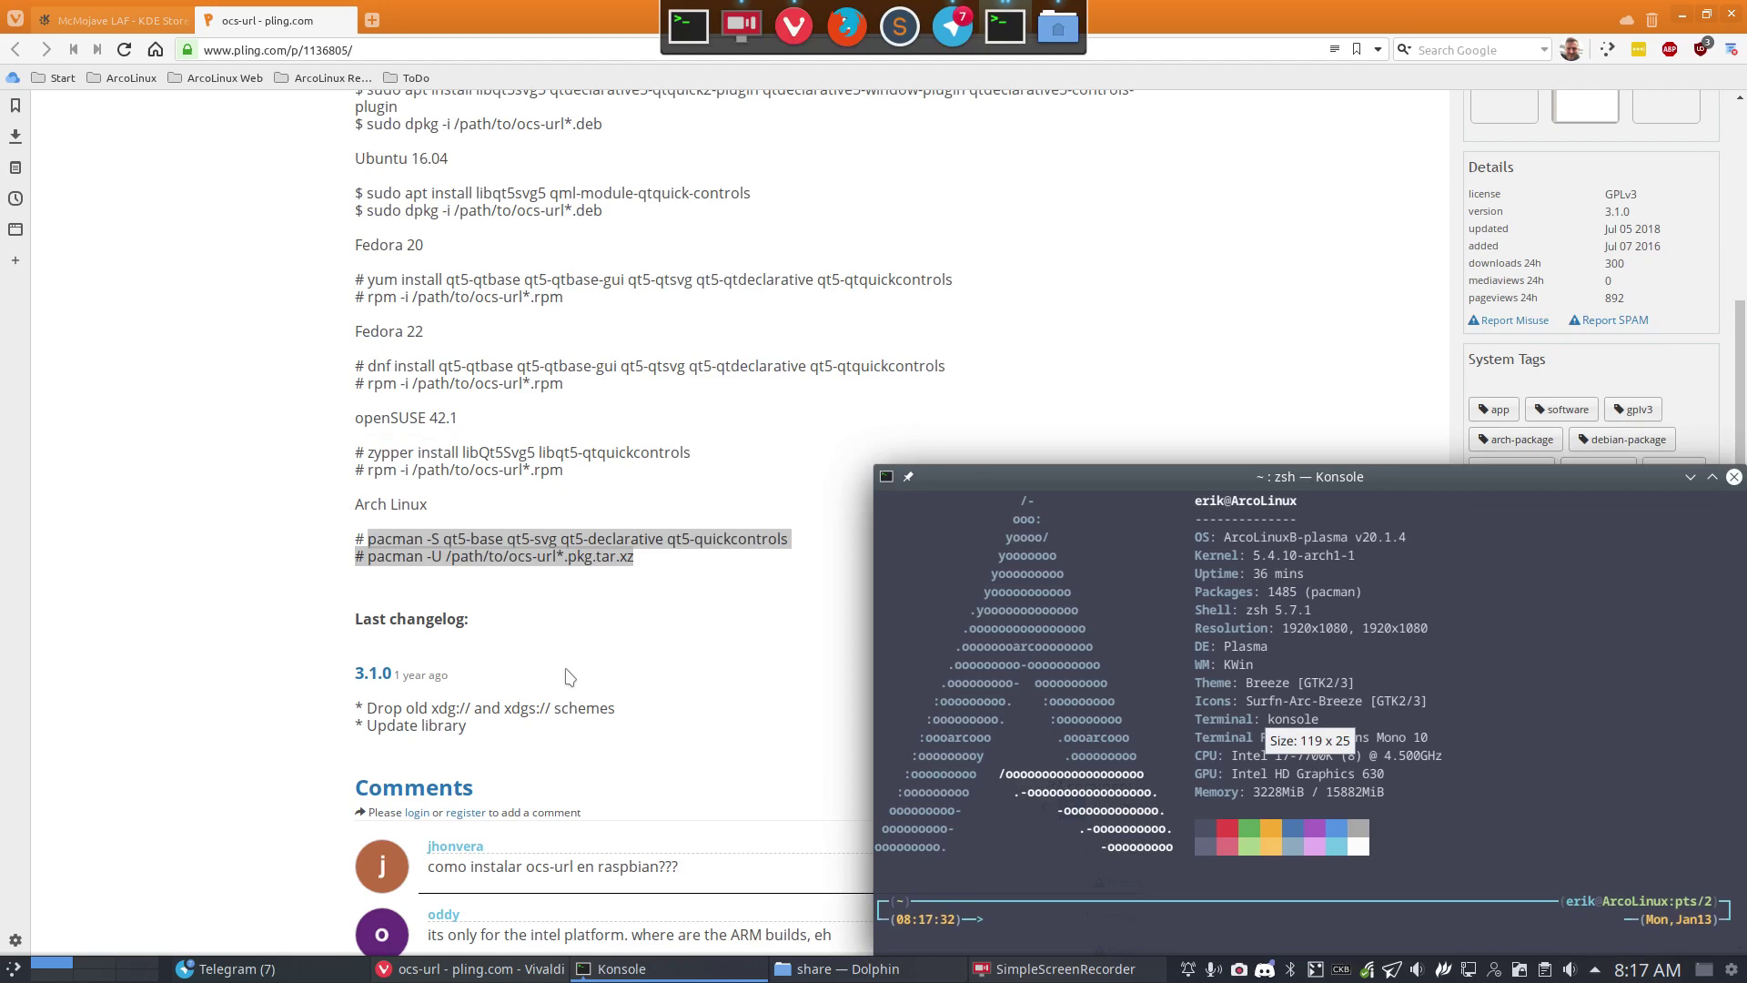
left_click_drag(1008, 475, 828, 297)
type("yay ocs")
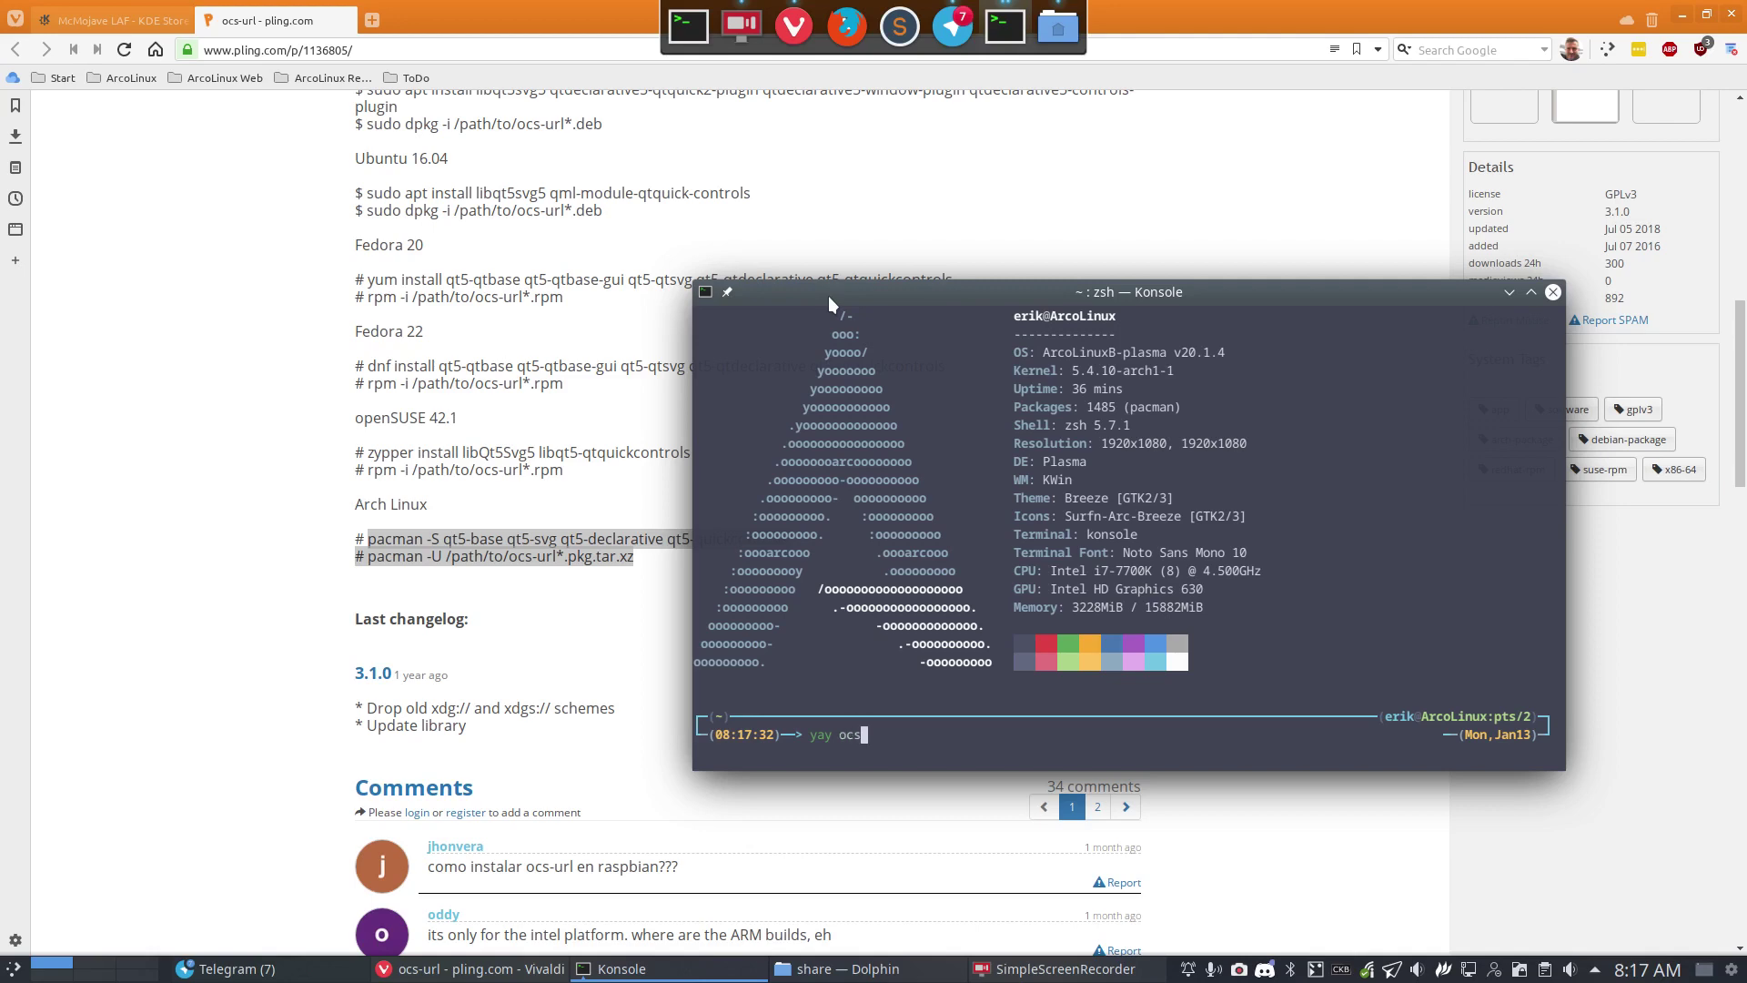
scroll(471, 264, "up", 10)
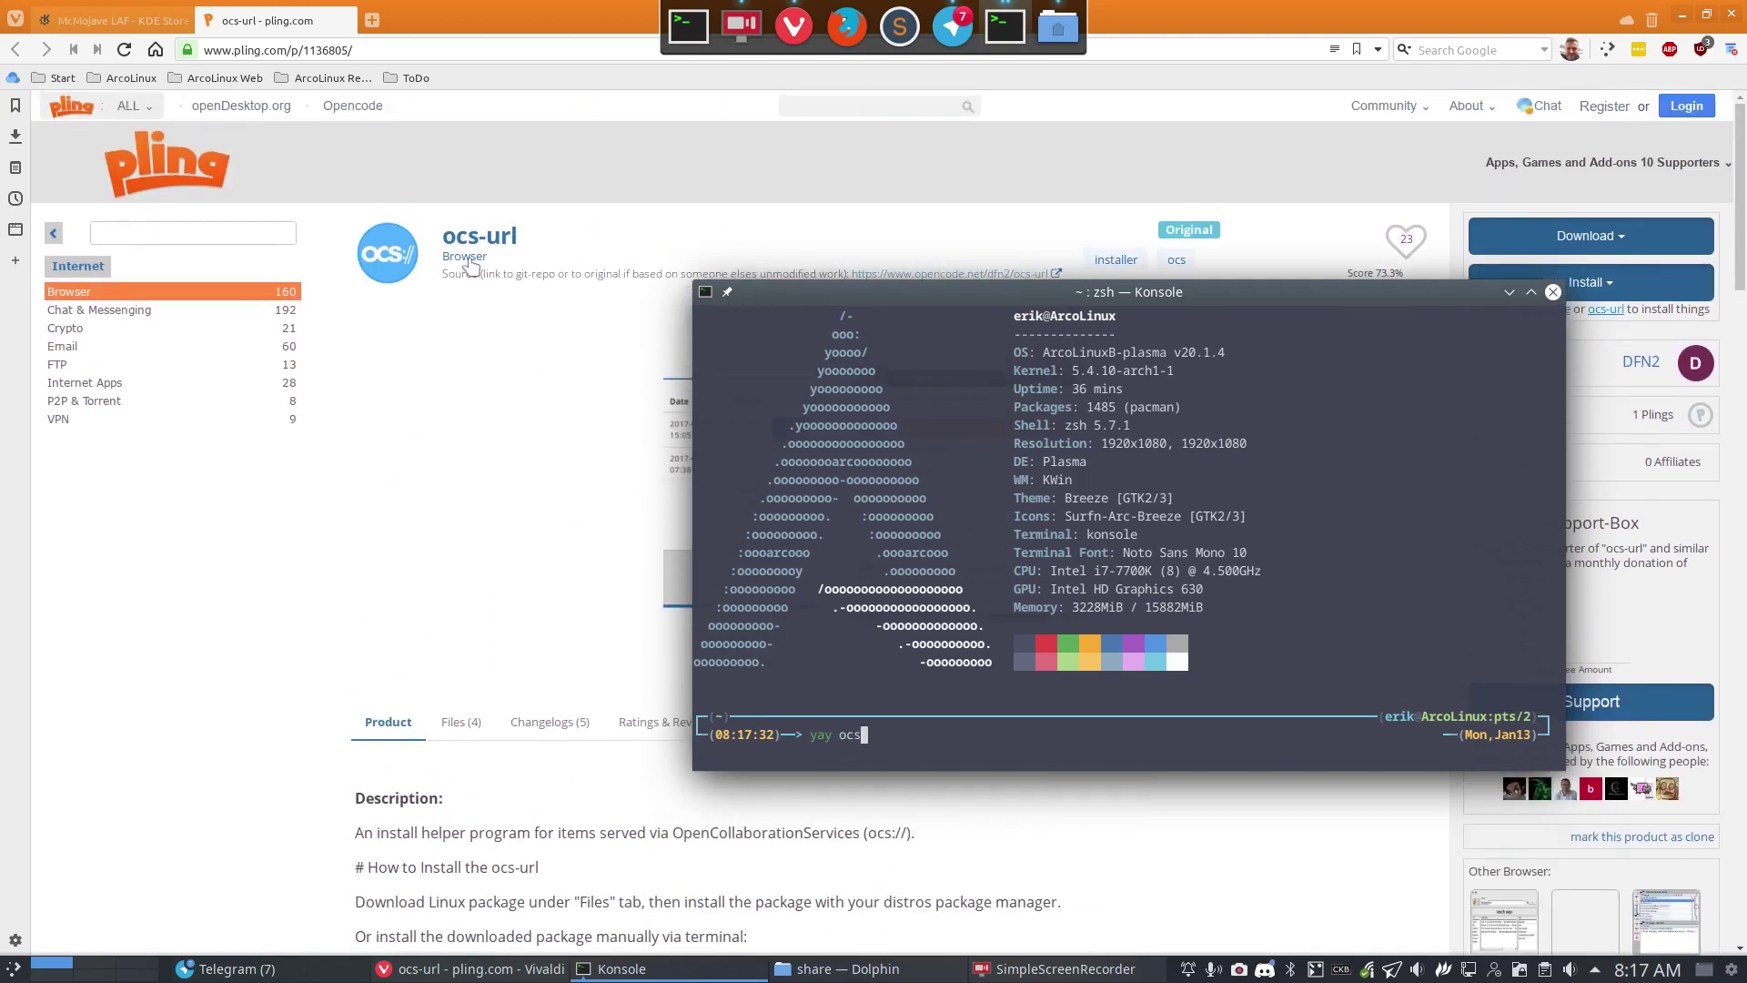
type("ocs-")
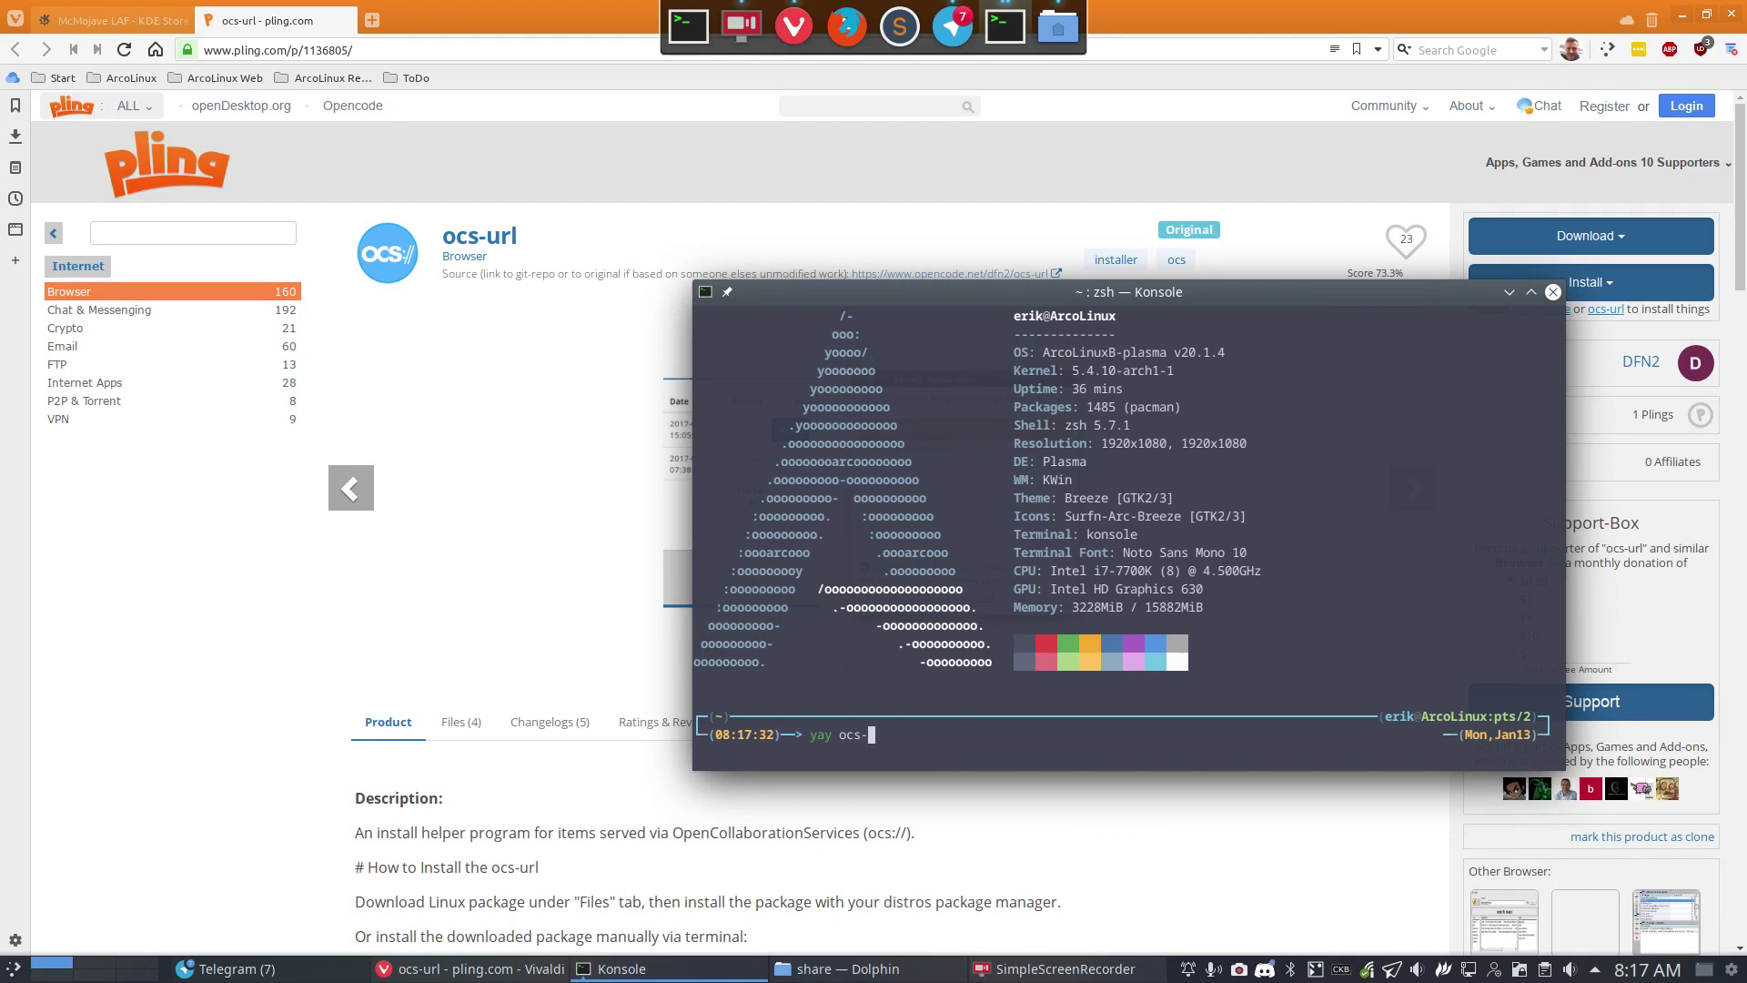
type("url")
key("Return")
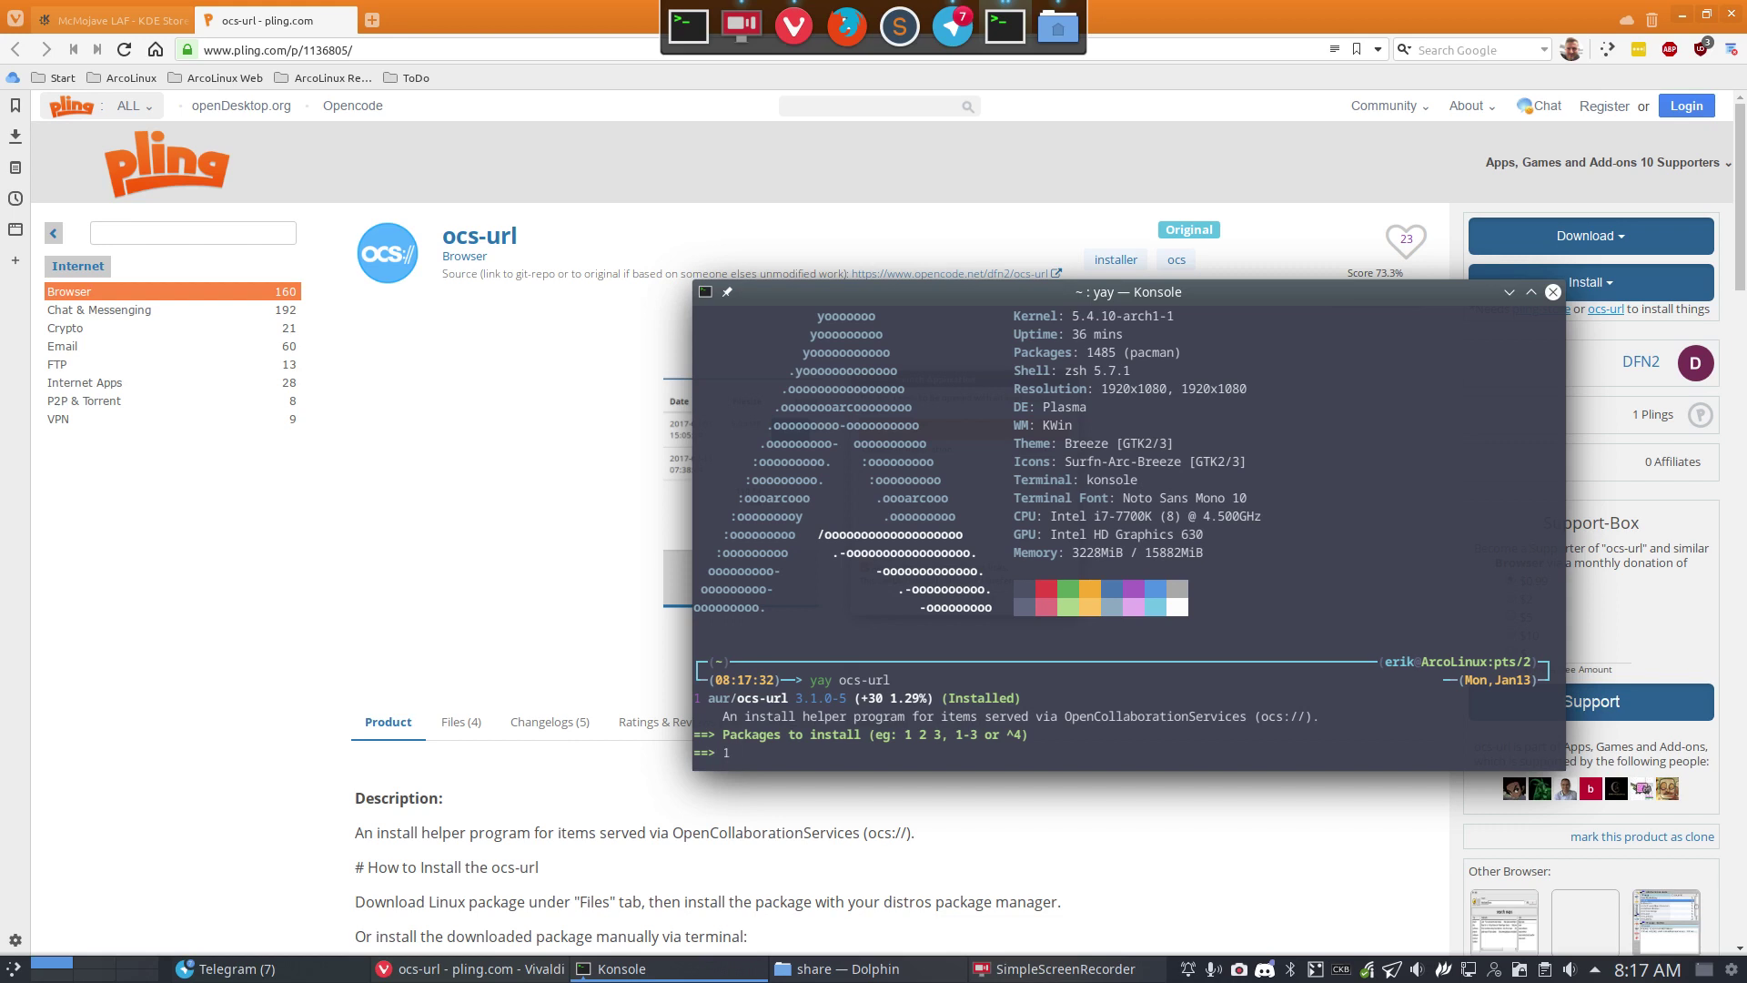
key("Return")
key("Return")
key("Return")
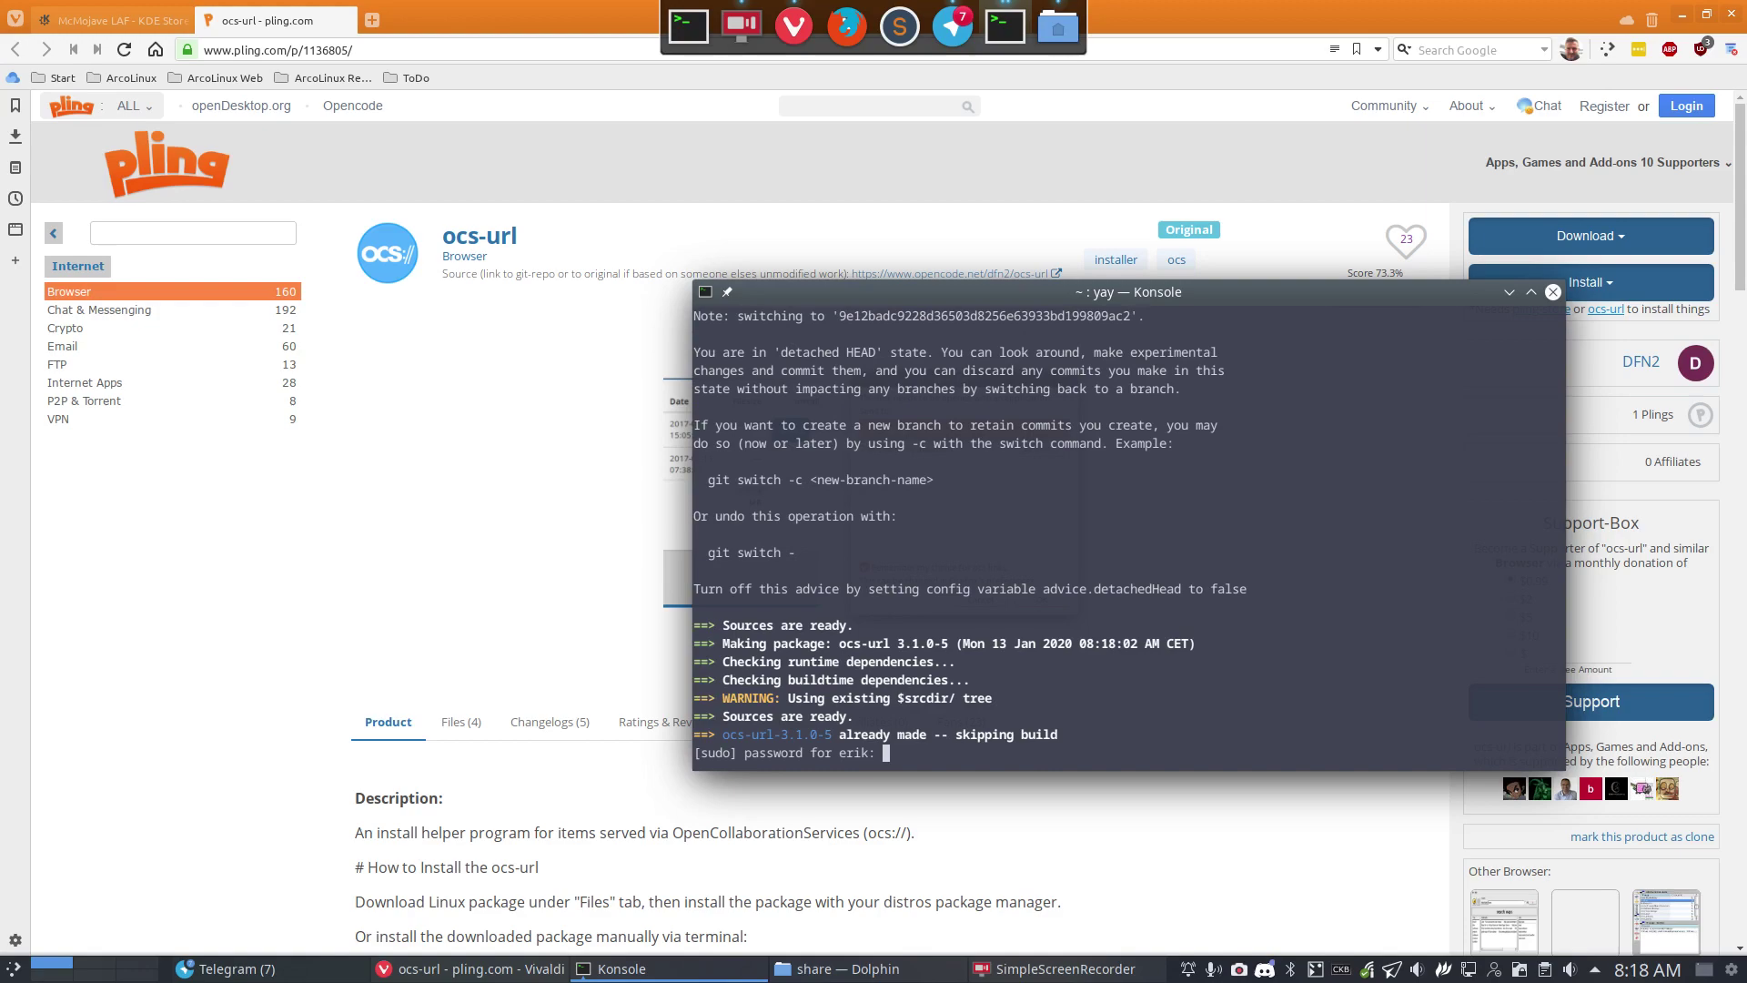
key("Return")
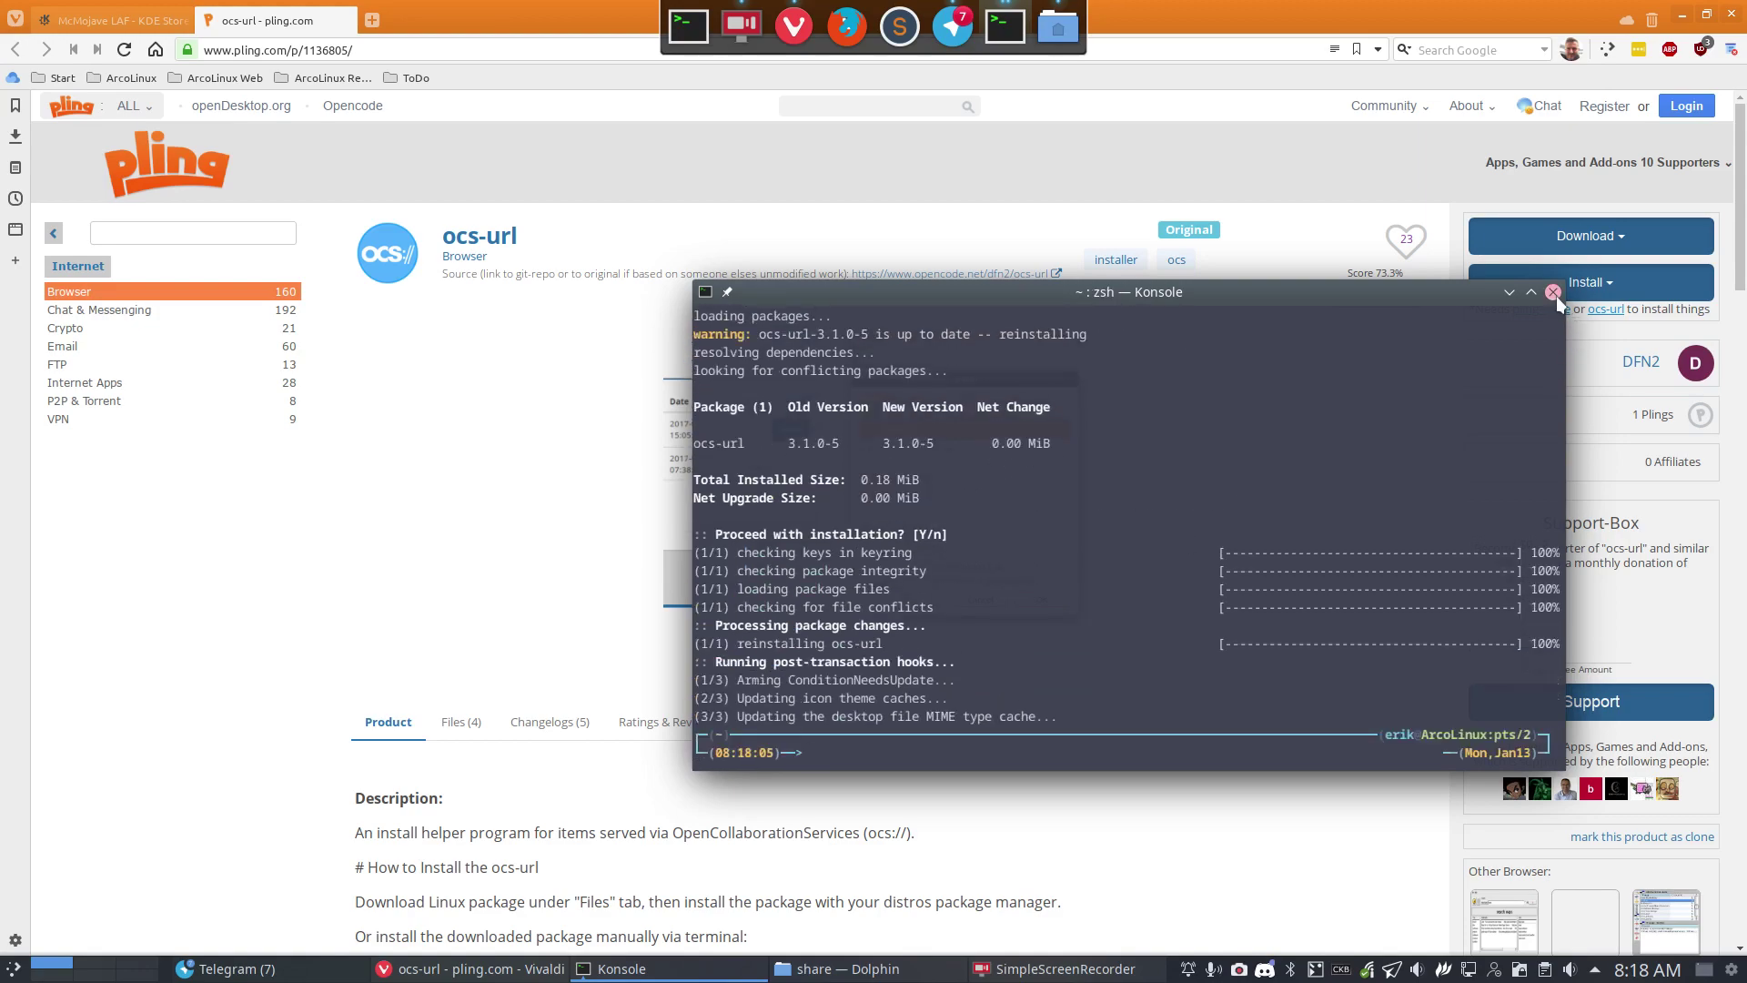
Close the terminal, return to the McMojave LAF tab, and list its two .xz download files
left_click(1554, 292)
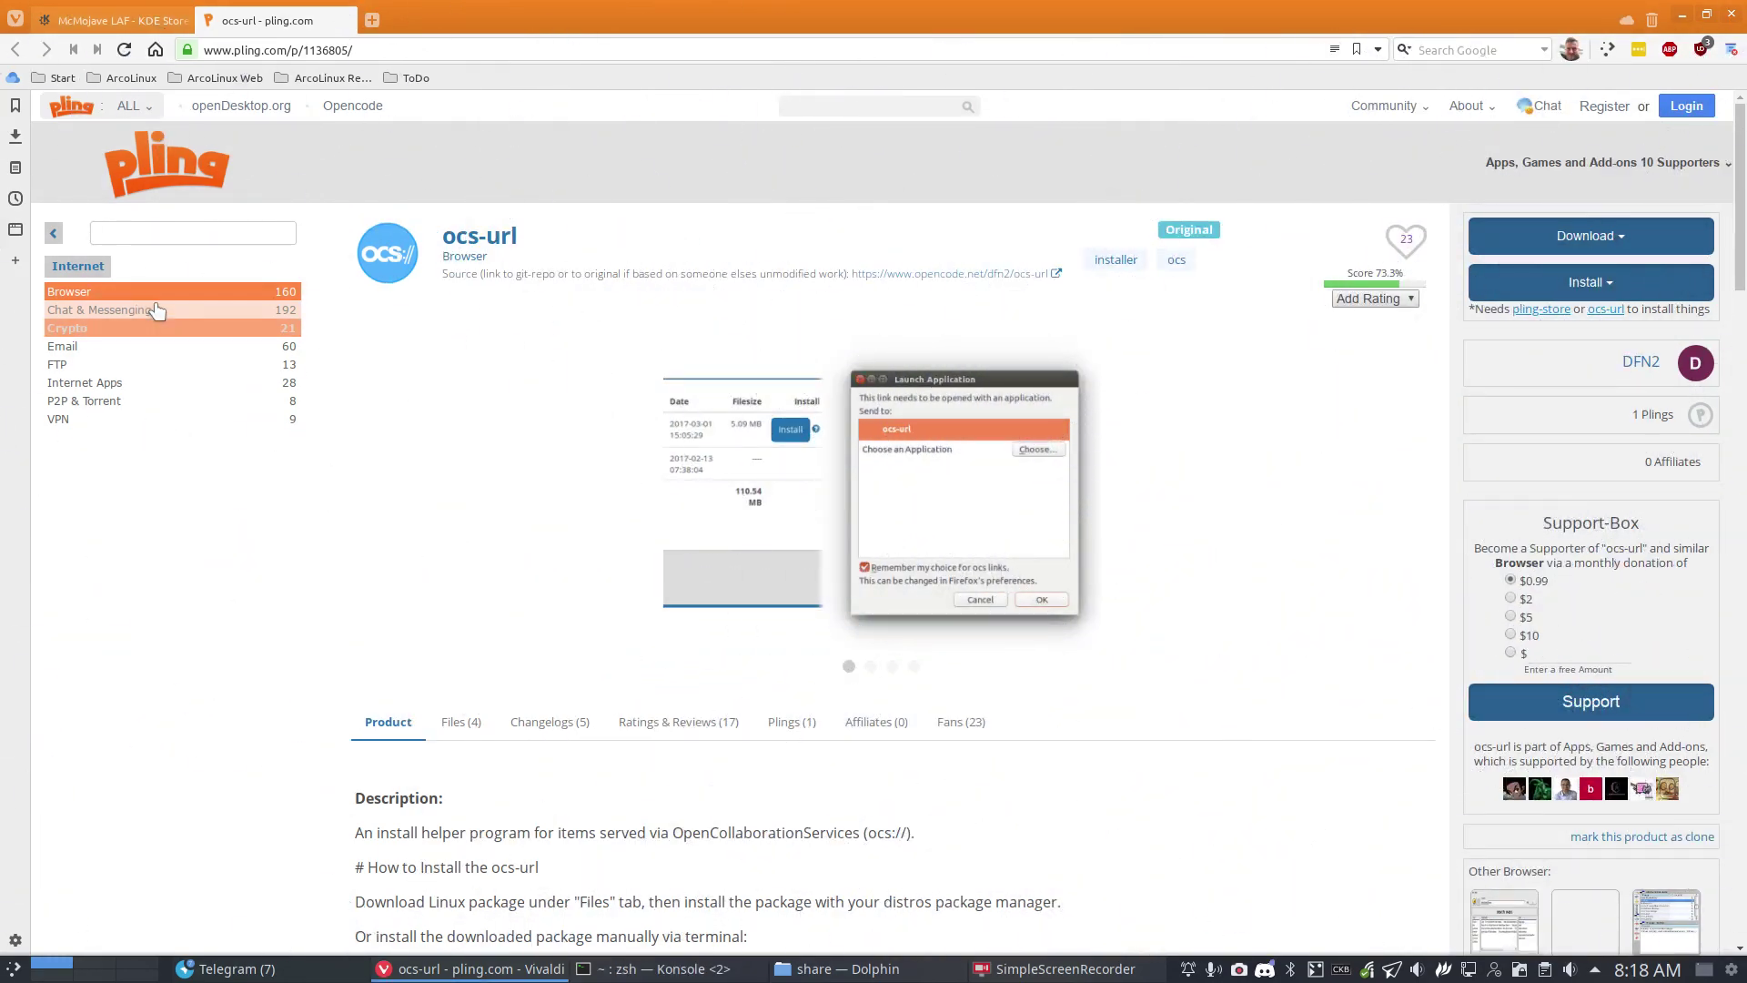
left_click(124, 27)
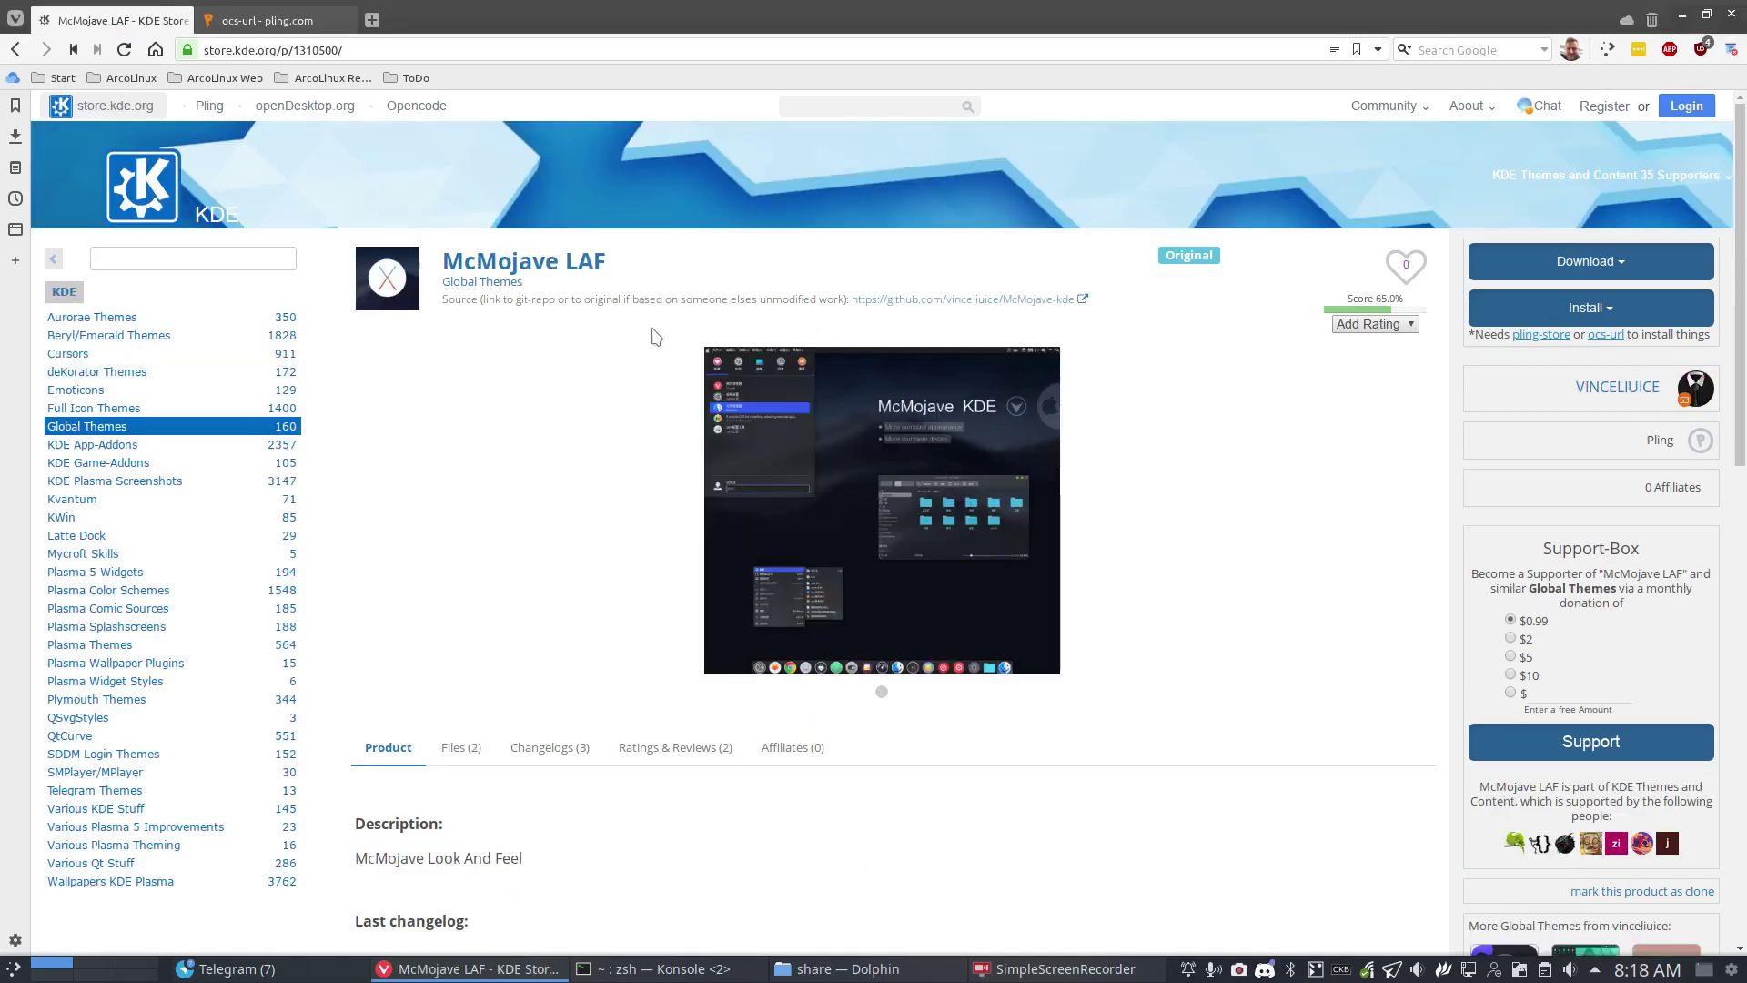
left_click(1606, 312)
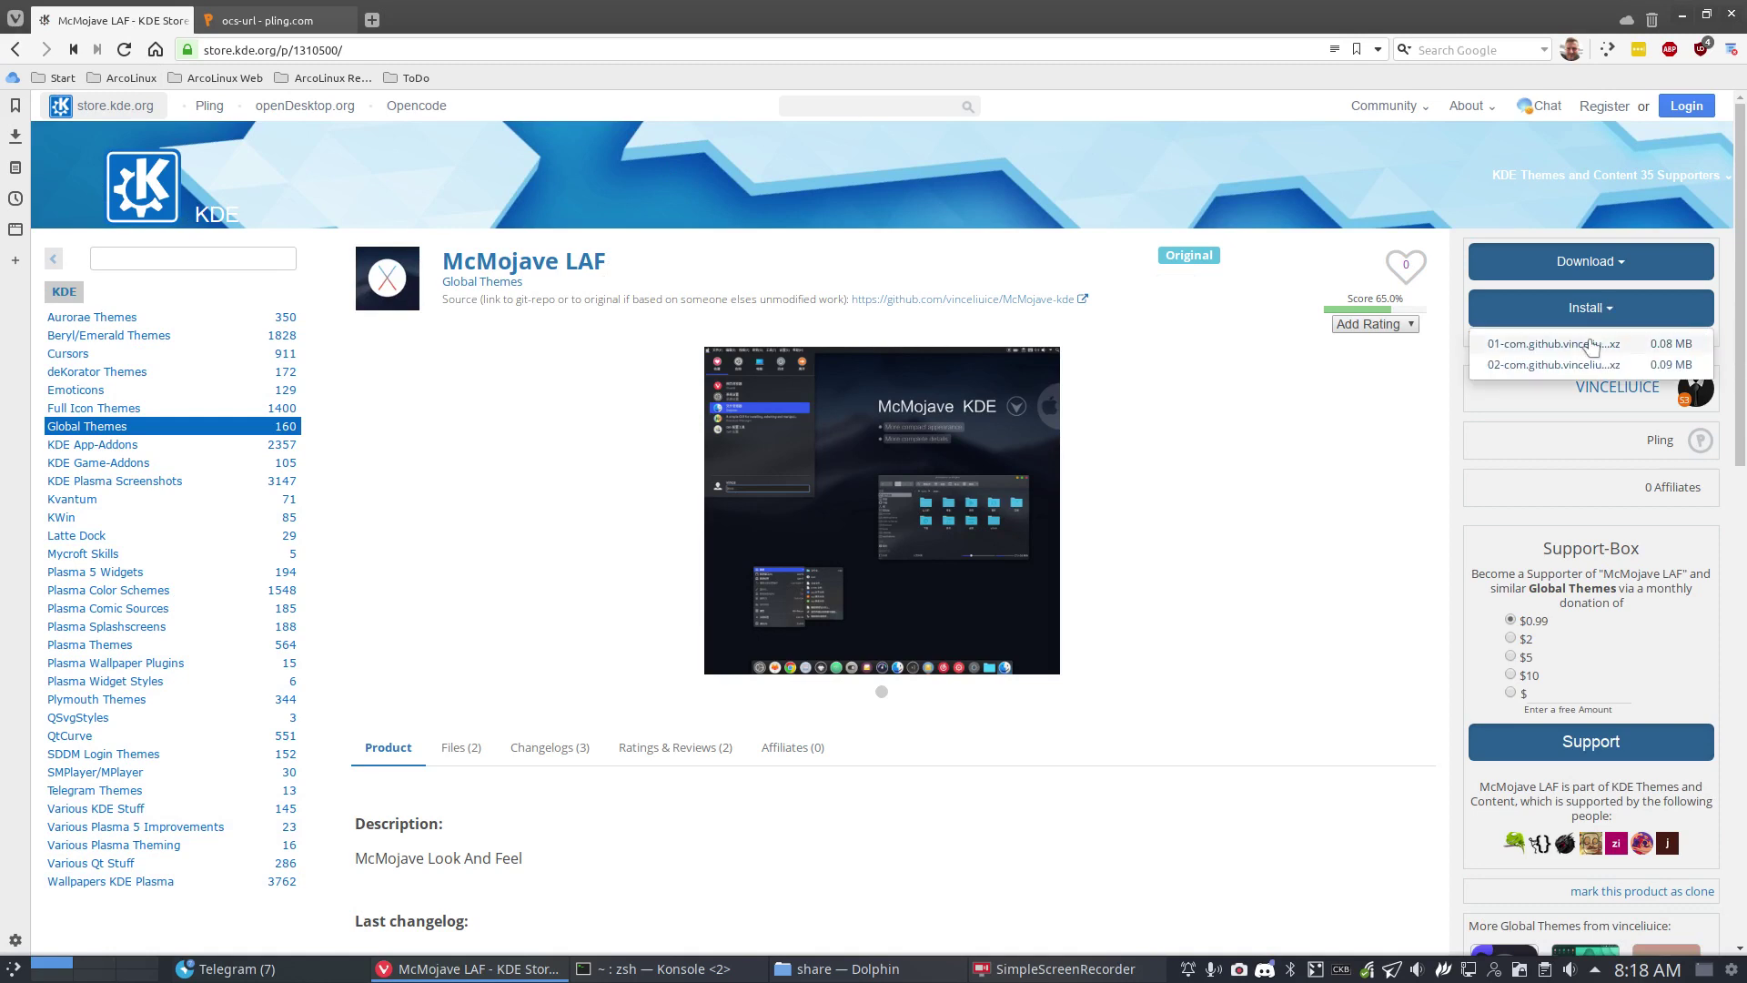
left_click(1611, 268)
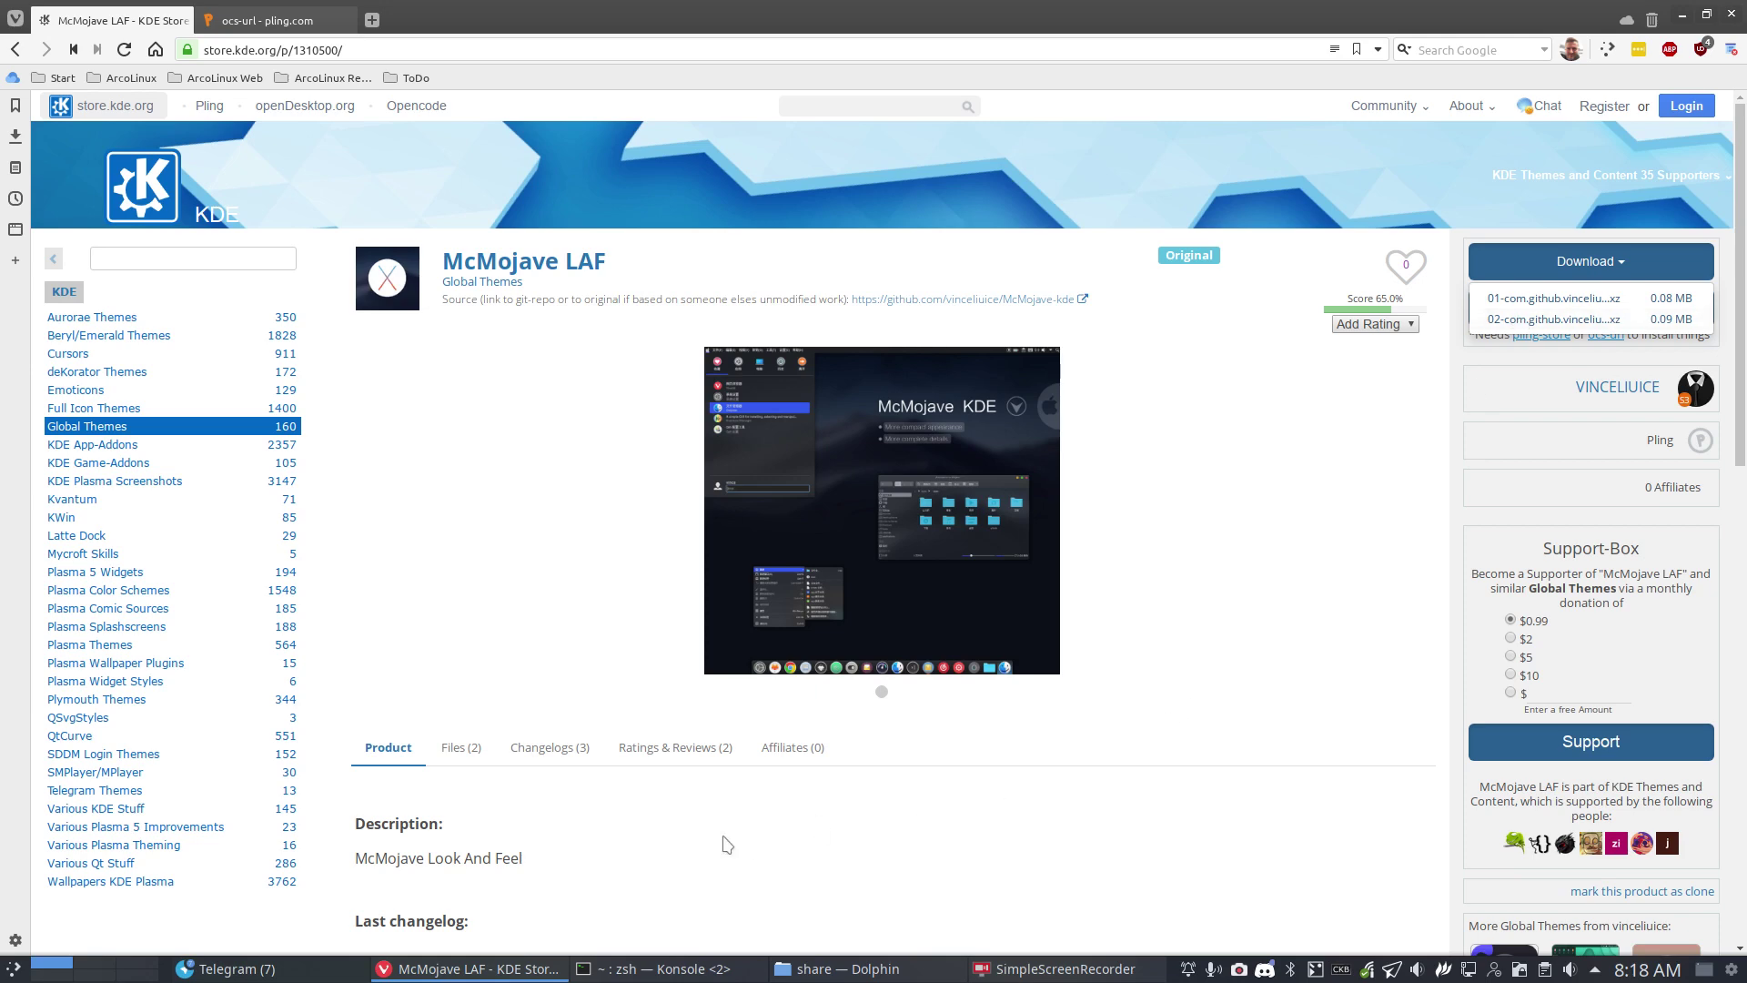
Dismiss the download list and open the McMojave LAF Files (2) tab
left_click(328, 680)
scroll(361, 669, "down", 5)
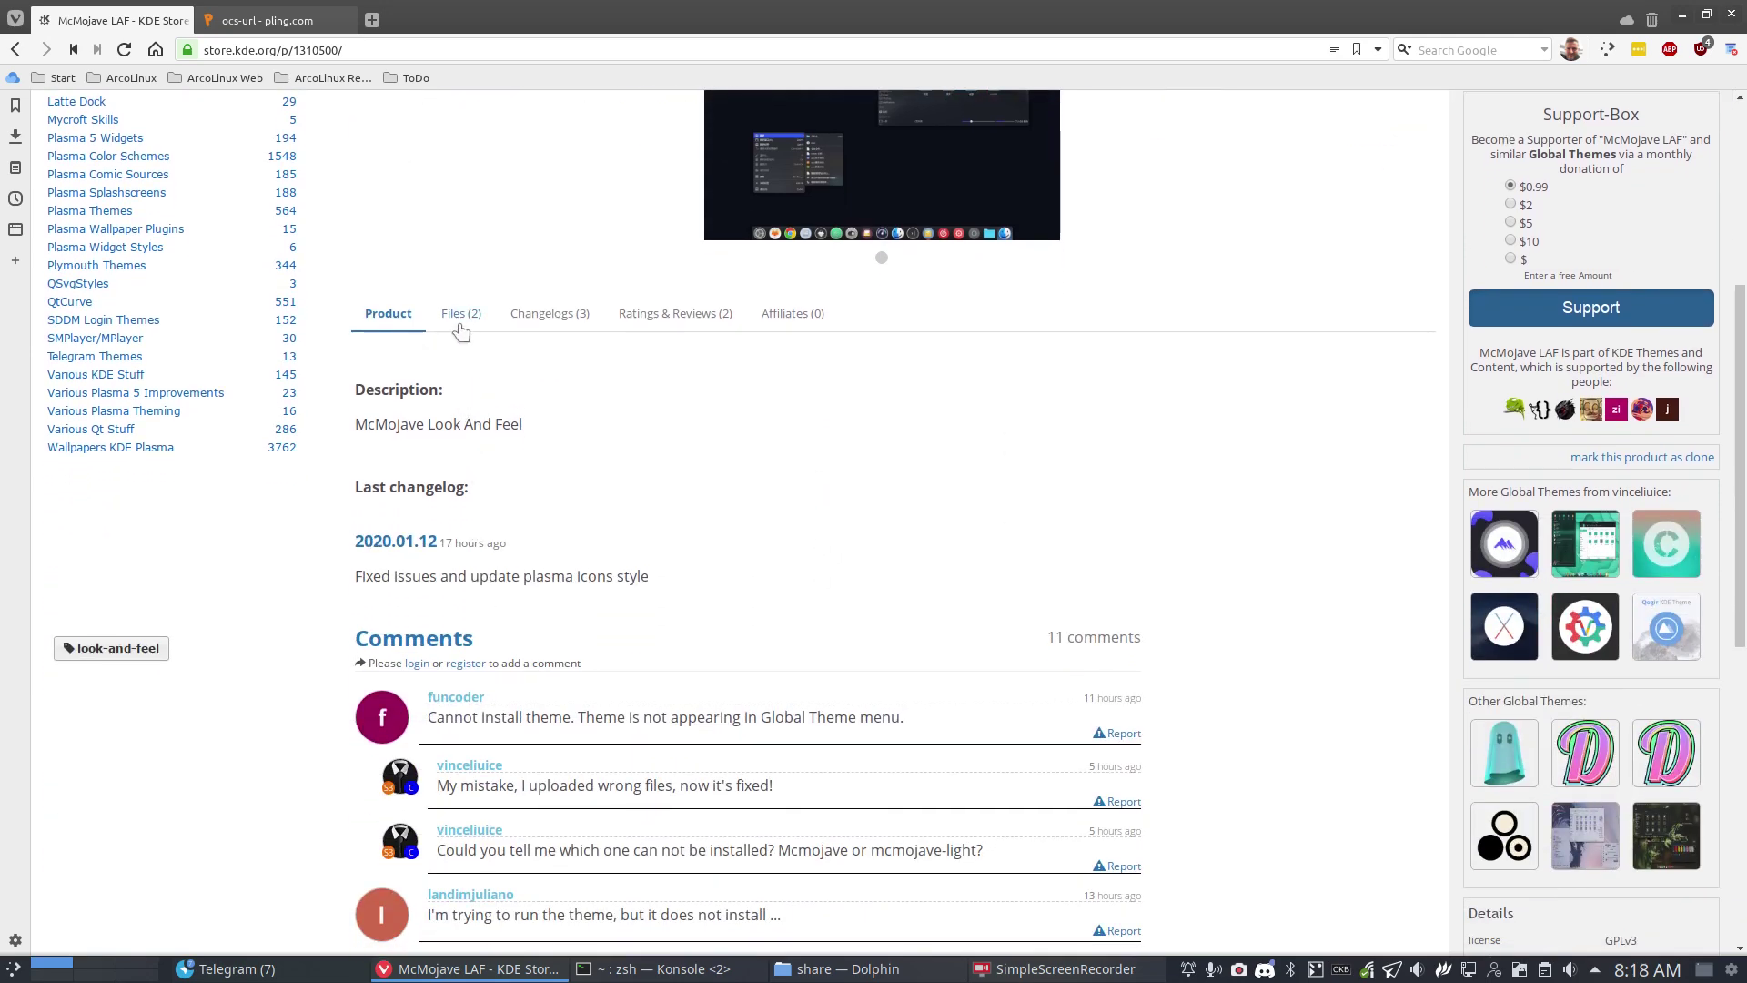
left_click(461, 316)
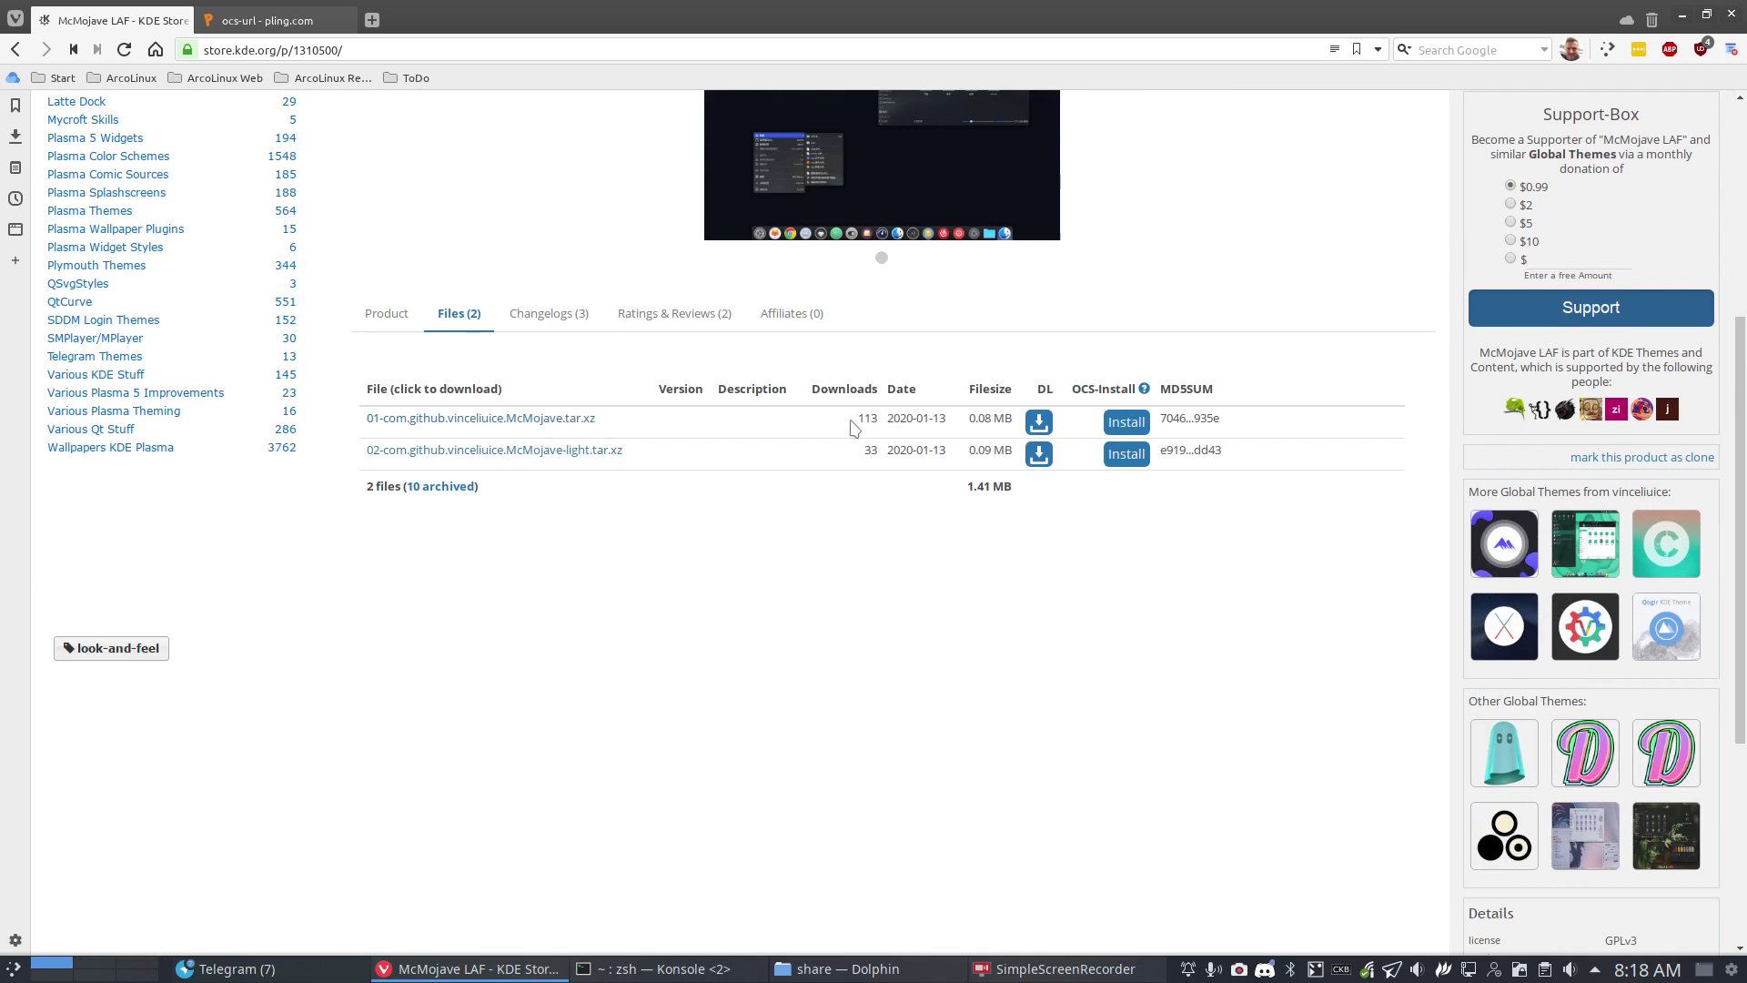
left_click_drag(853, 427, 875, 421)
Try installing the dark McMojave file, cancel the prompt, and glance at the ocs-url tab
left_click(1129, 425)
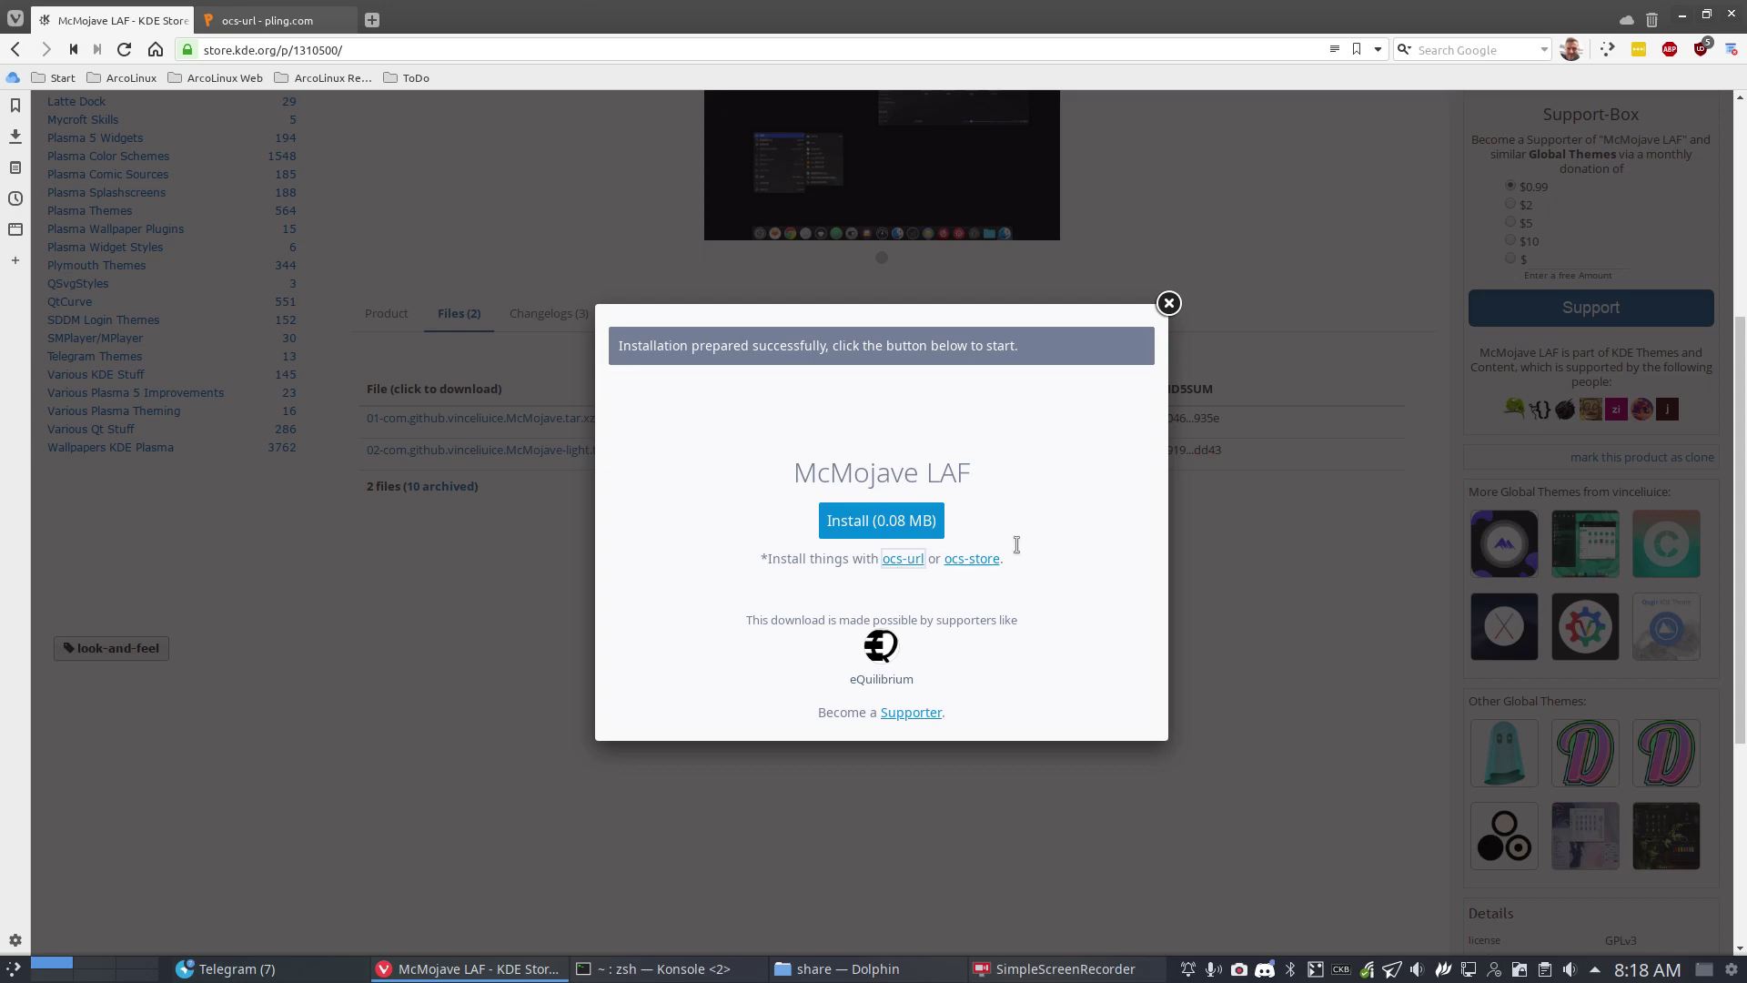
left_click(1170, 303)
left_click(298, 20)
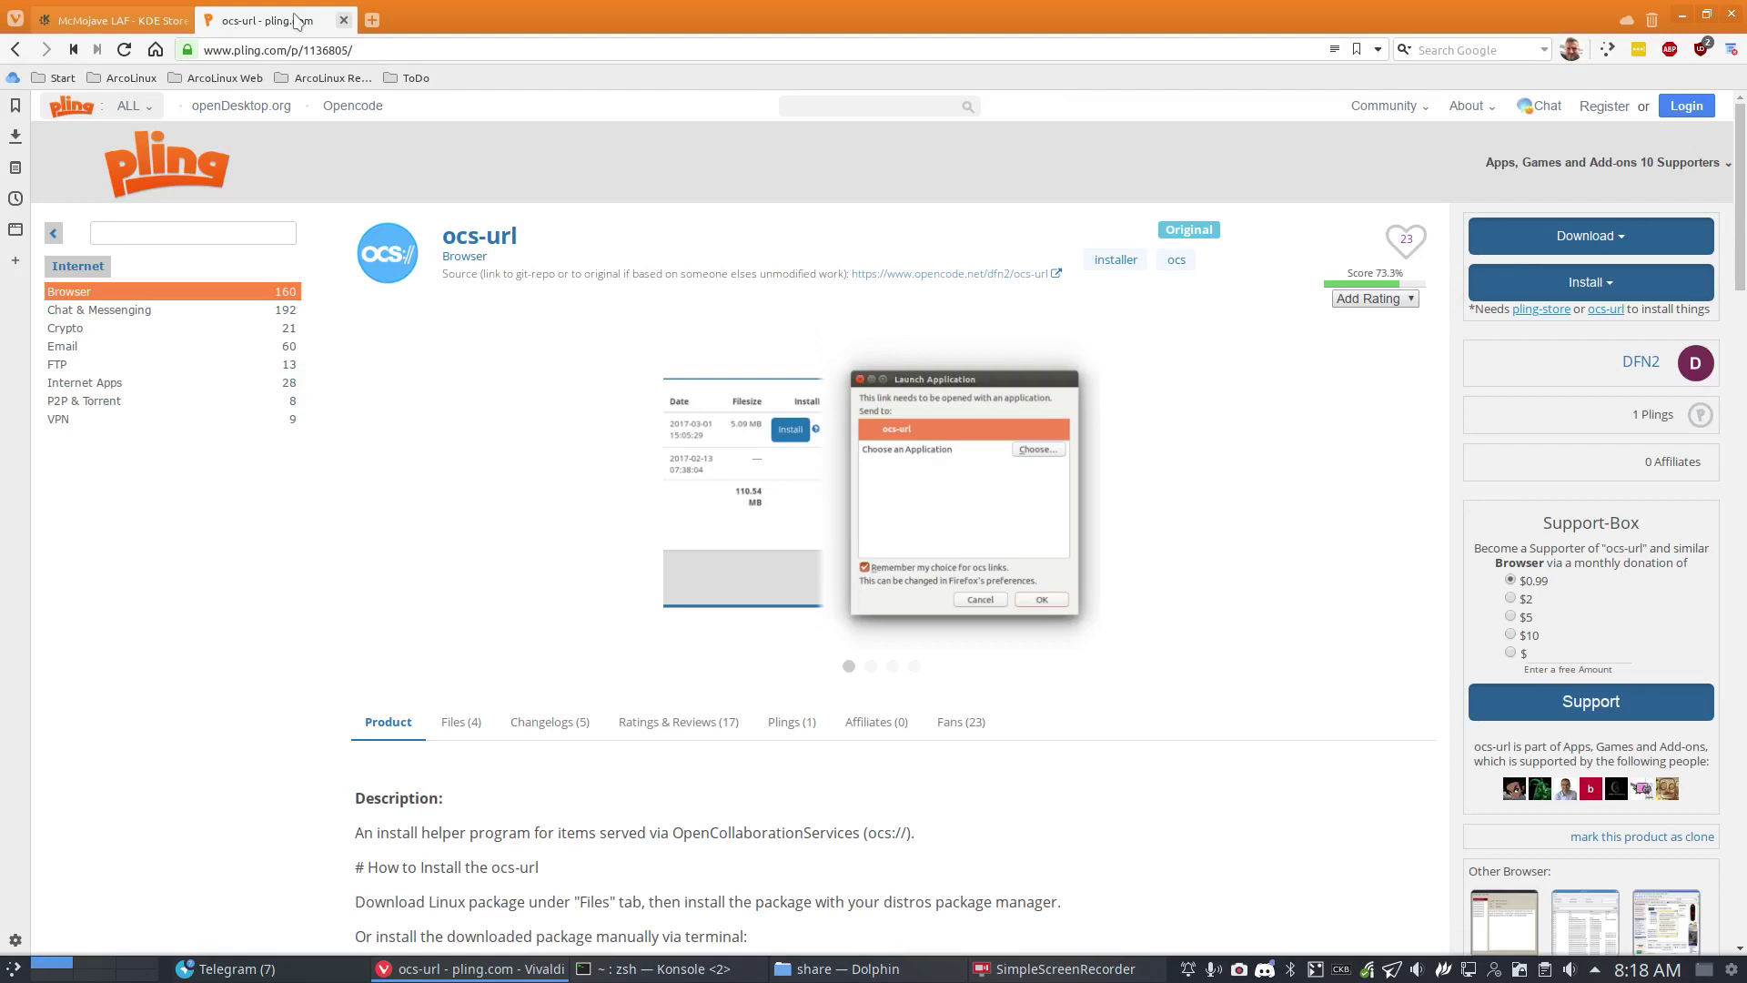
left_click(98, 20)
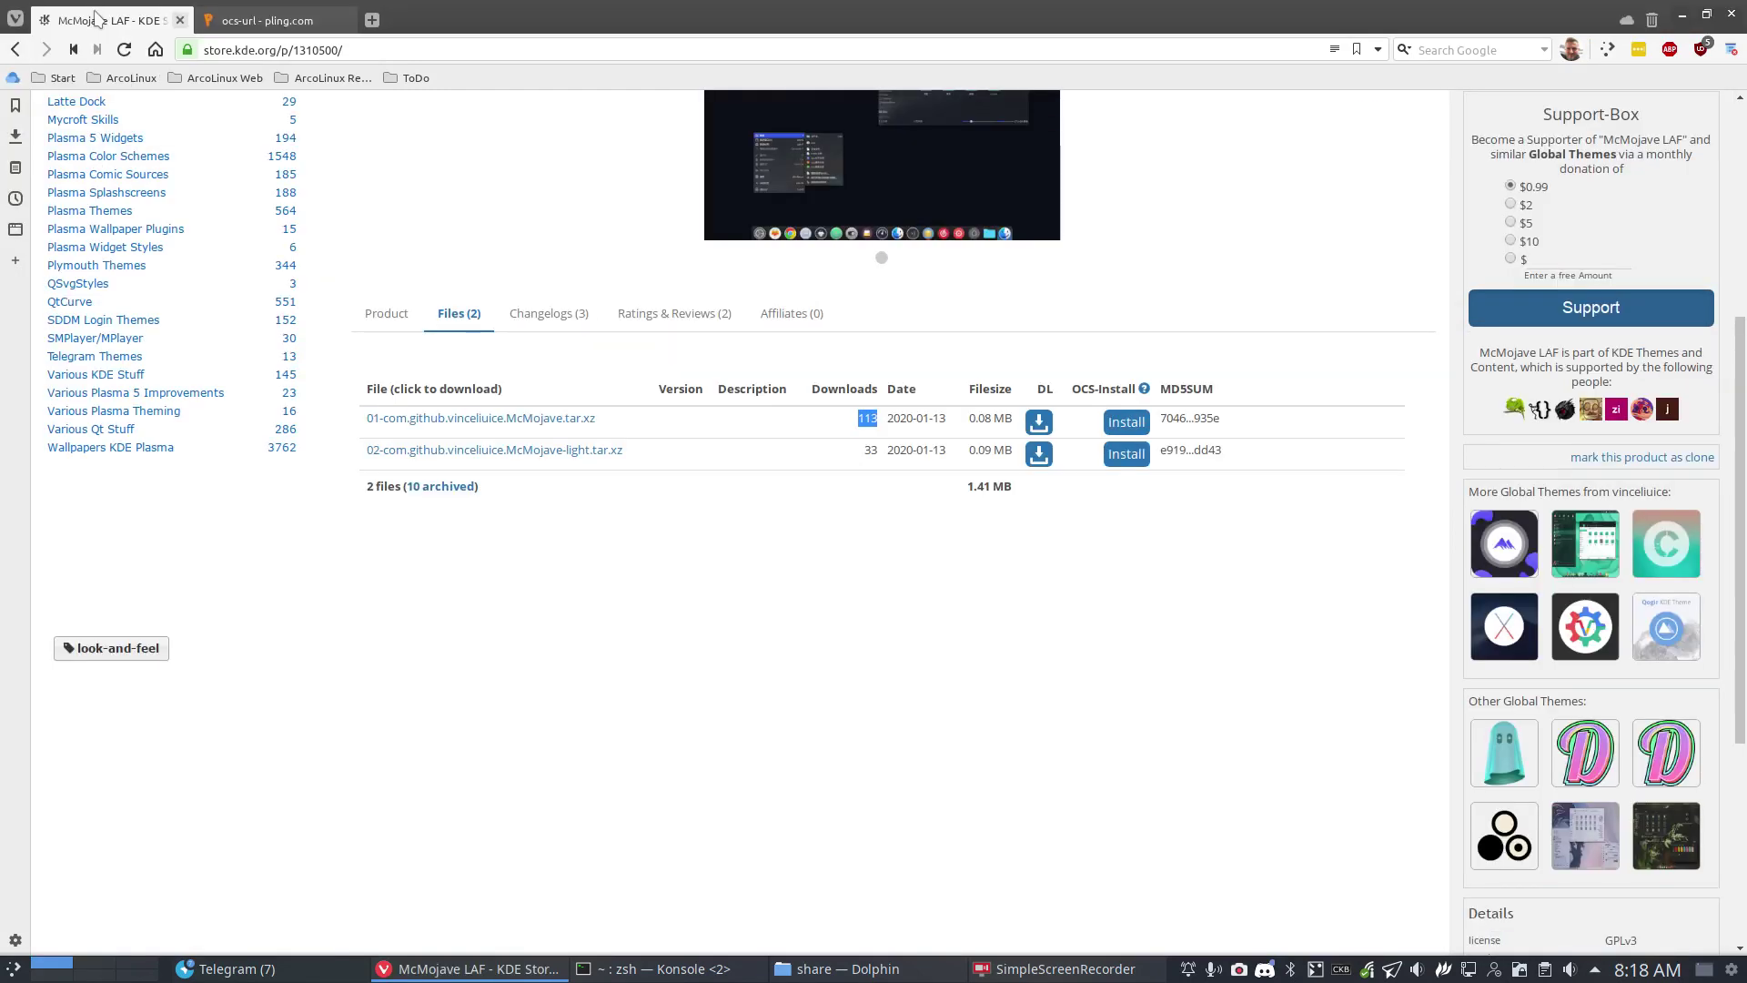
Install 01-com.github.vinceliuice.McMojave.tar.xz through ocs-url, confirming via xdg-open and the OK prompt
left_click(1124, 424)
left_click(890, 517)
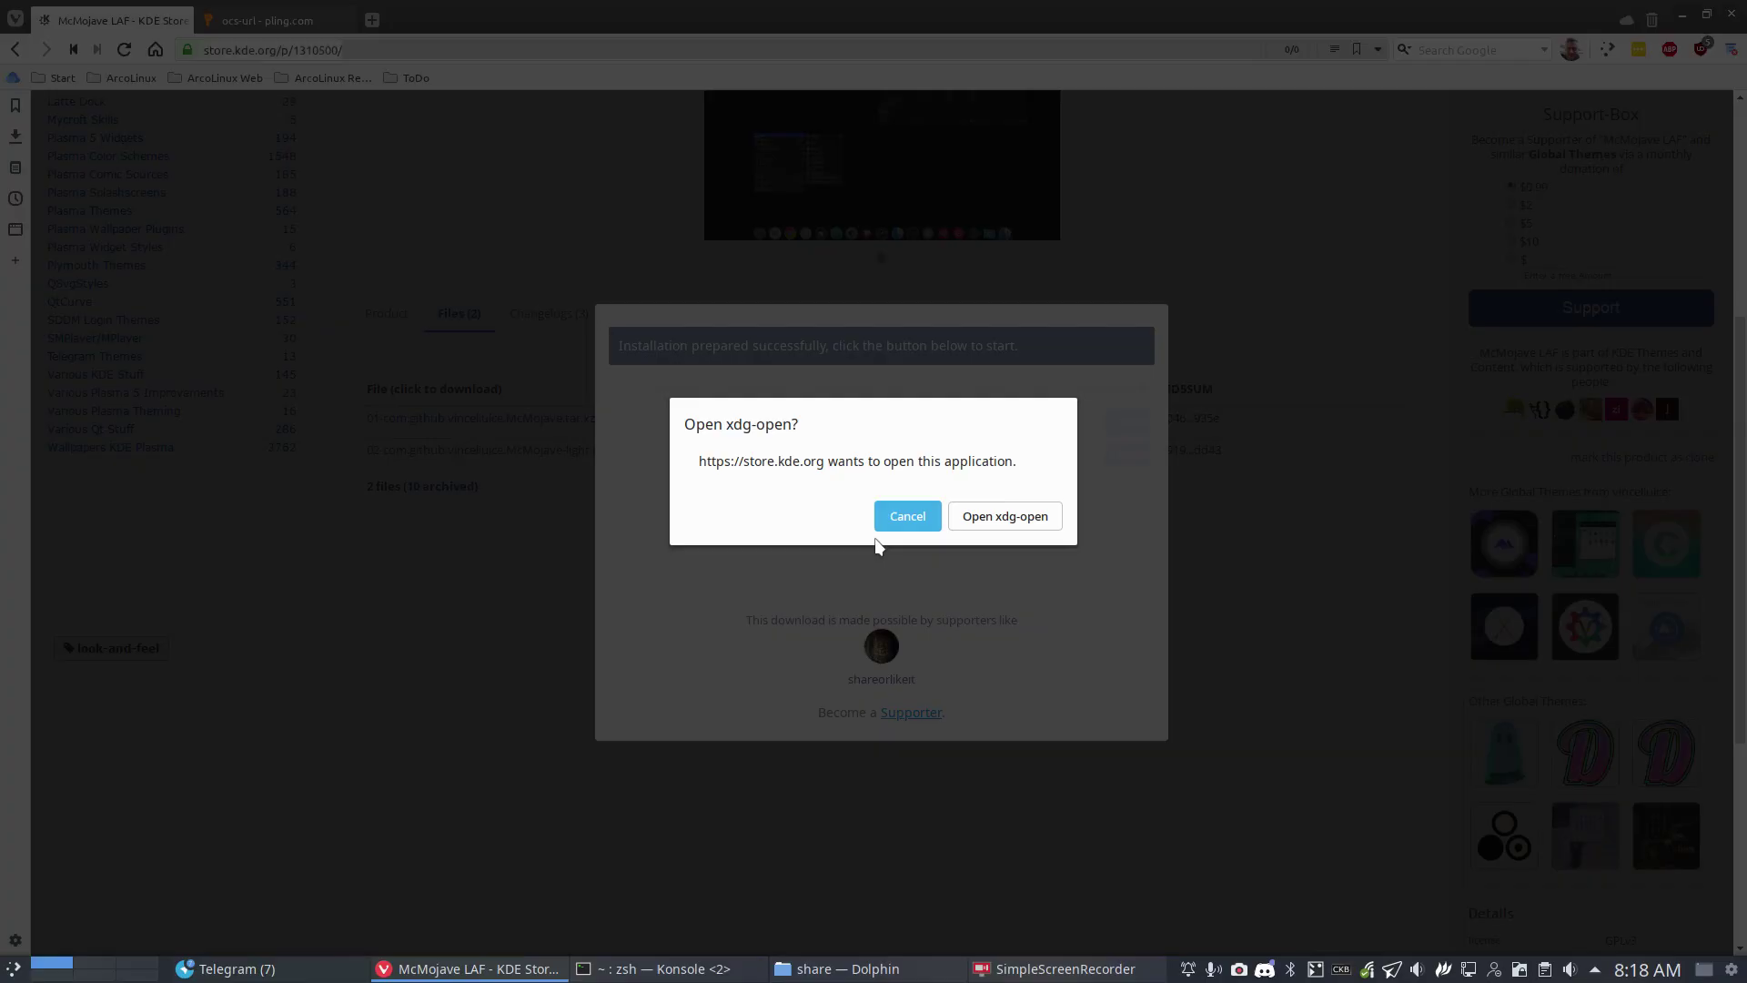
left_click(1000, 518)
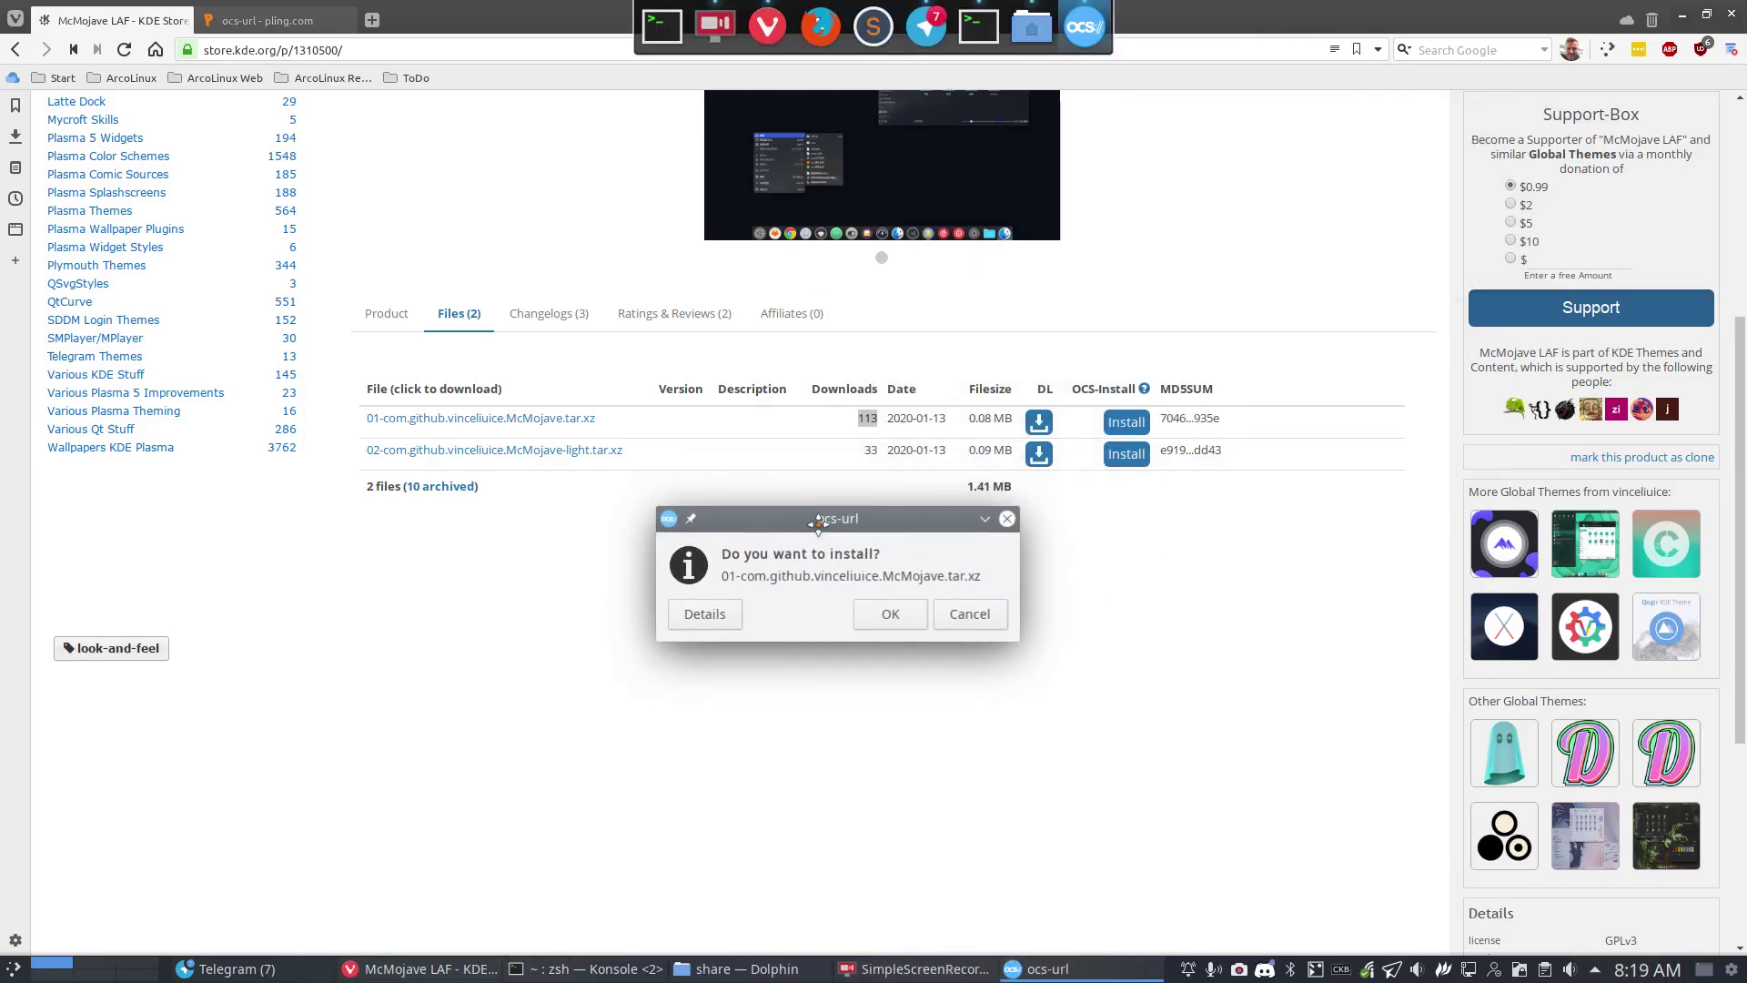
left_click(701, 615)
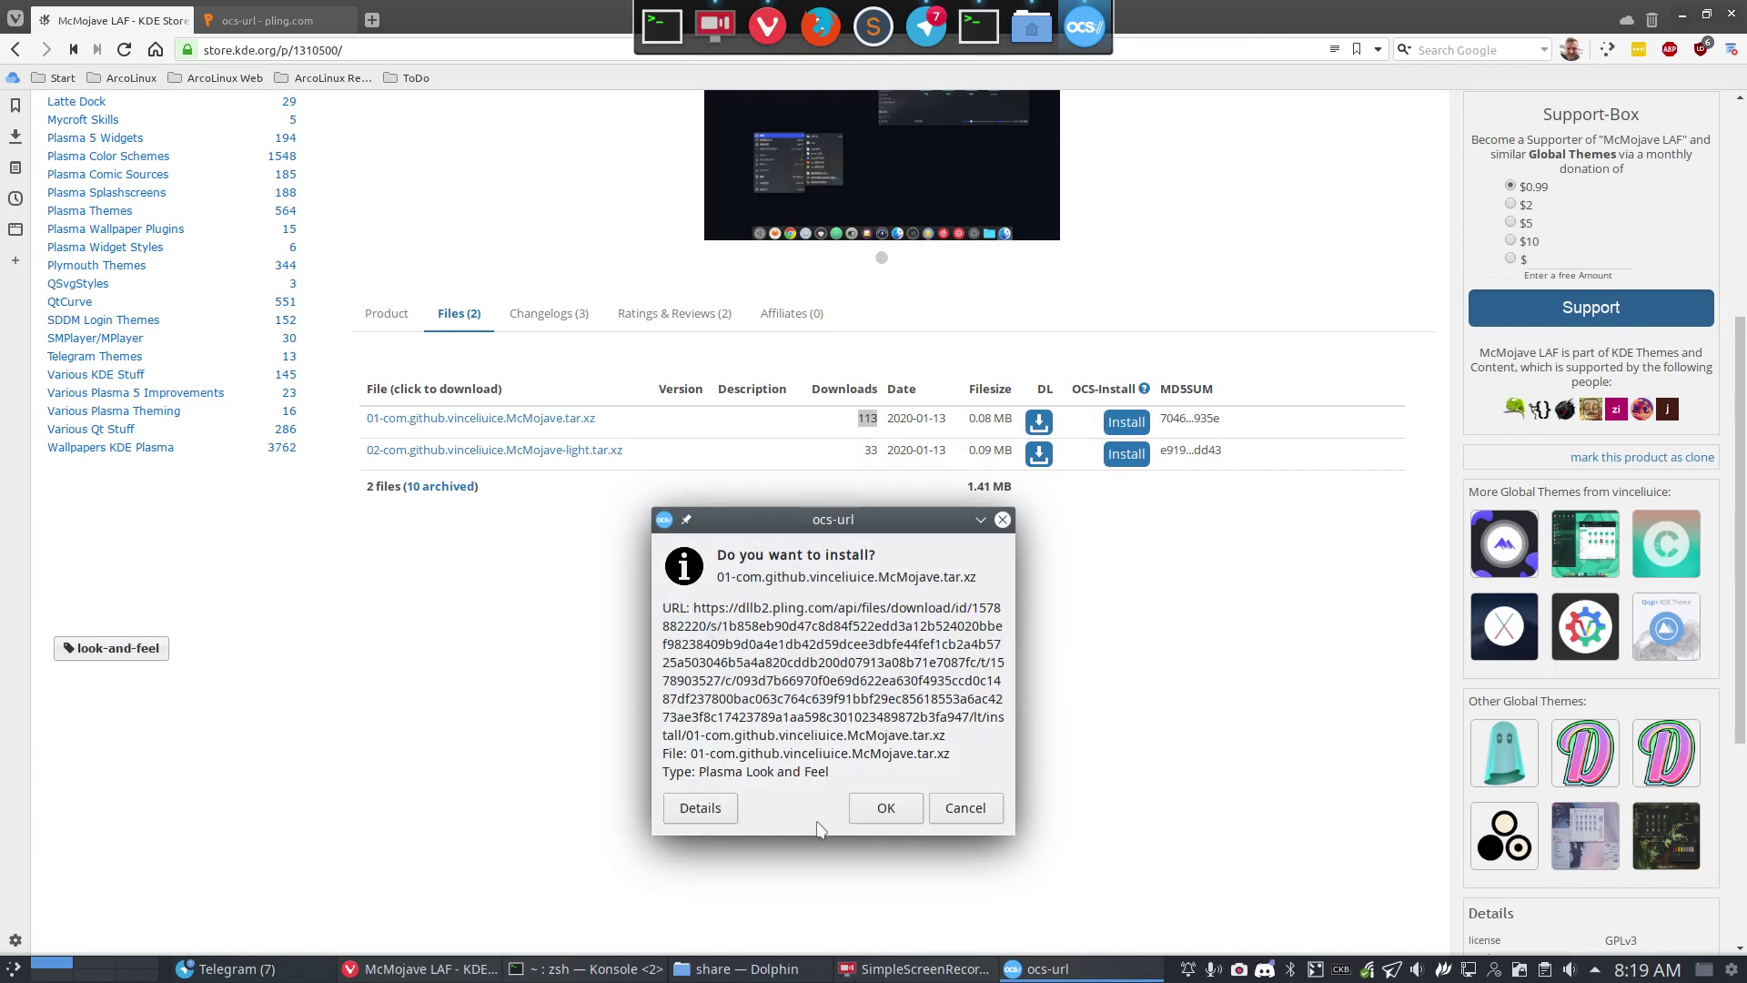
left_click(871, 822)
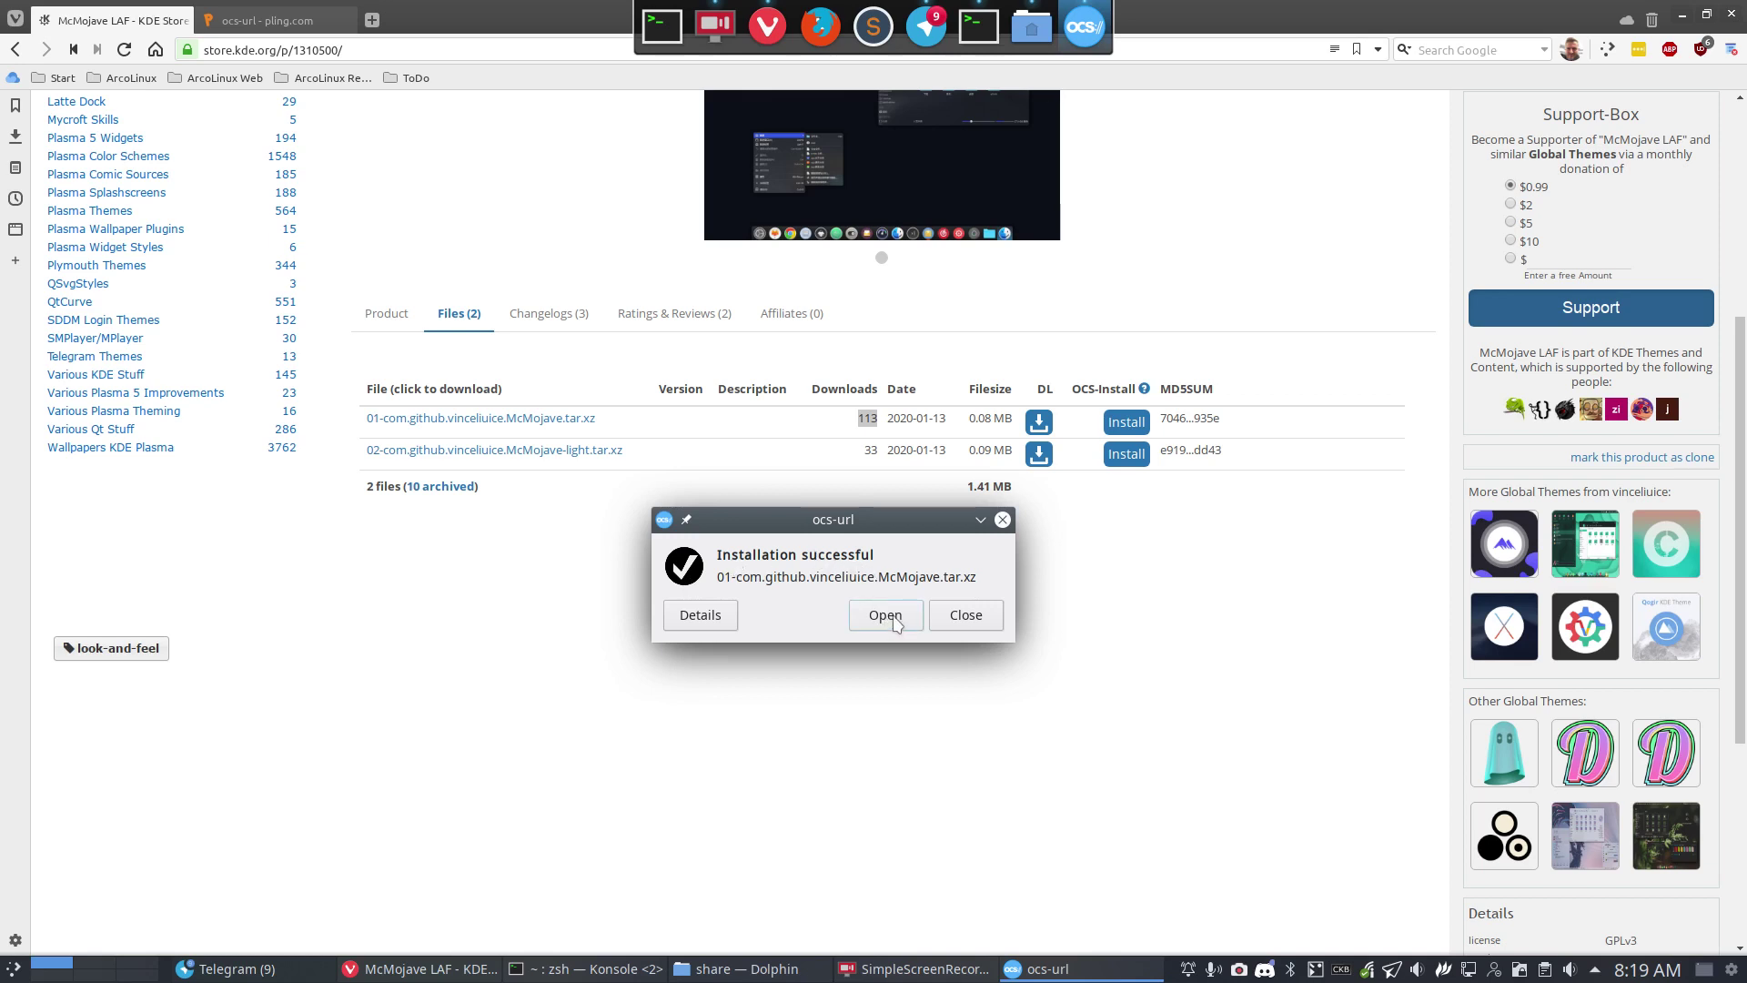
left_click(697, 622)
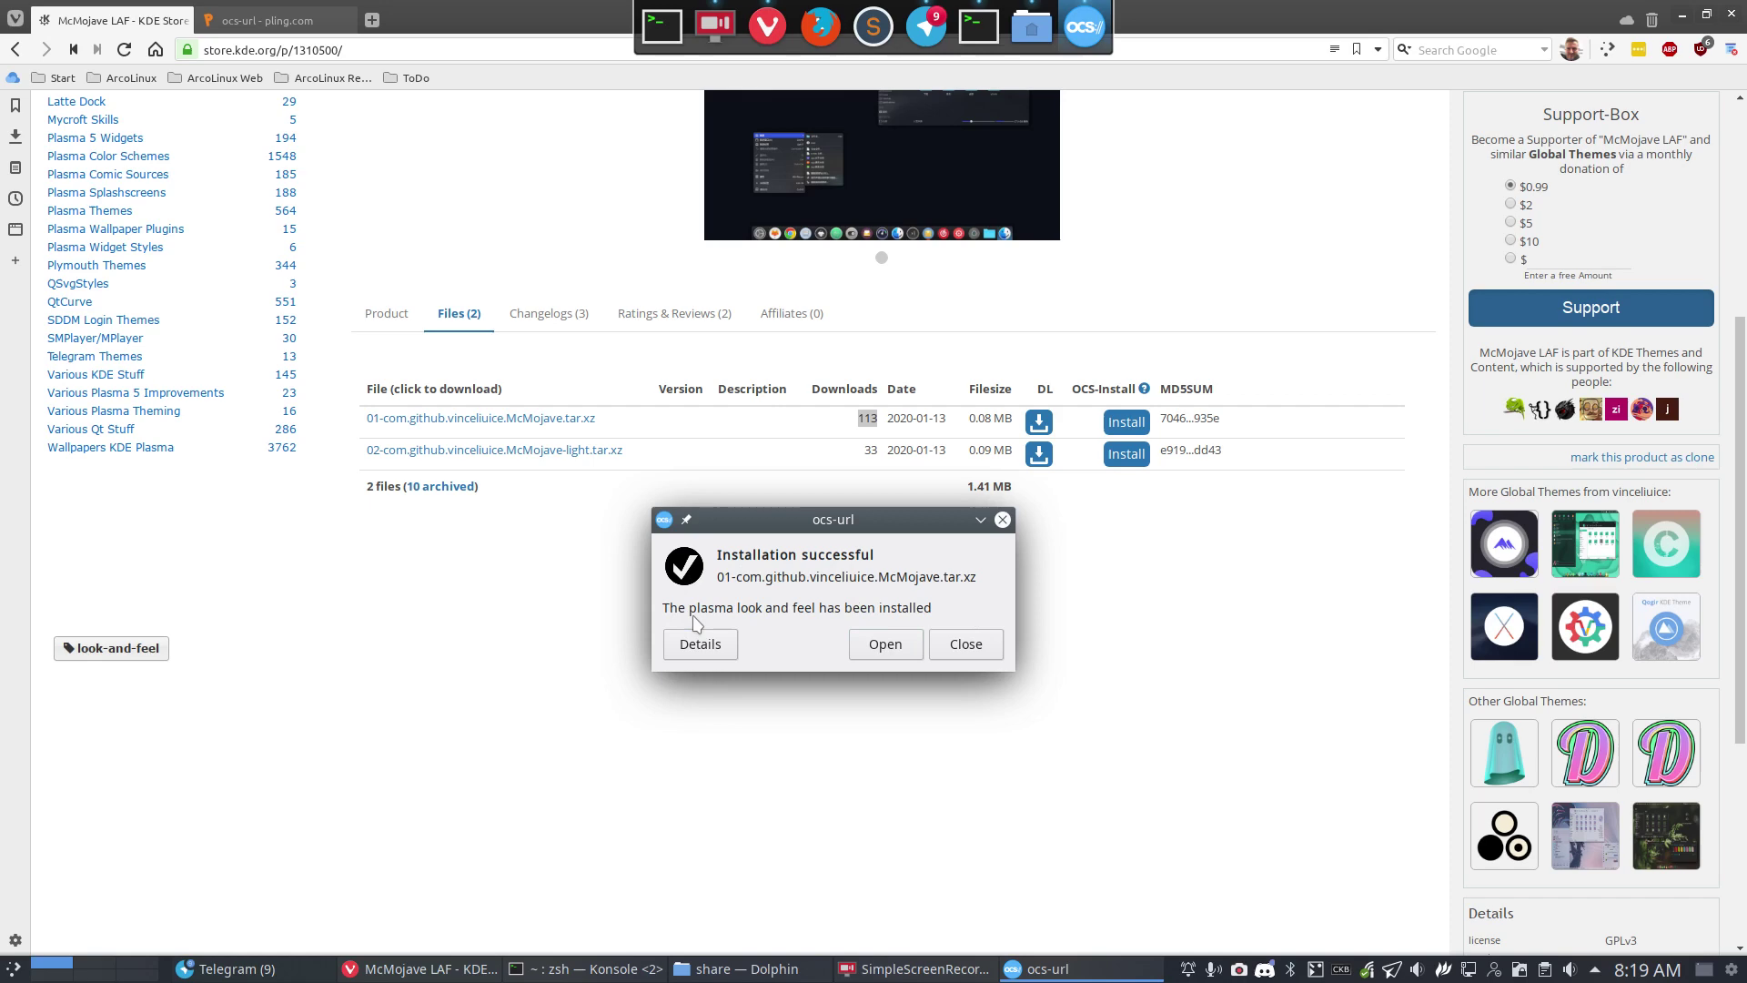
View the installed look-and-feel folder in Dolphin, close it, minimize Vivaldi, and open the launcher
left_click(903, 645)
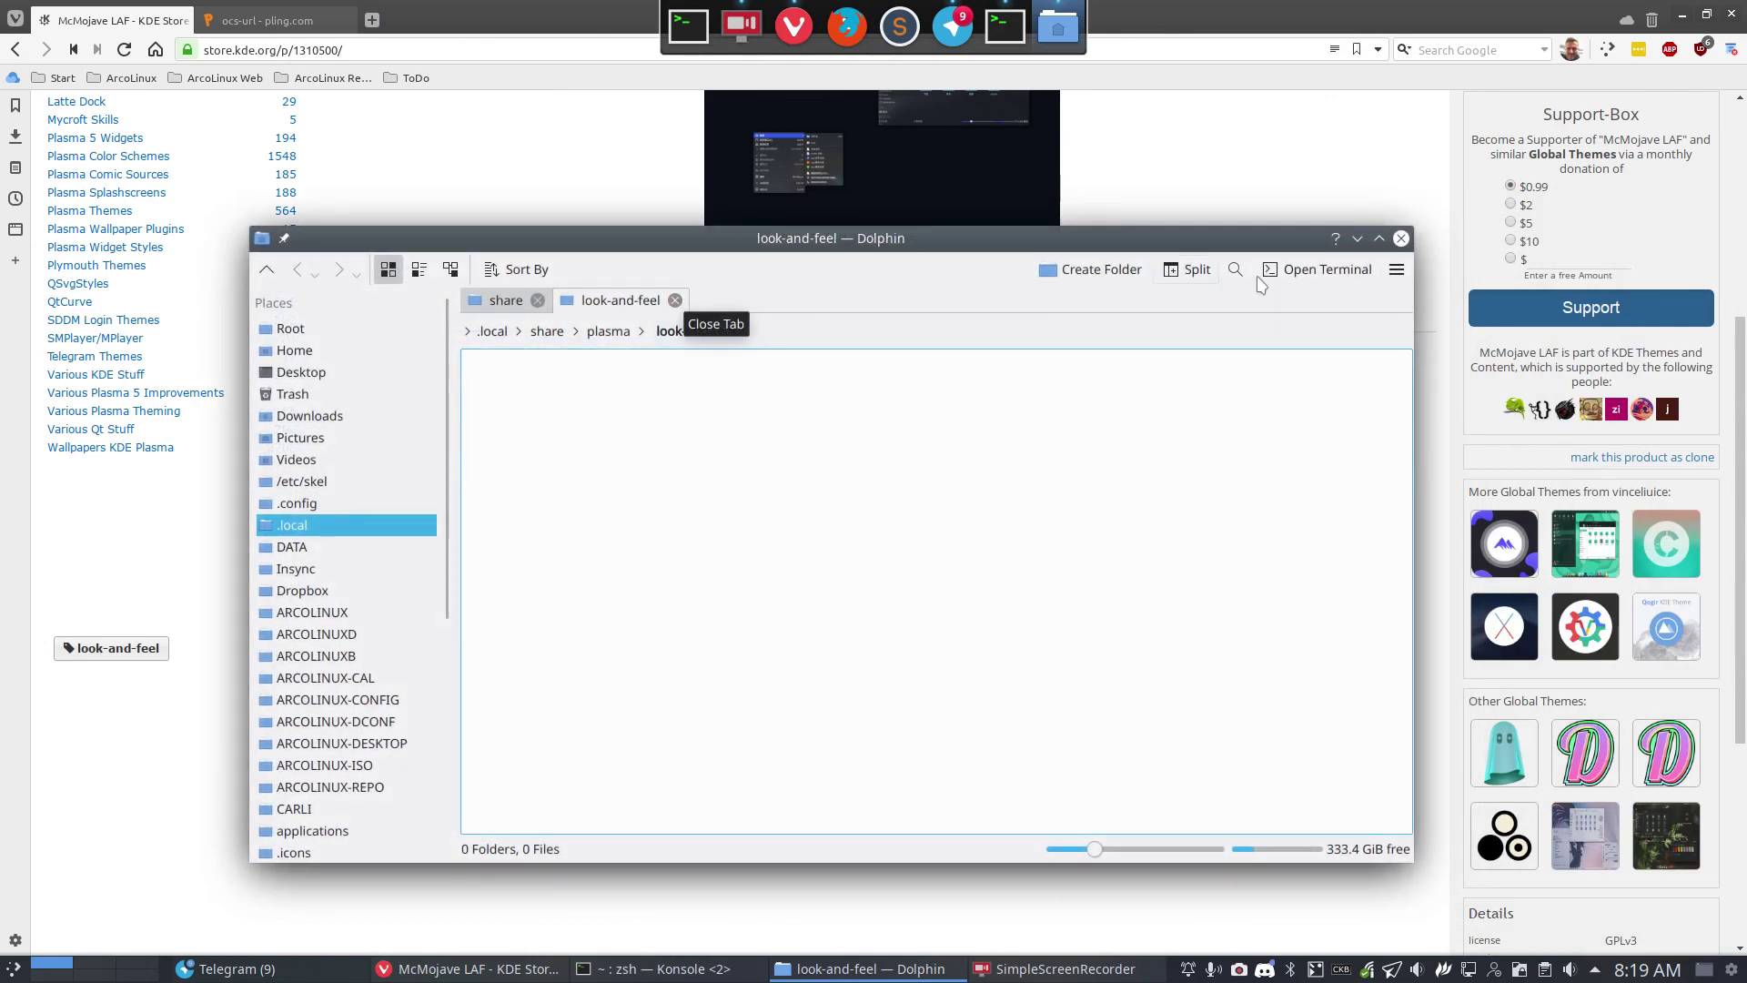
left_click(1401, 238)
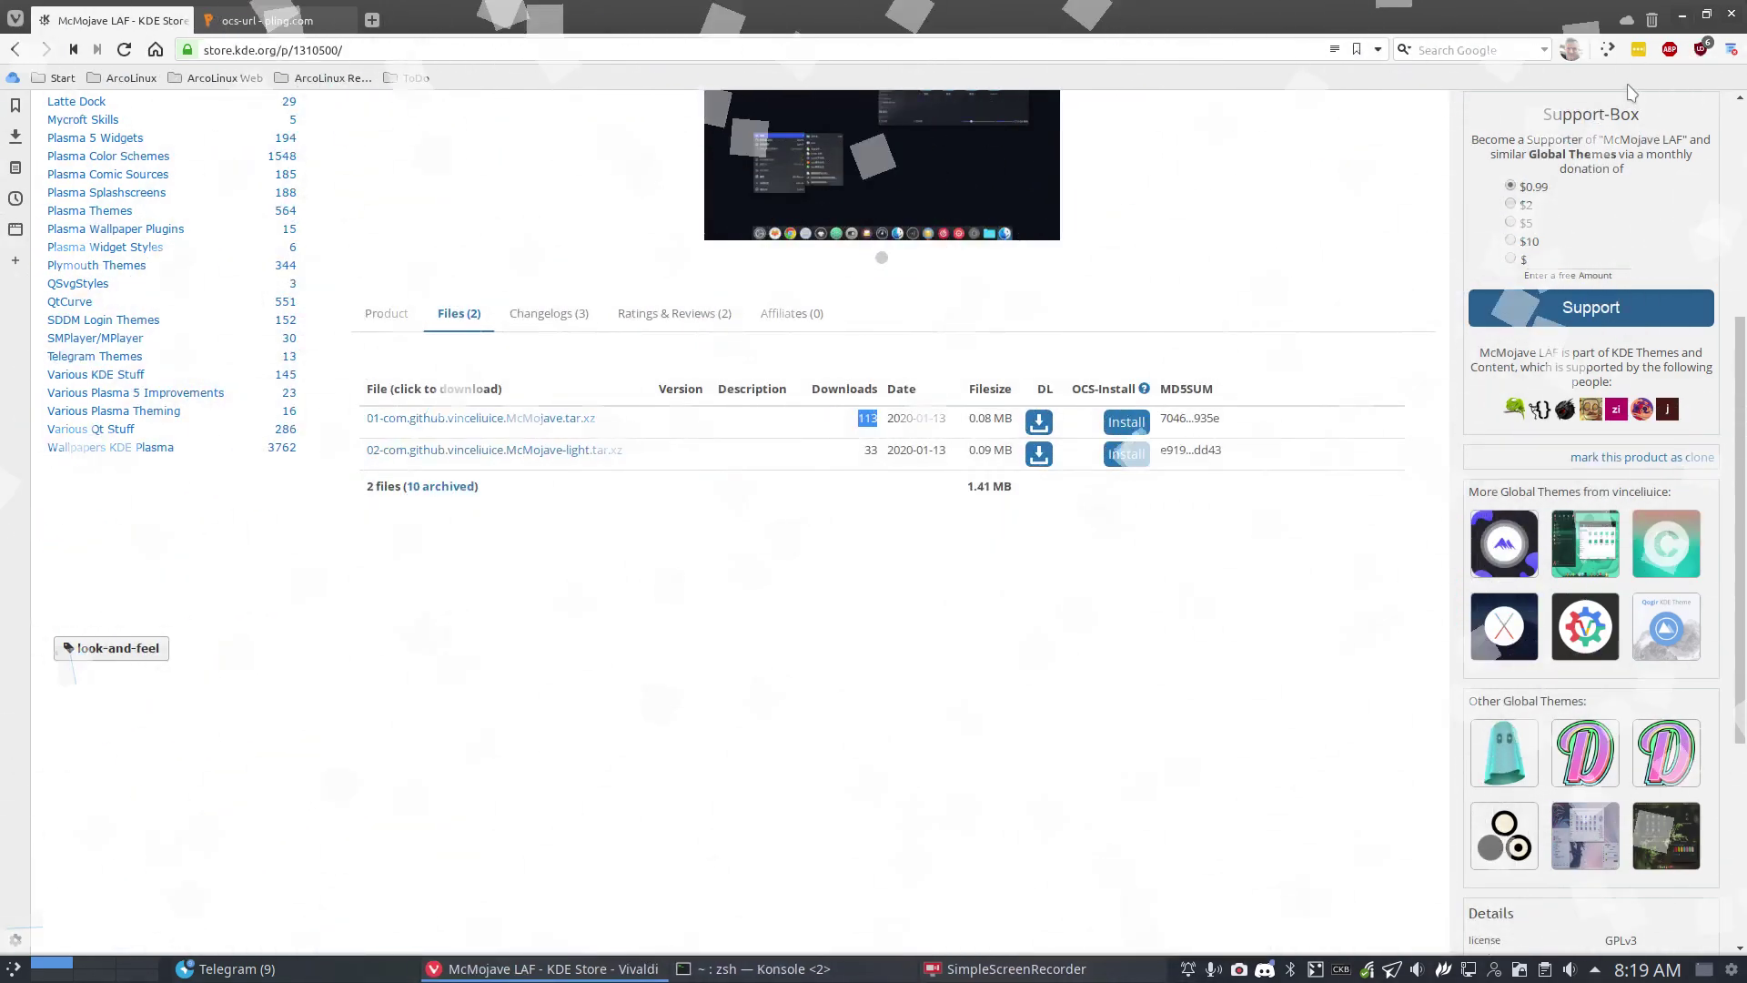
left_click(1682, 14)
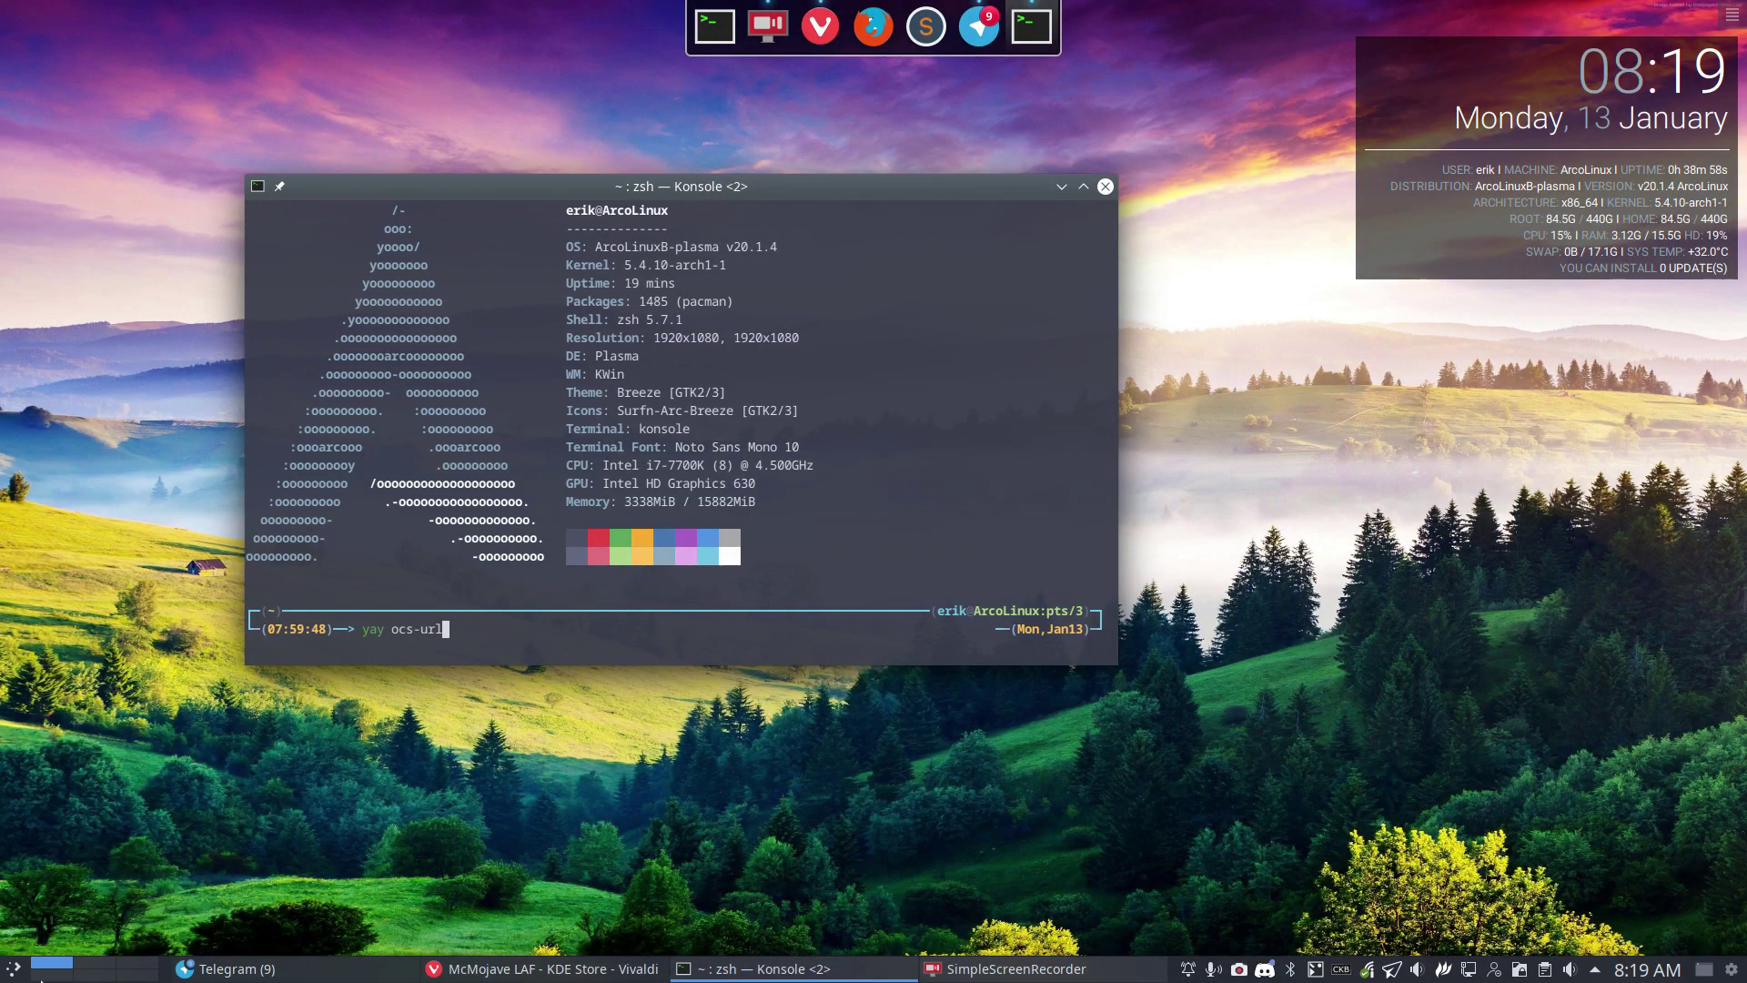
left_click(14, 966)
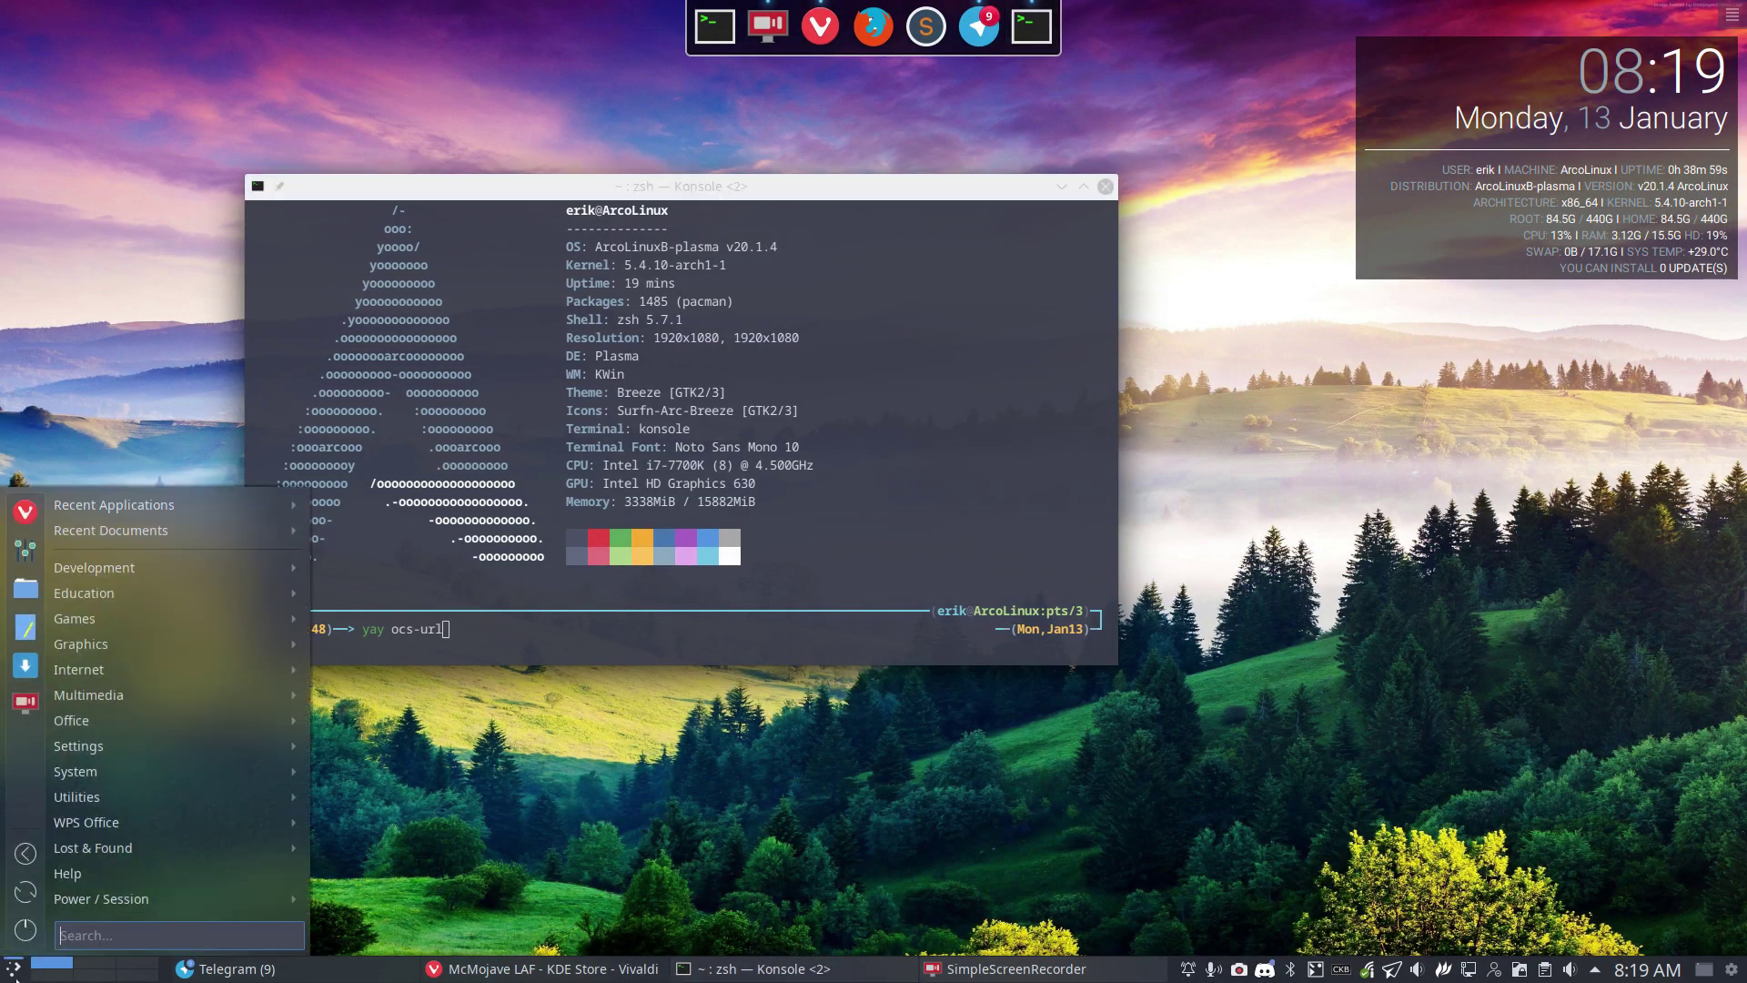
In System Settings, select McMojave under Global Theme > Plasma Style and apply it
left_click(32, 568)
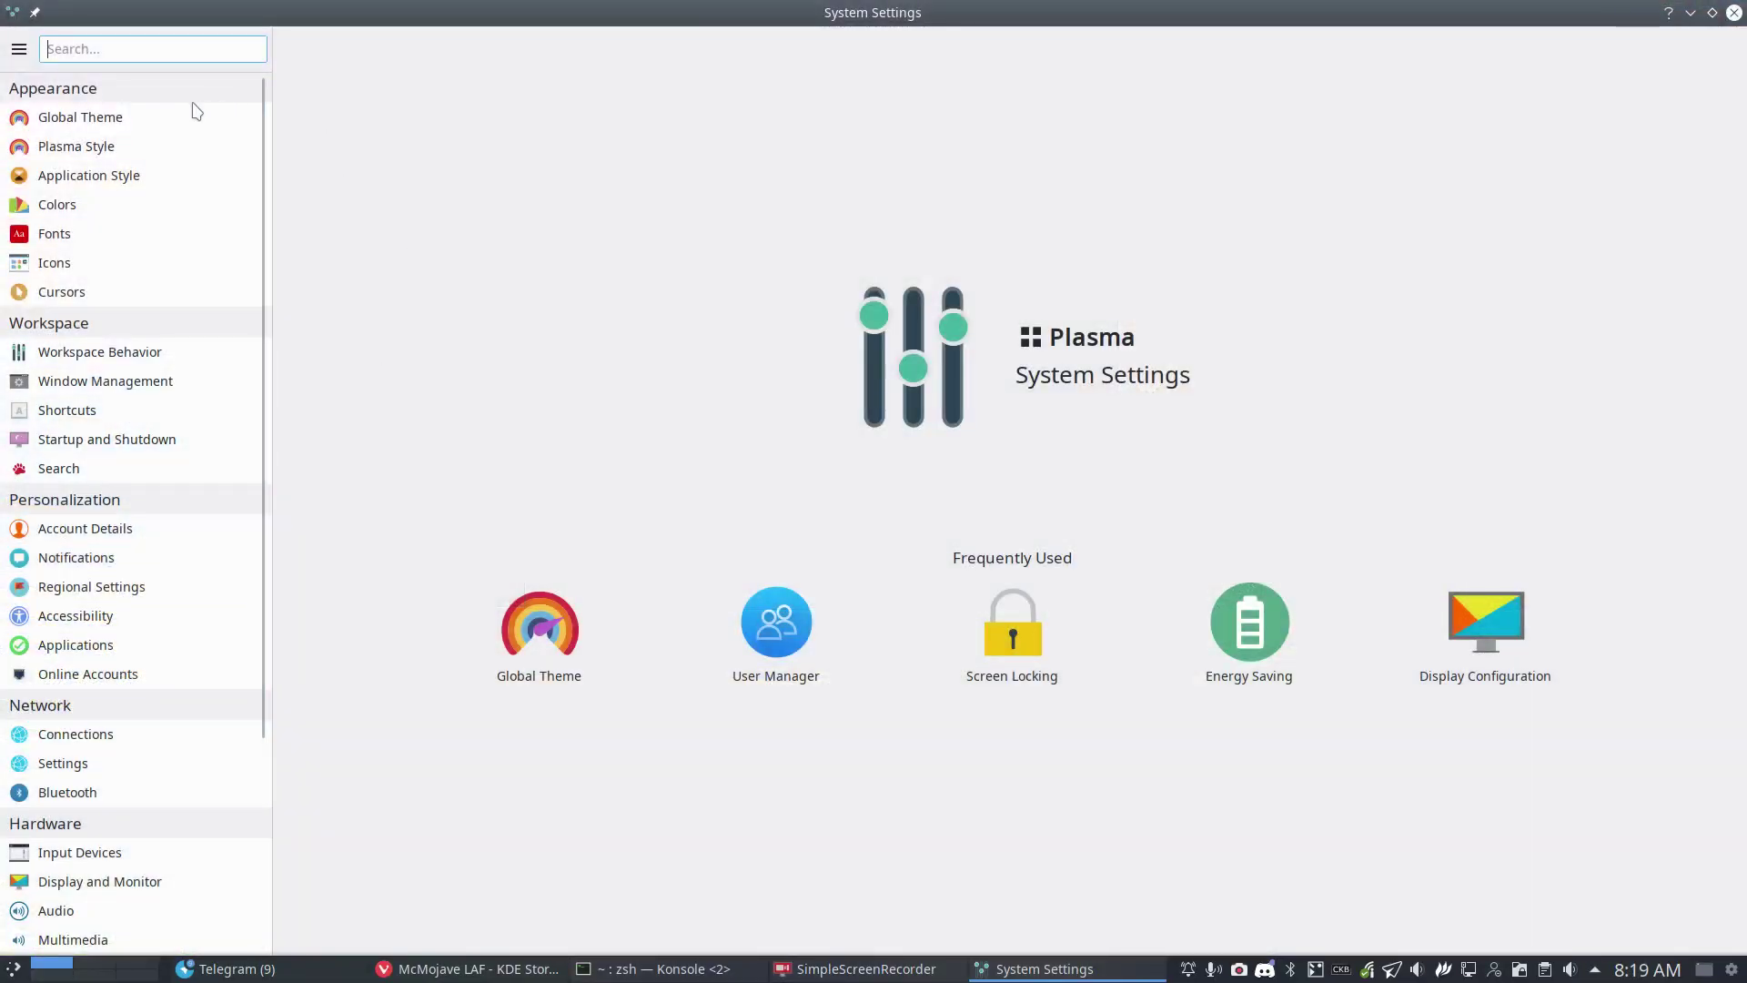
left_click(155, 117)
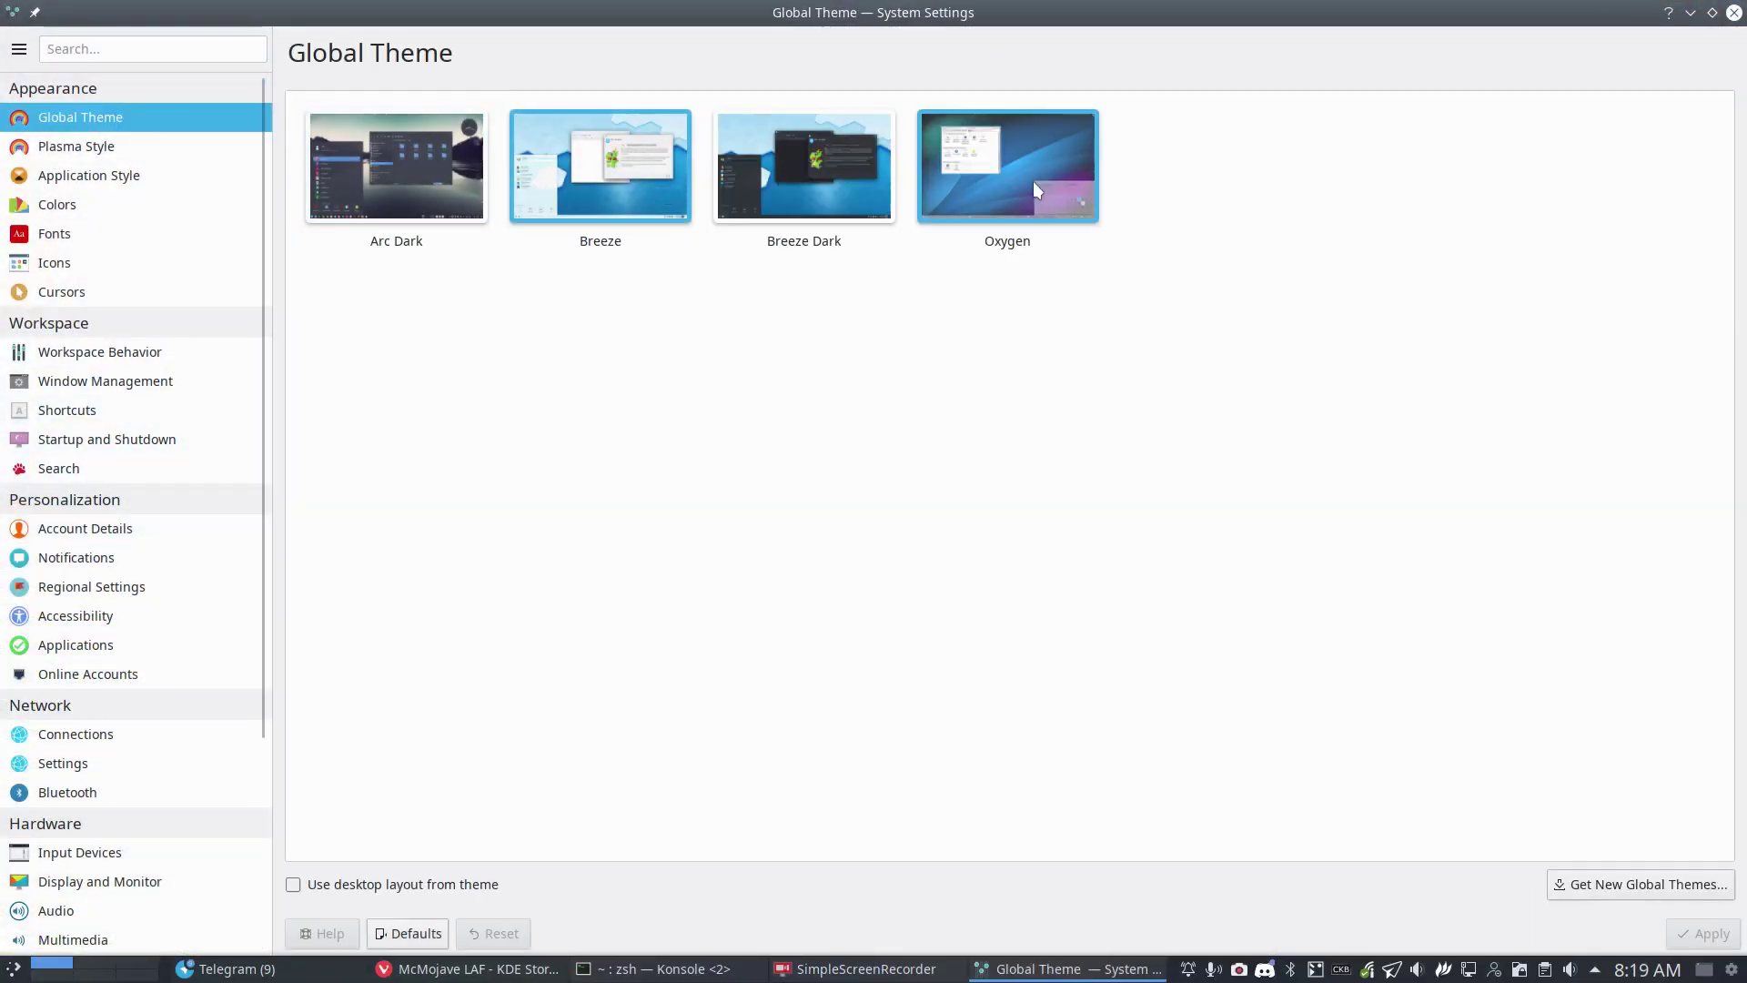
left_click(86, 145)
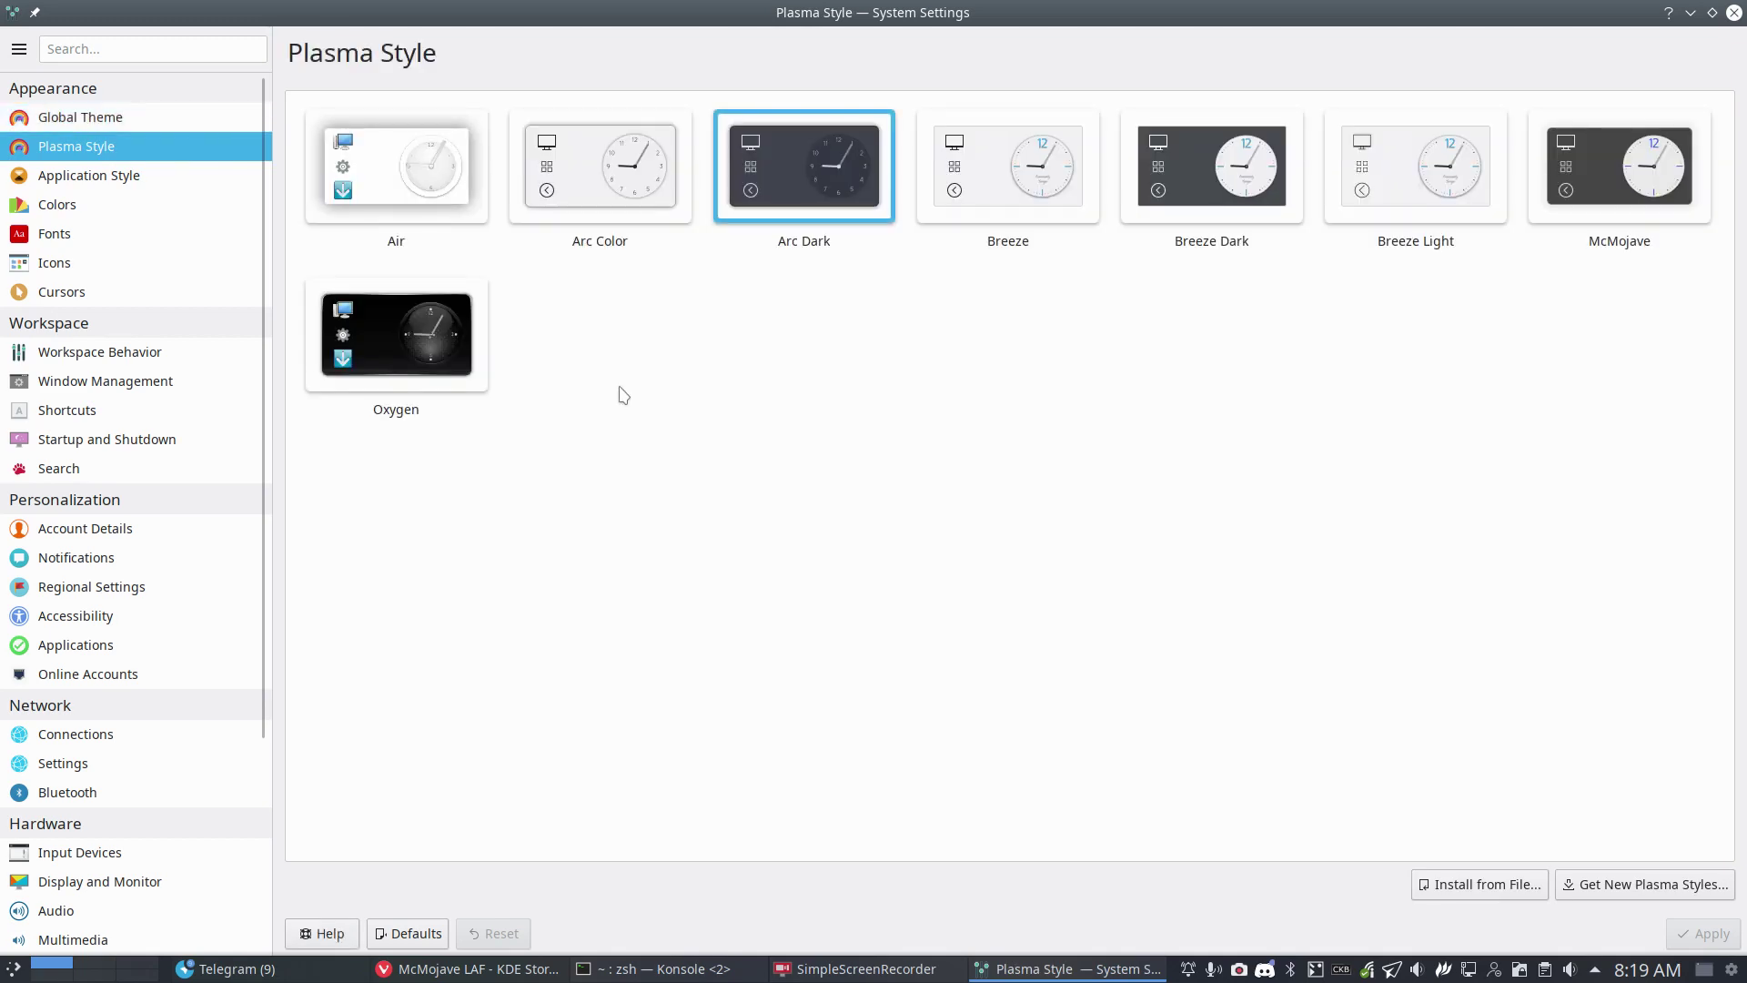
left_click(1606, 202)
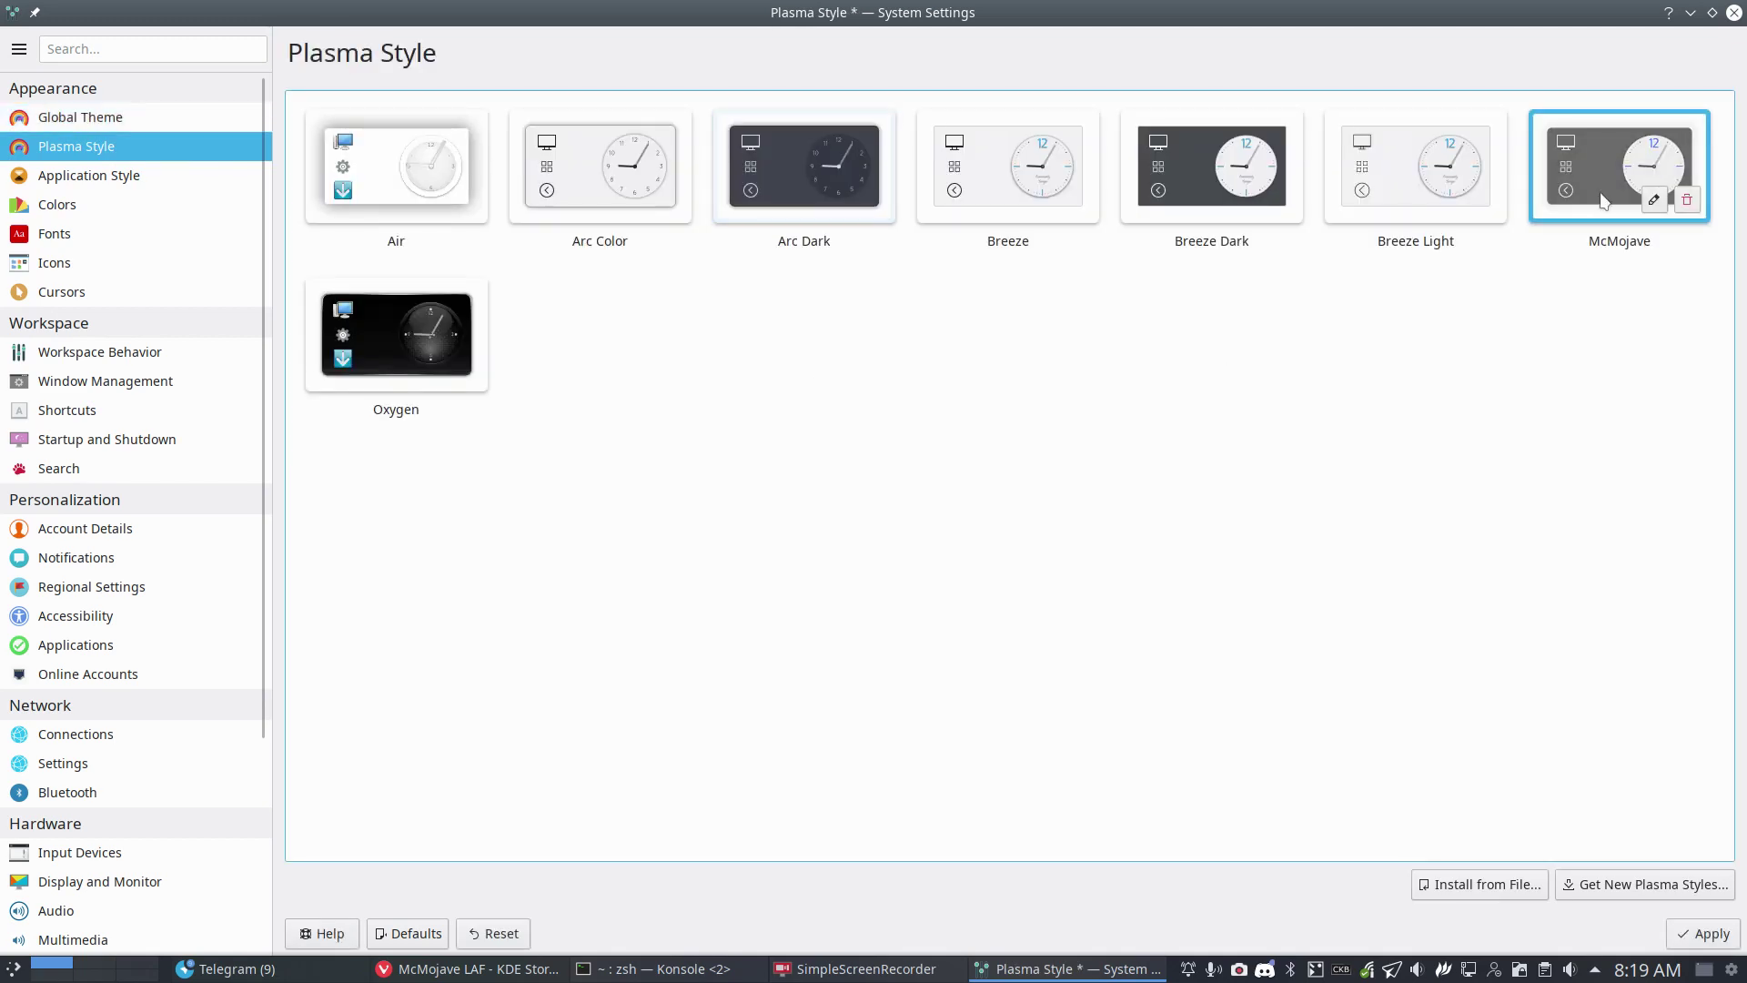
left_click(1692, 934)
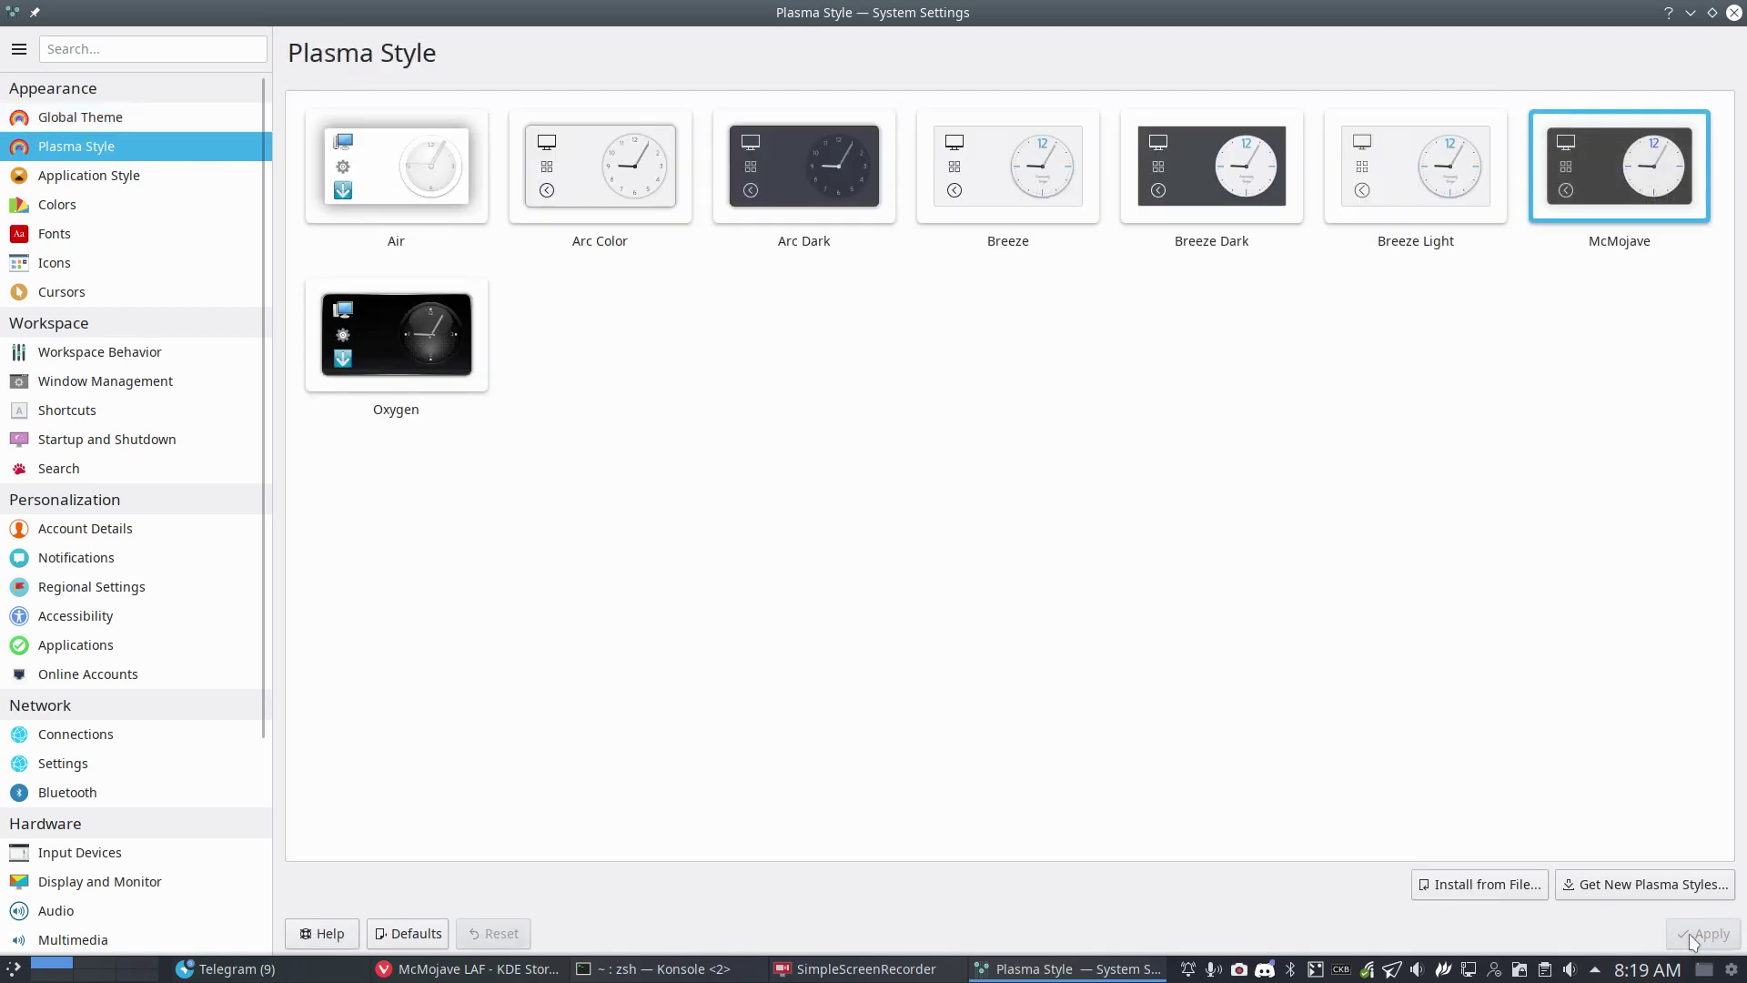
Select McMojave under Application Style > Window Decorations and apply it
left_click(116, 171)
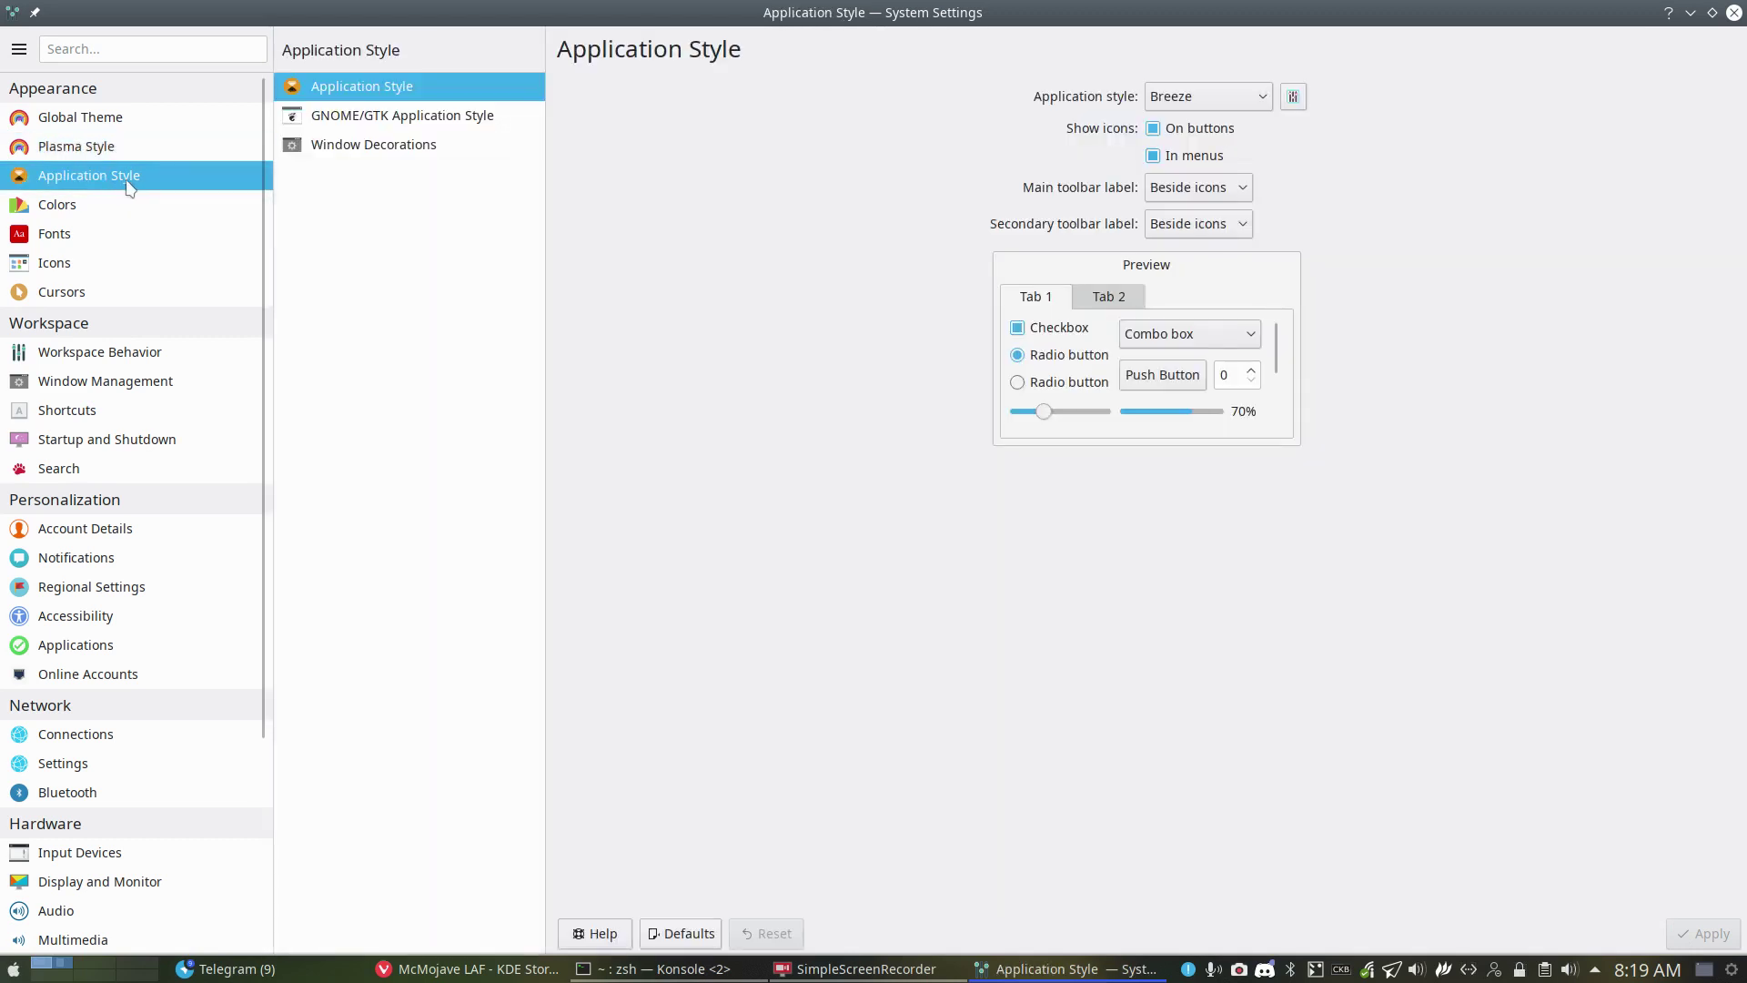
left_click(398, 124)
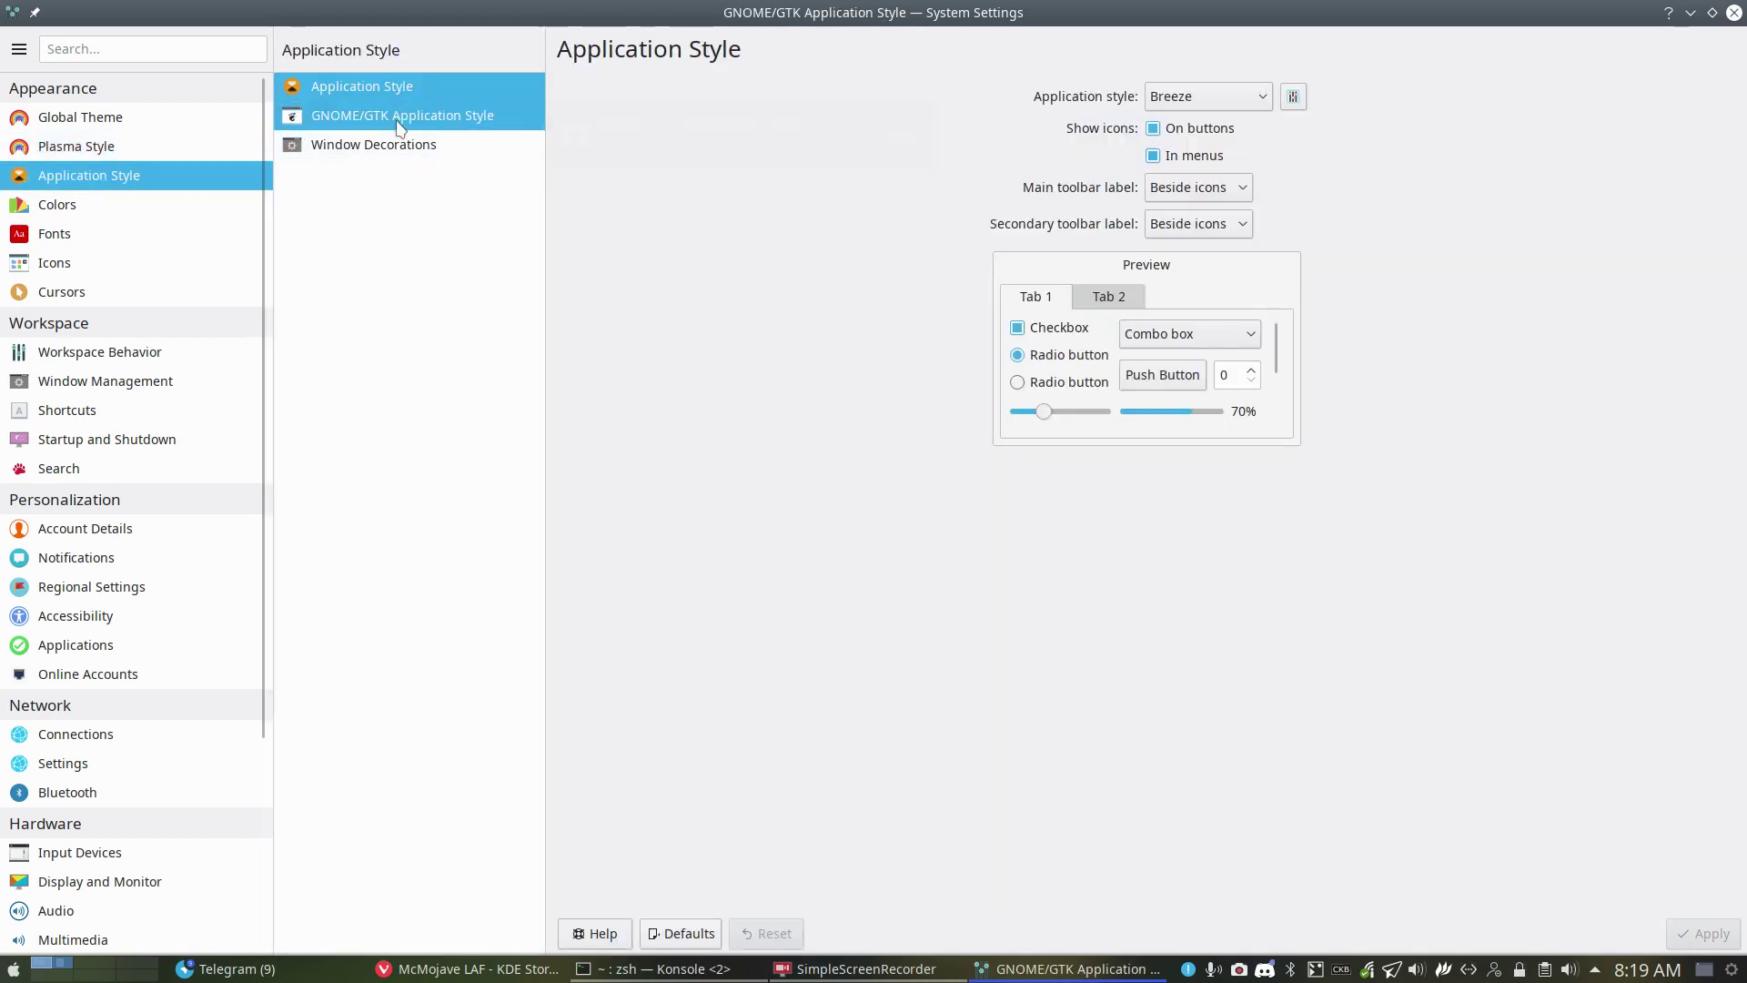
left_click(393, 150)
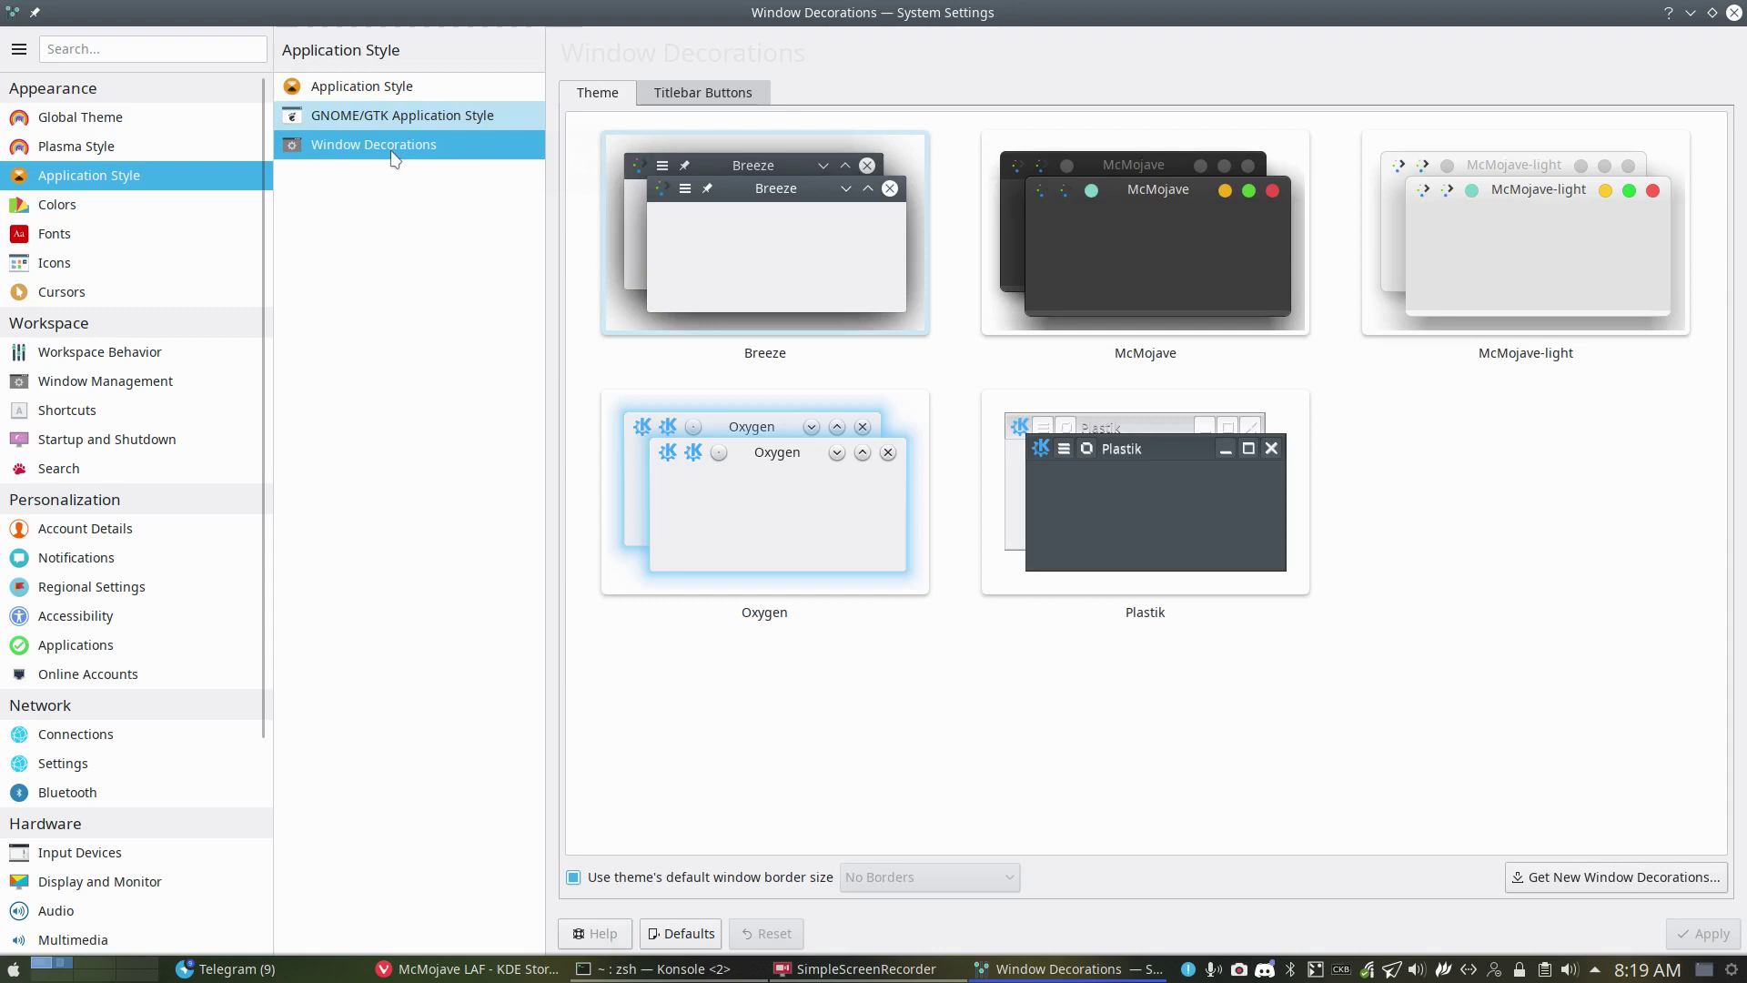
left_click(1077, 250)
left_click(1716, 943)
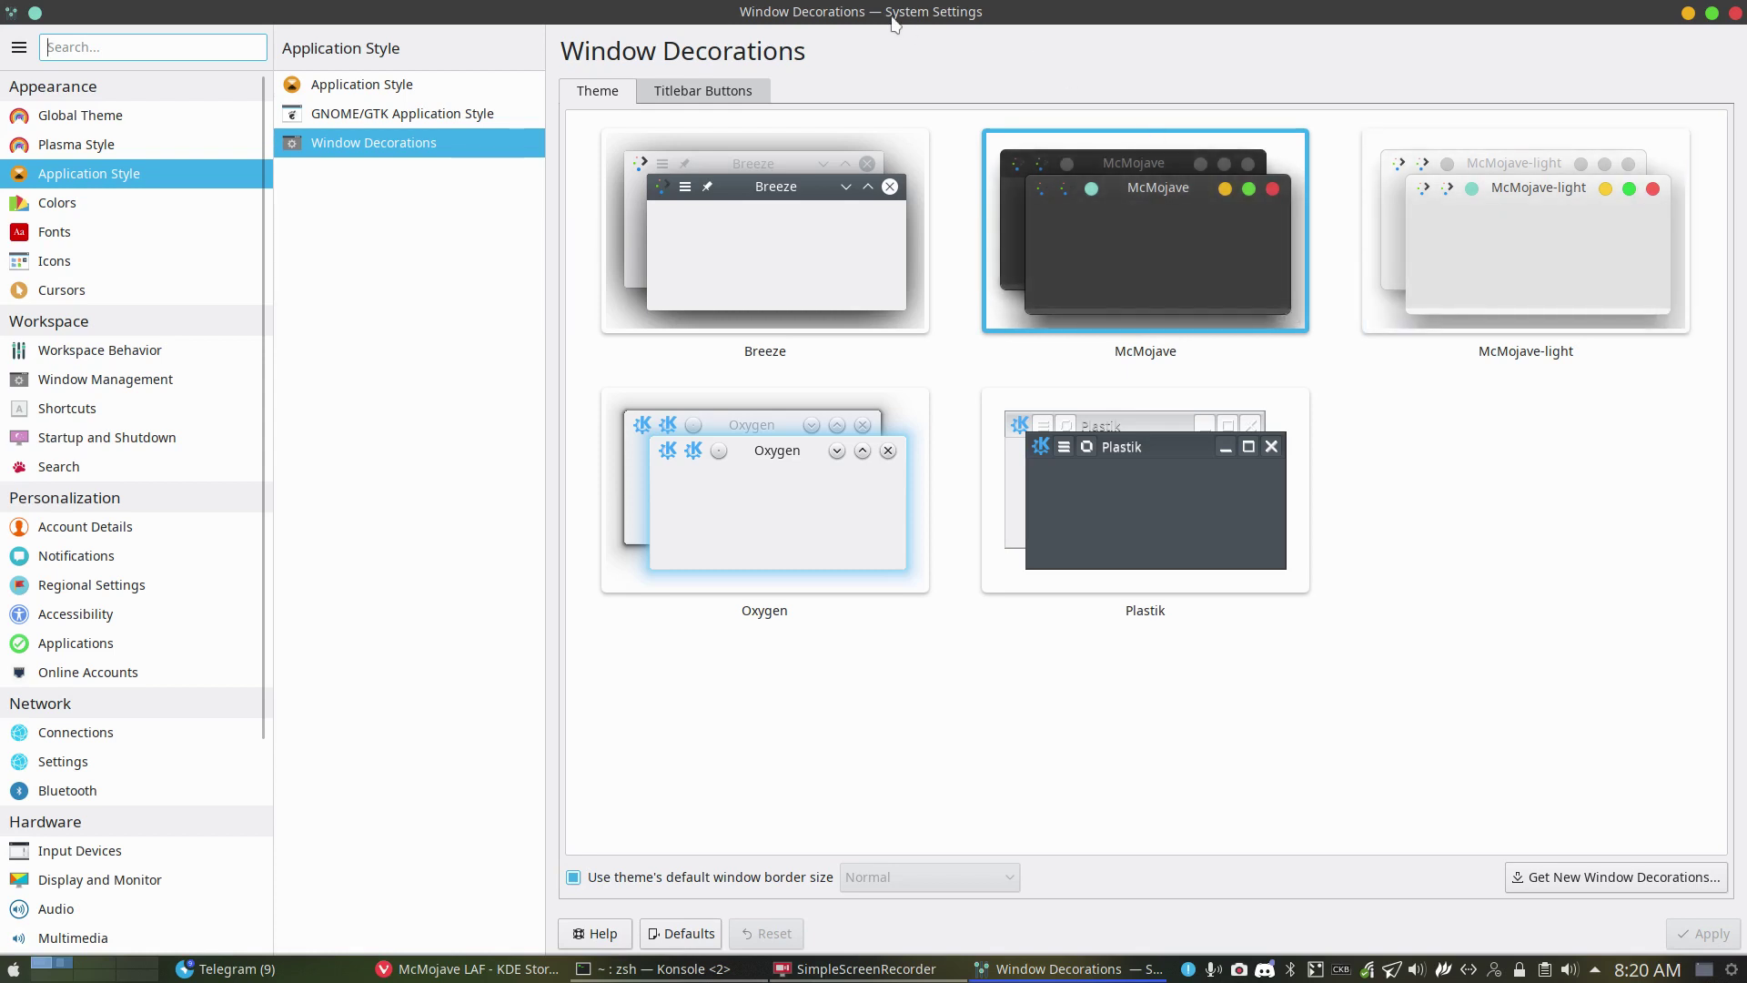
left_click(211, 204)
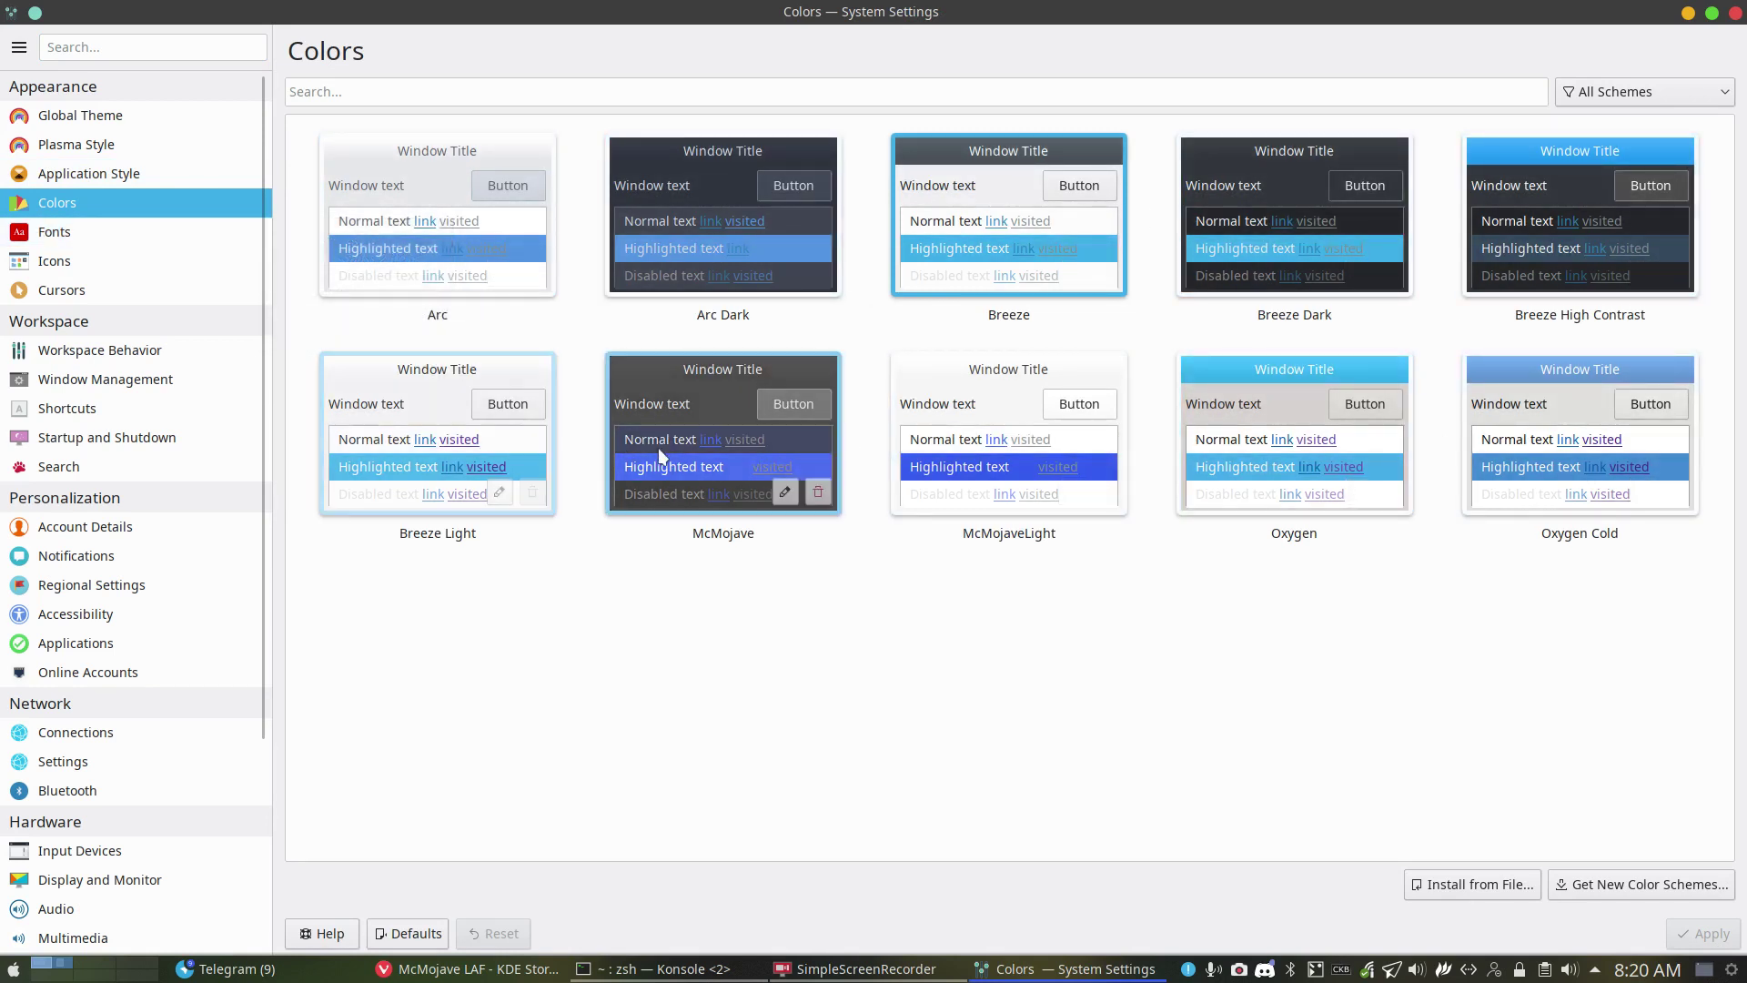
Apply the McMojave colour scheme, then move through Fonts to the Icons page
left_click(718, 436)
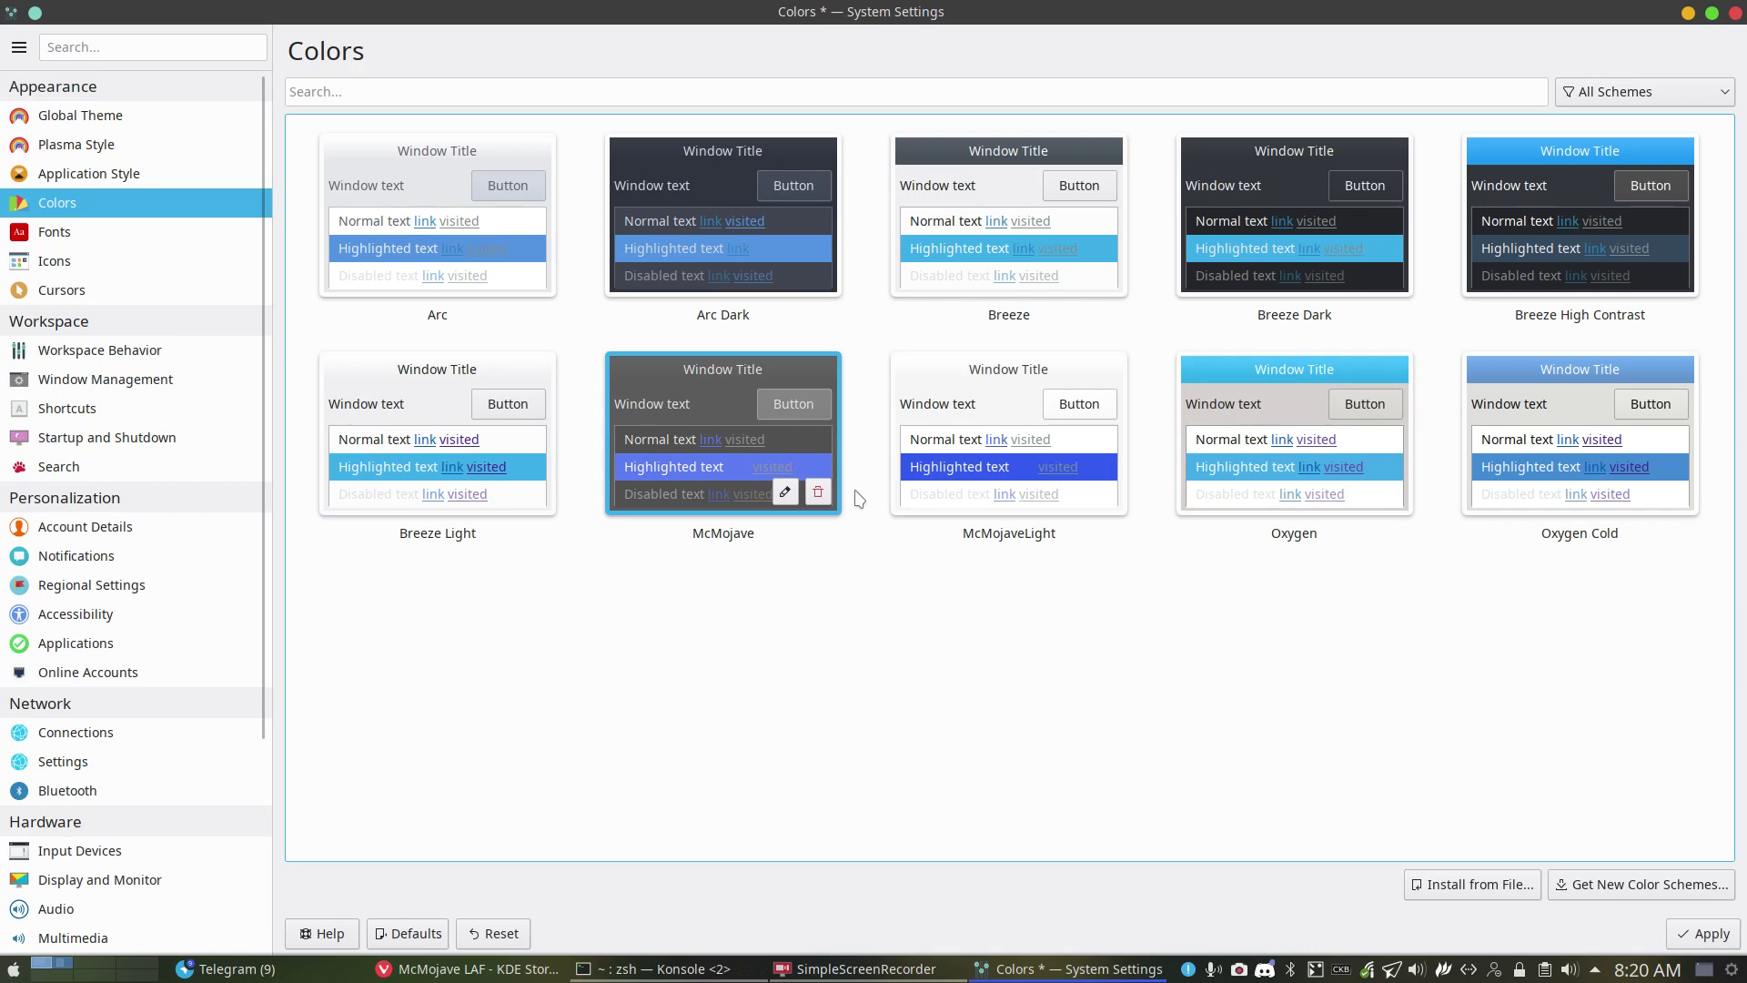
left_click(1679, 938)
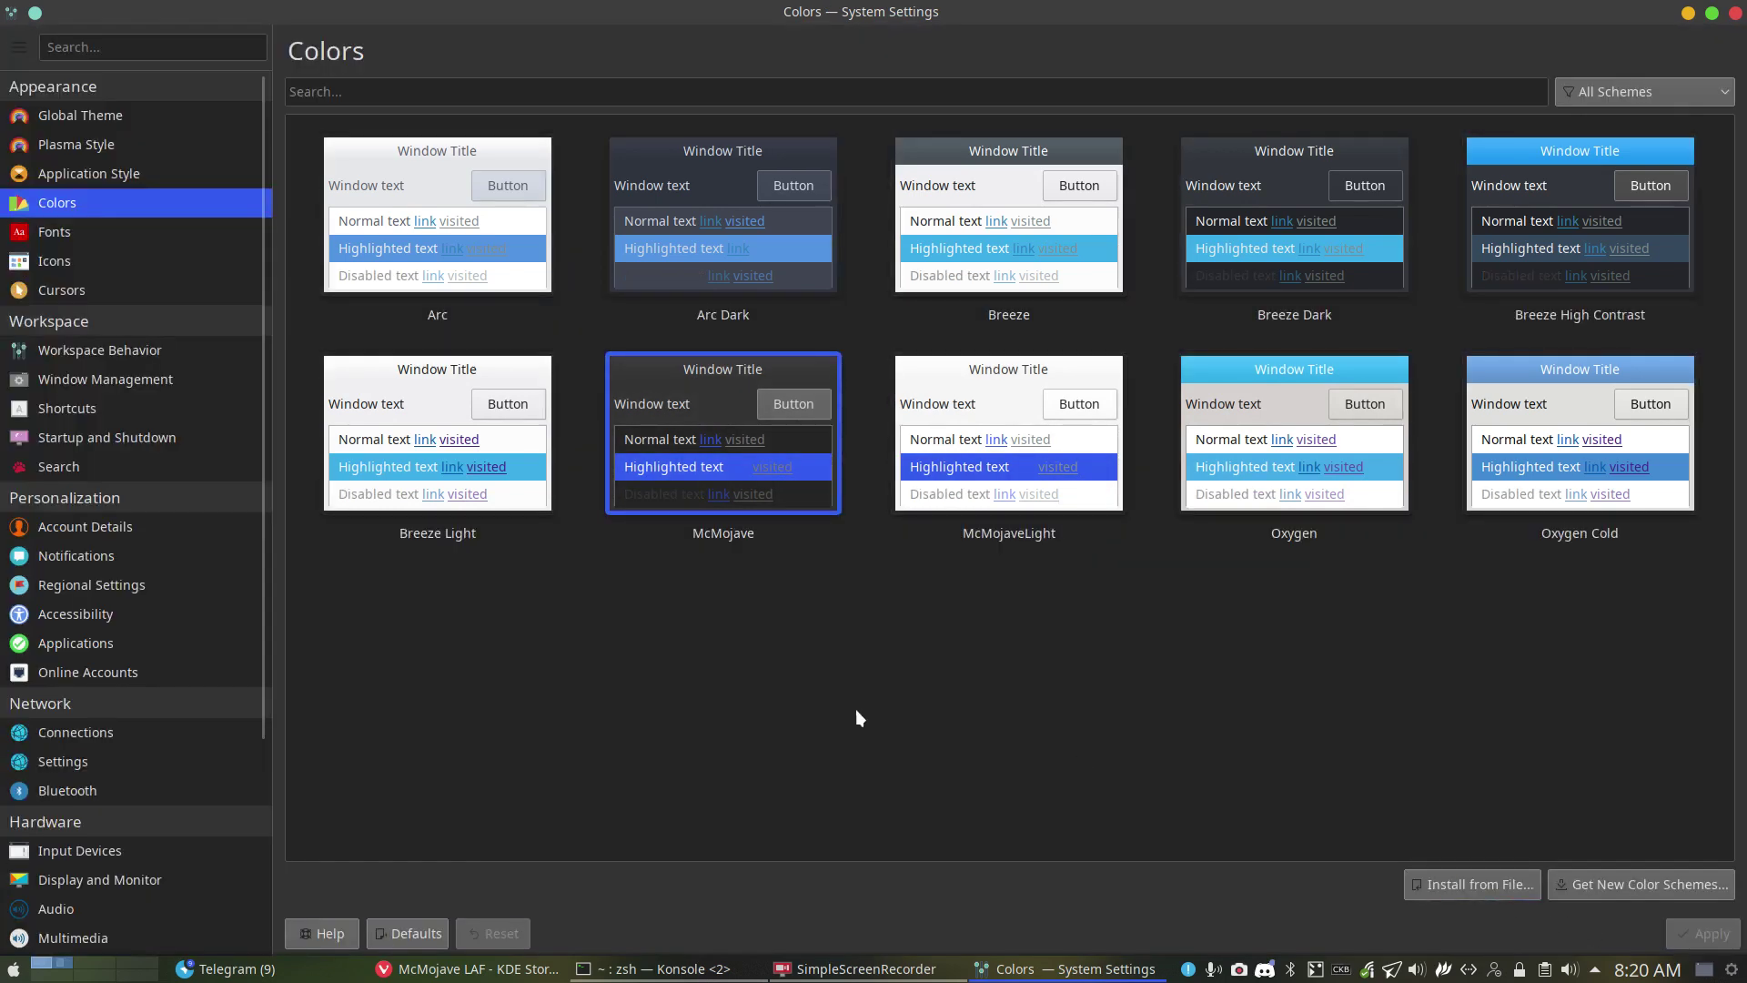
left_click(100, 231)
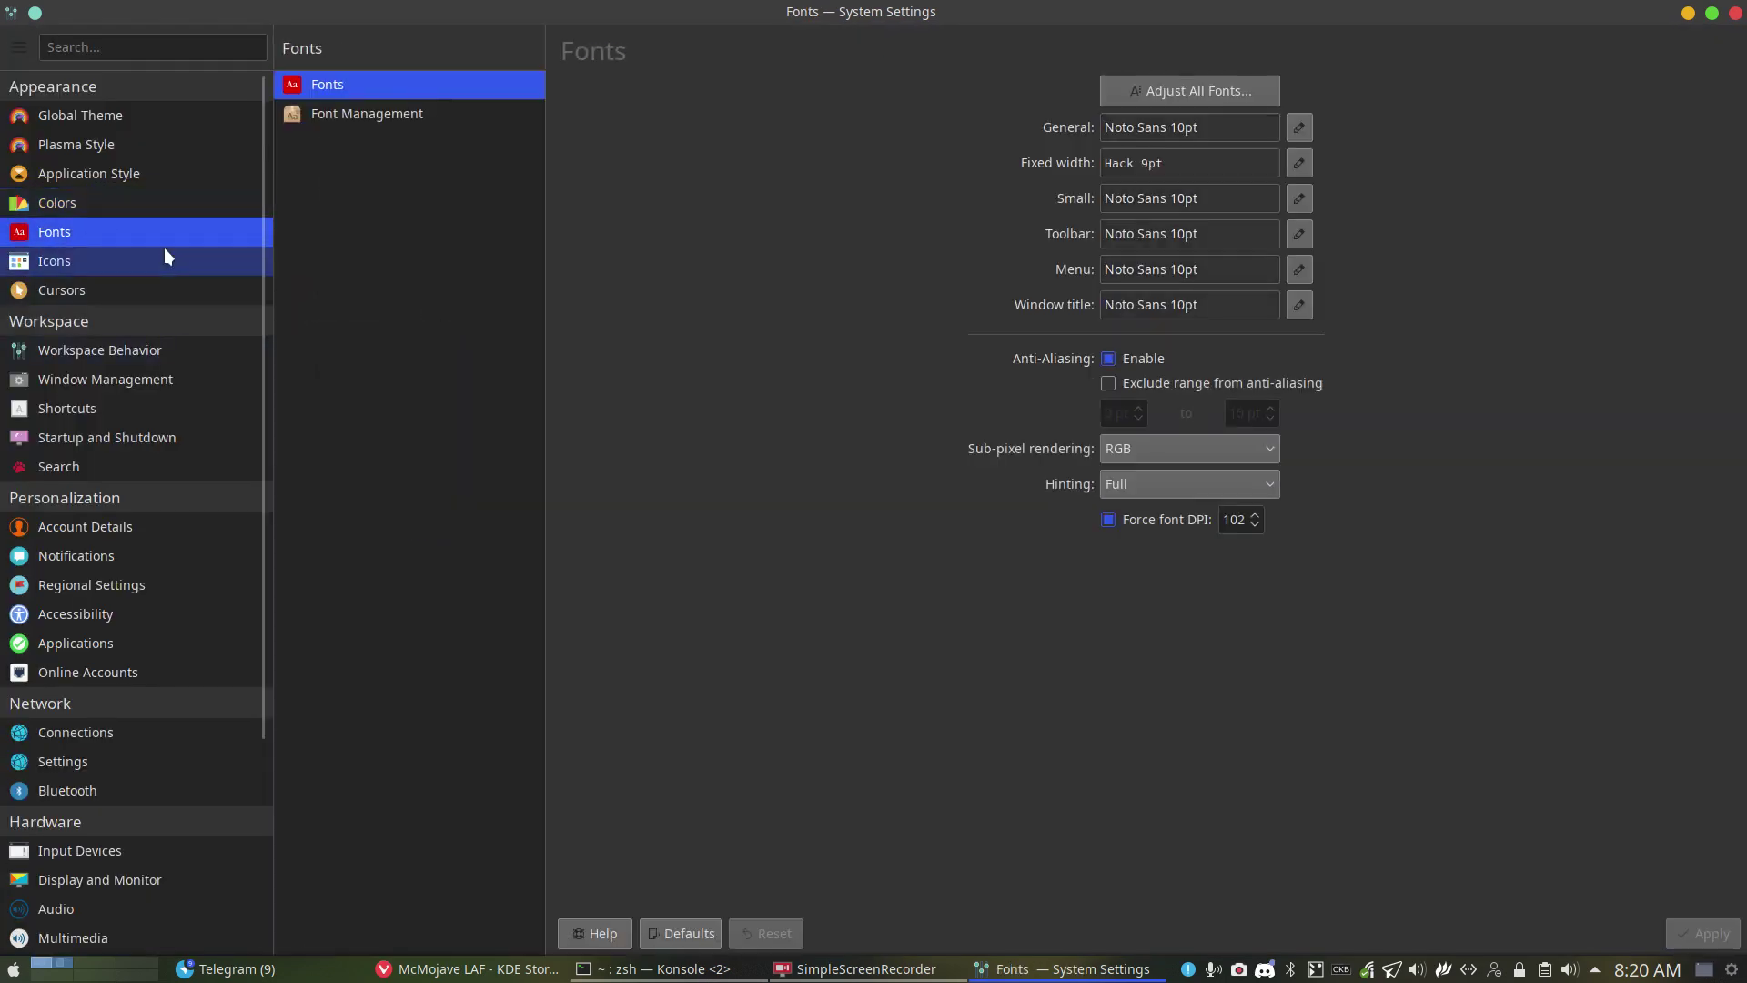
left_click(102, 262)
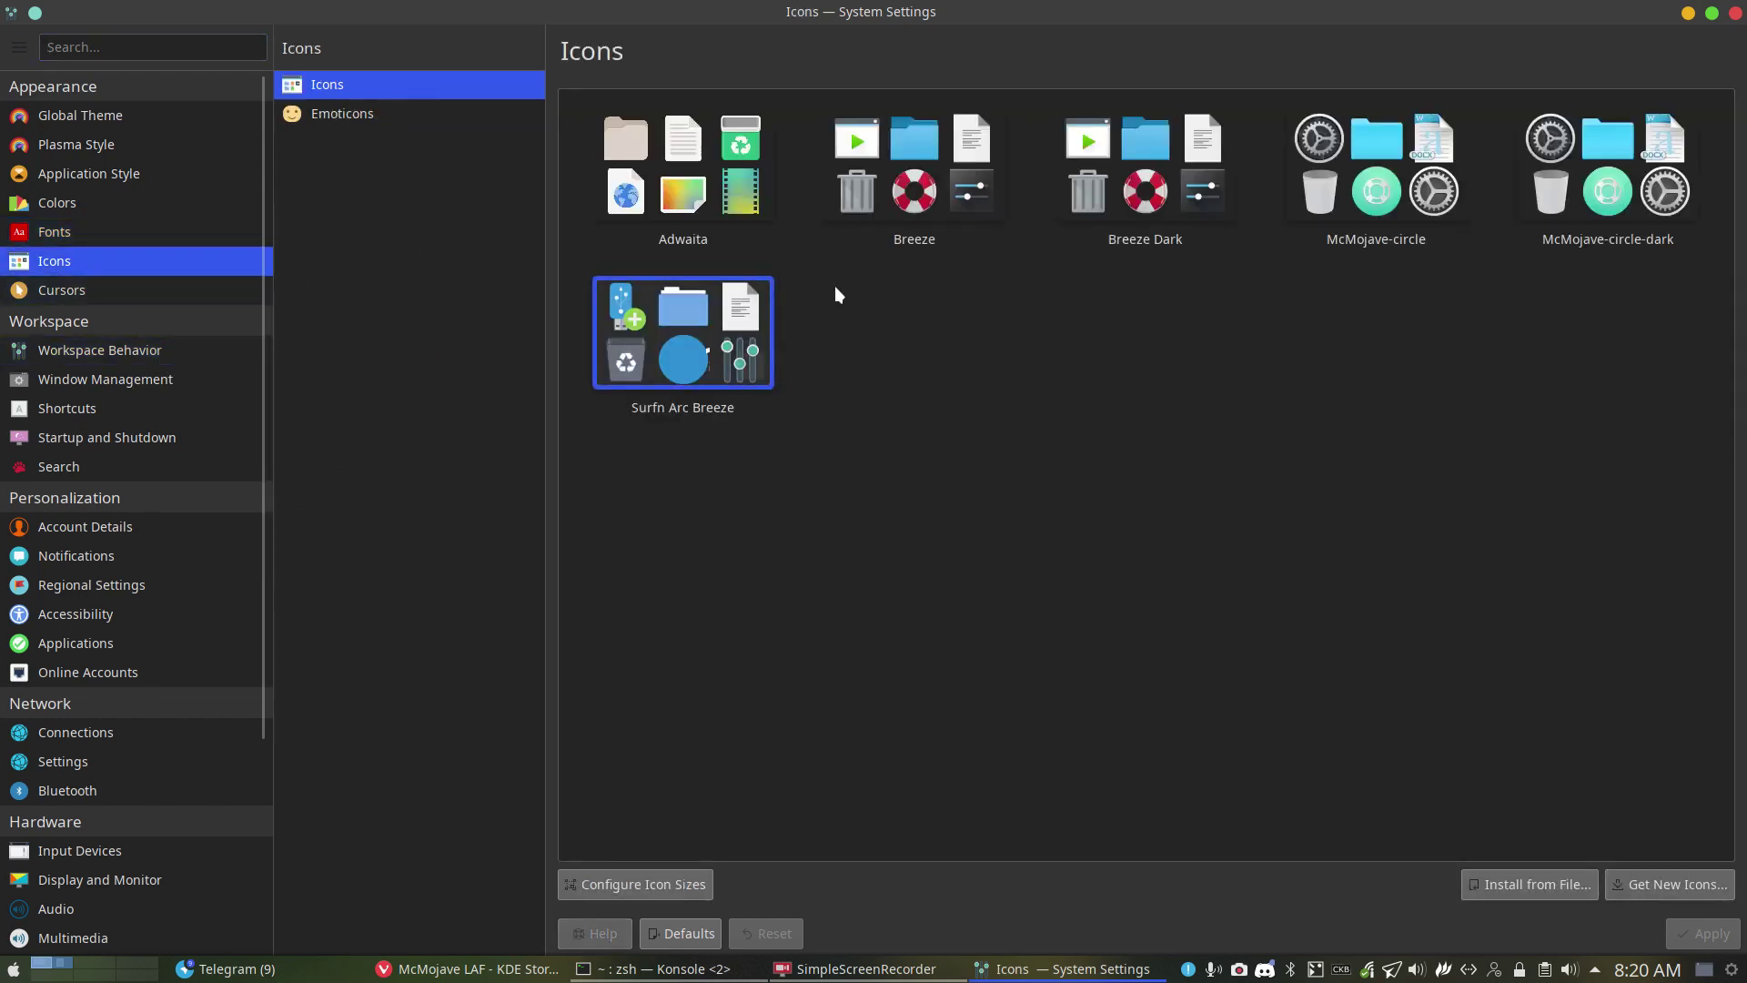
Apply McMojave-circle-dark as both the icon theme and the cursor theme
left_click(1576, 193)
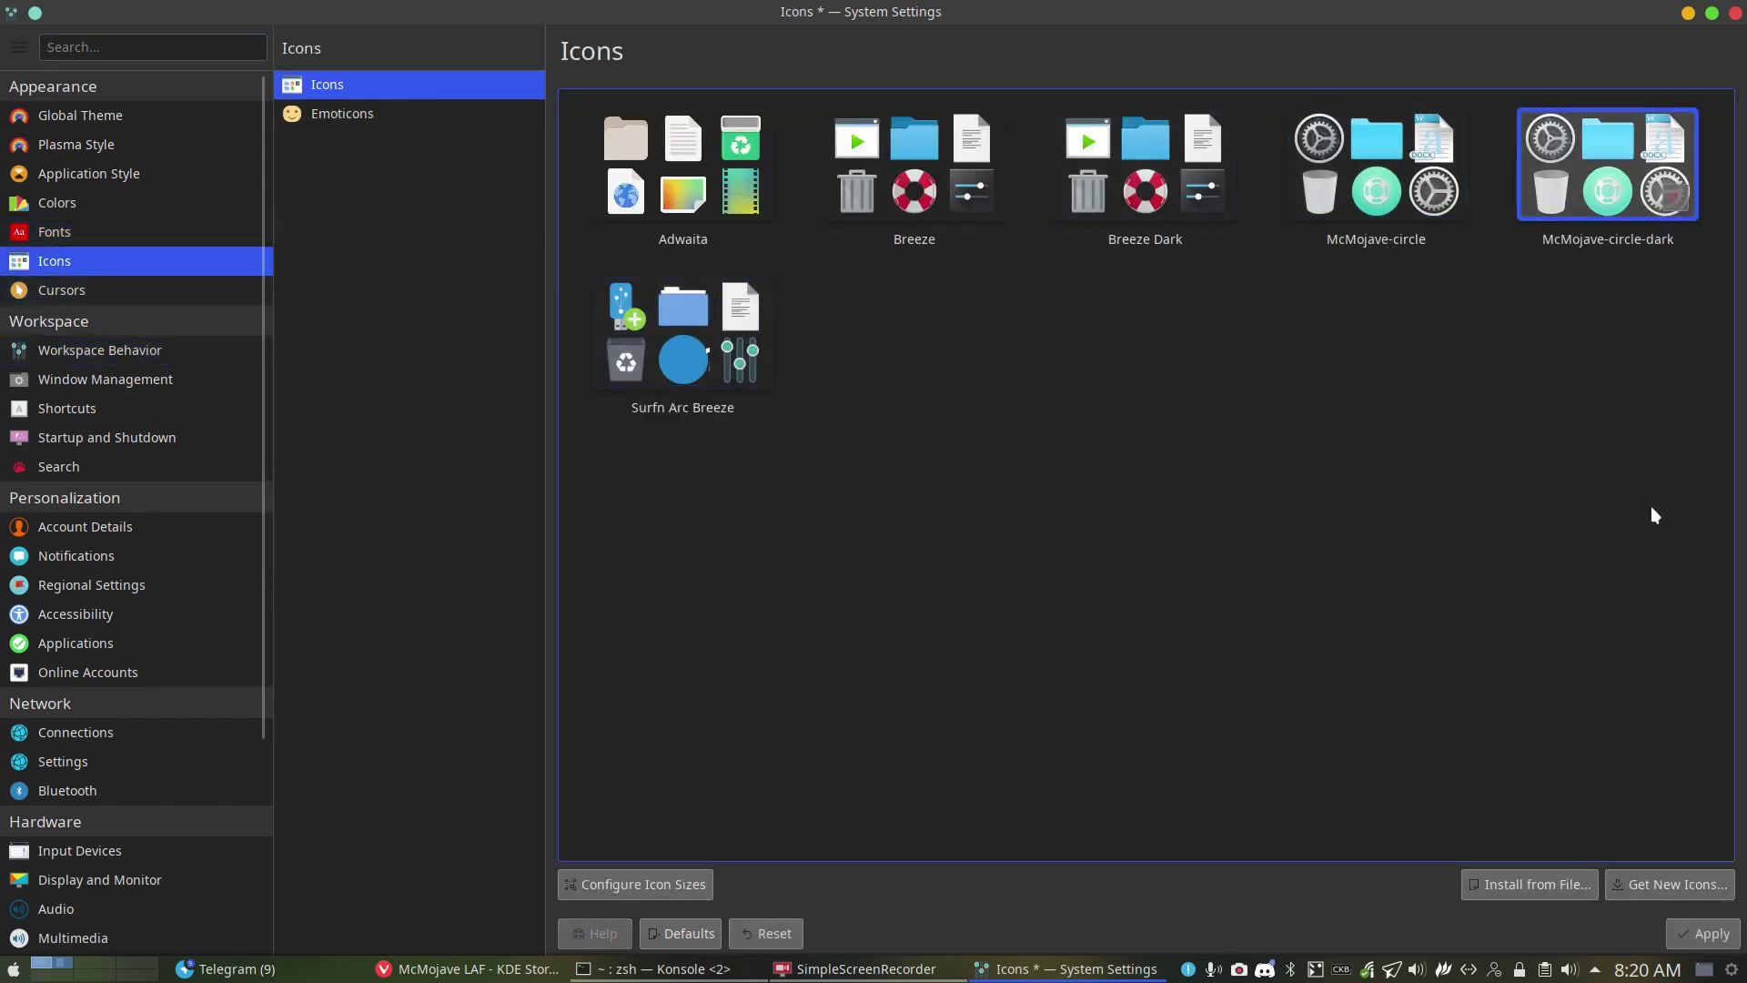
left_click(1708, 937)
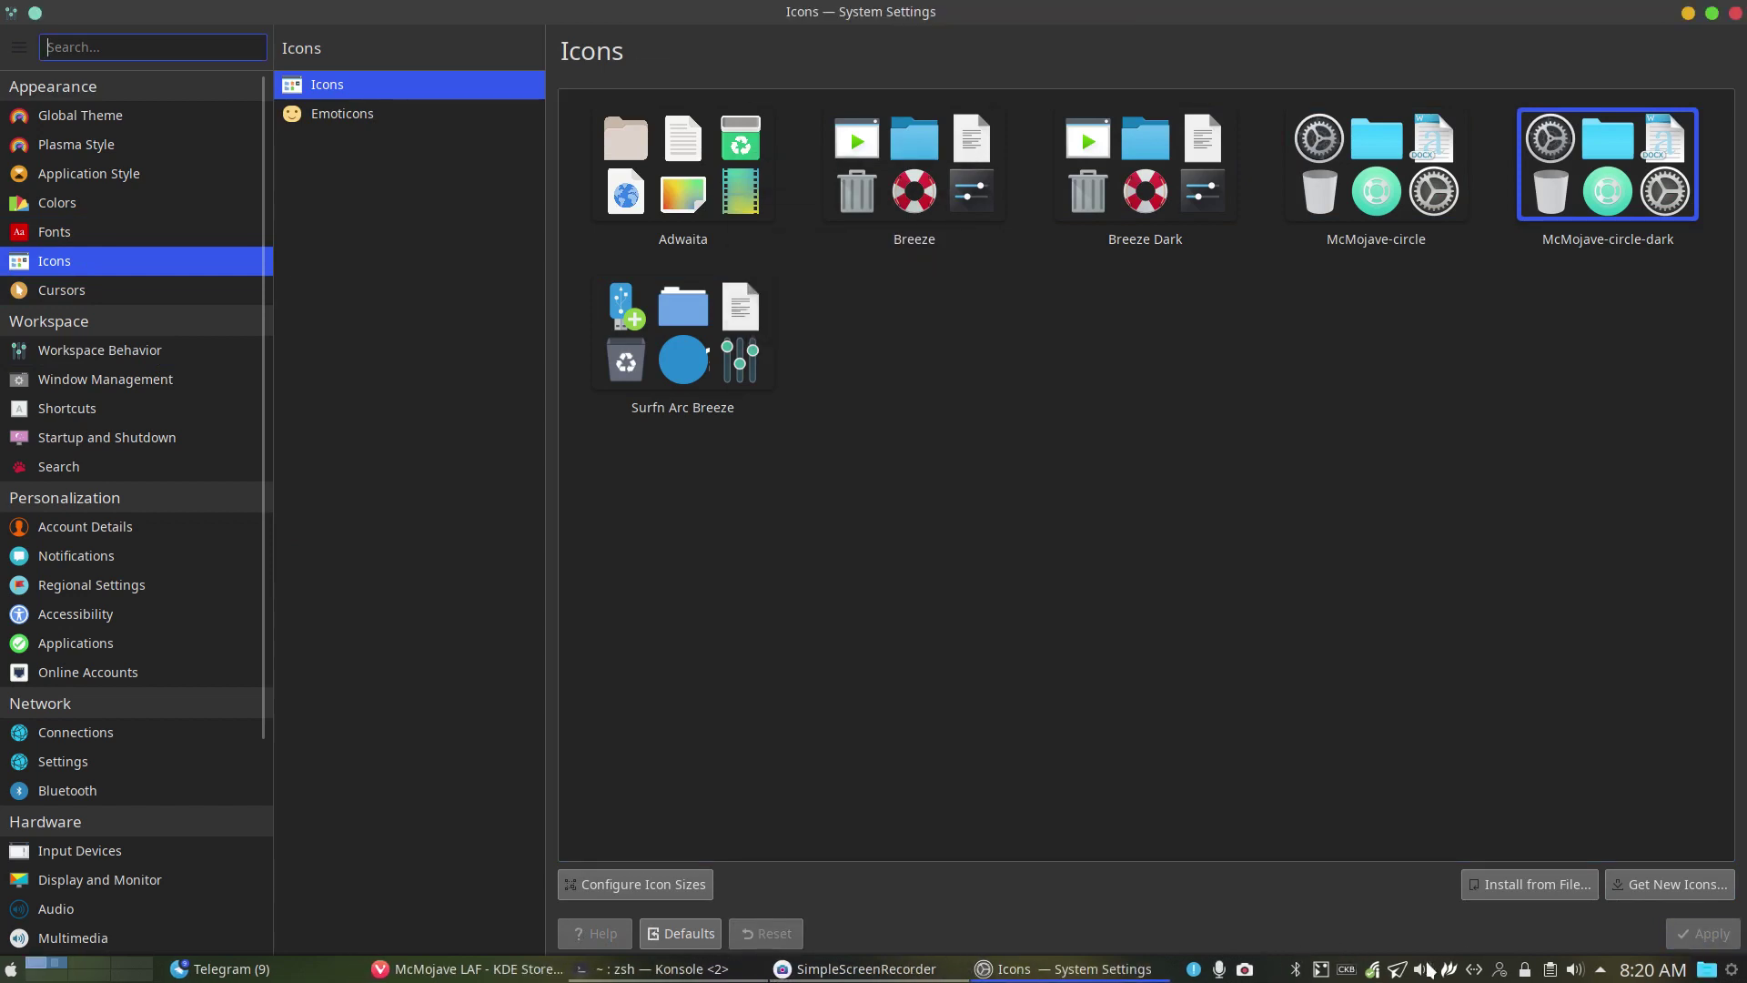
left_click(80, 300)
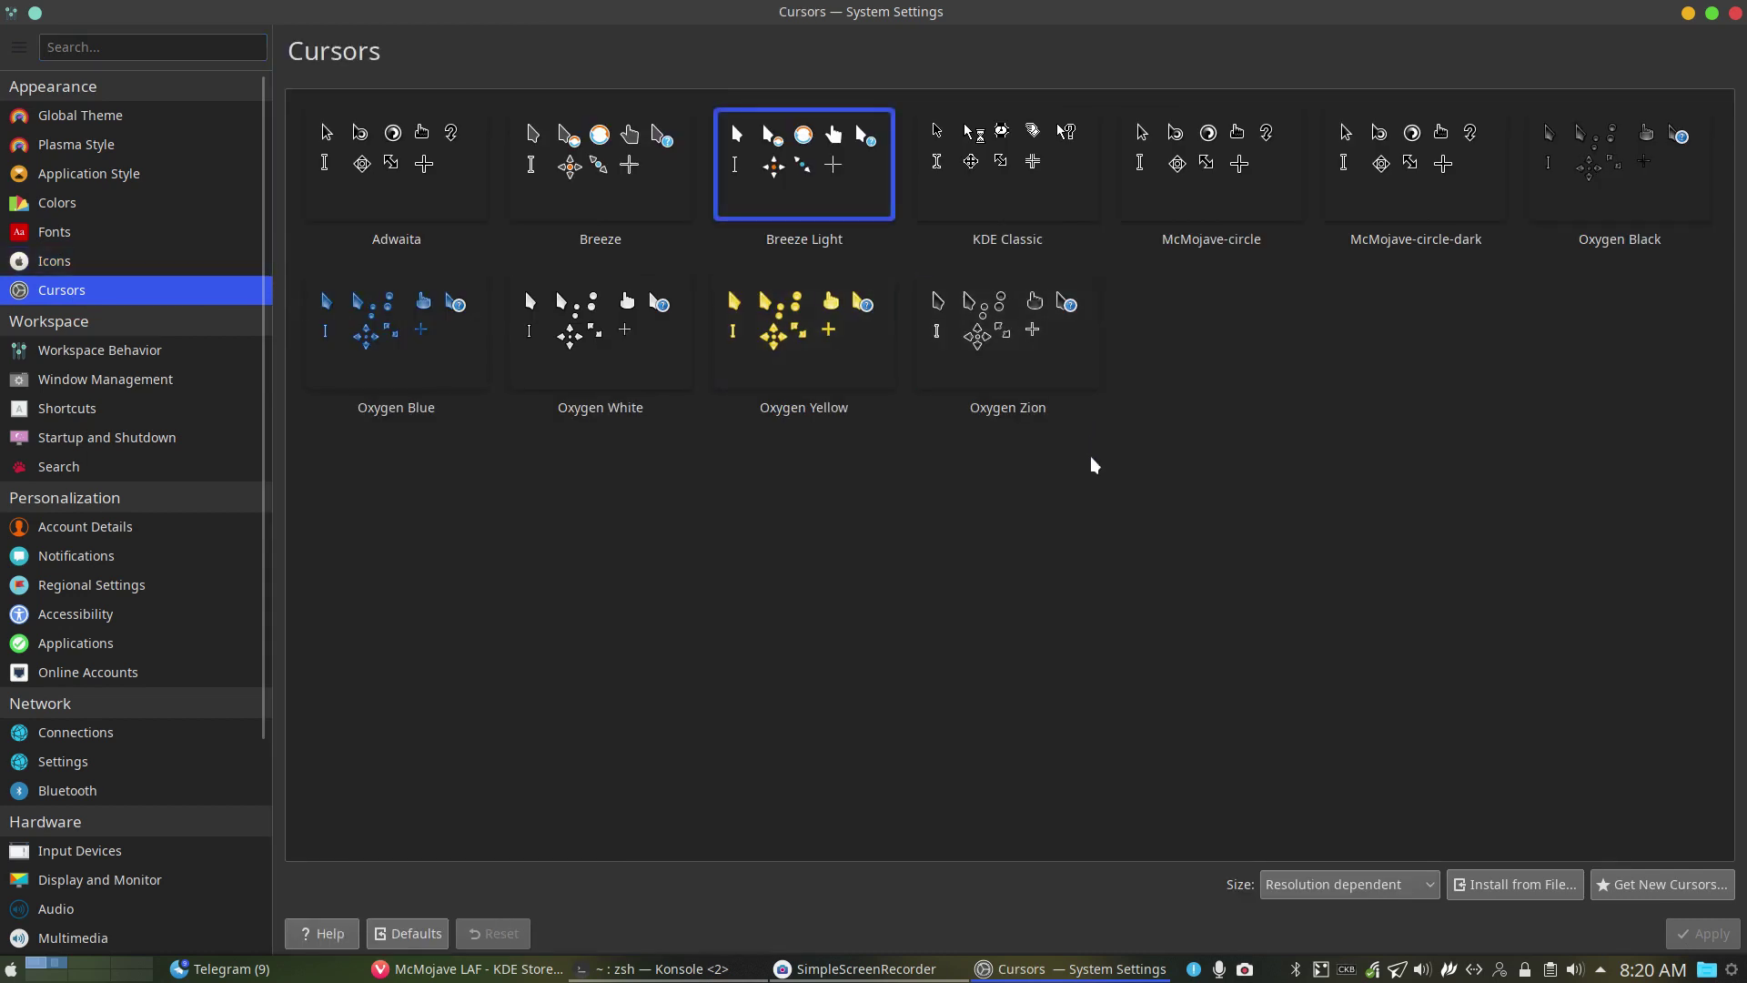
left_click(1383, 167)
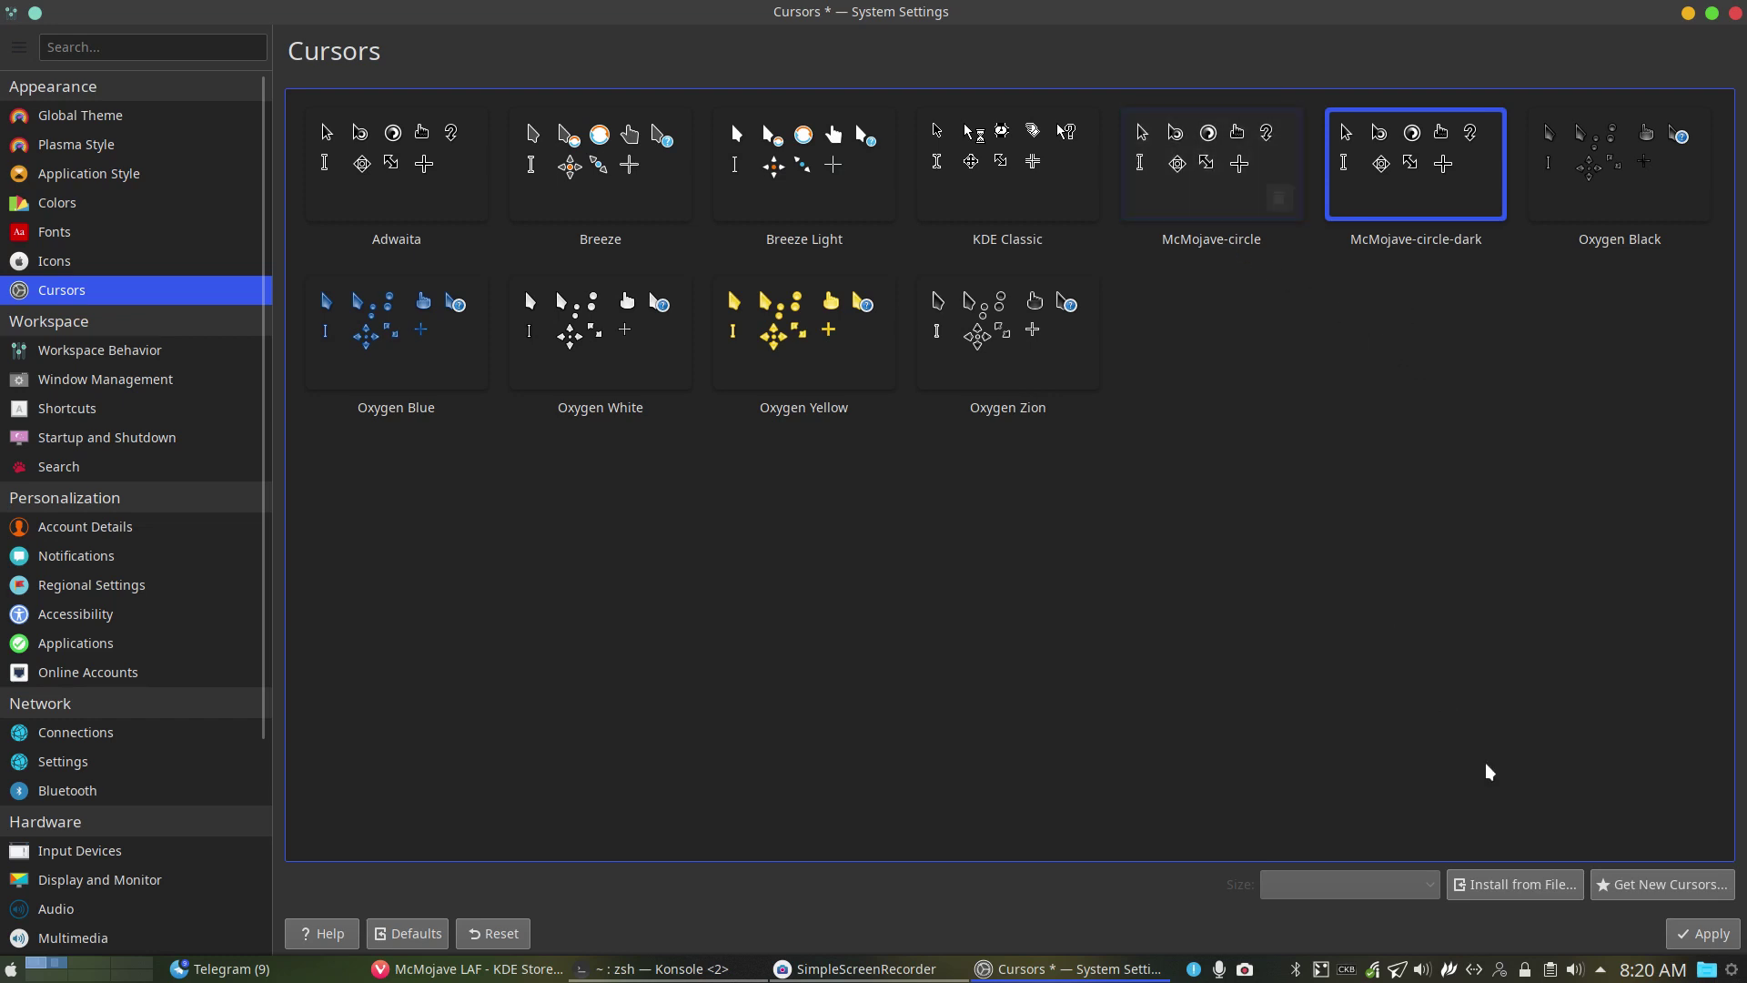
left_click(1693, 937)
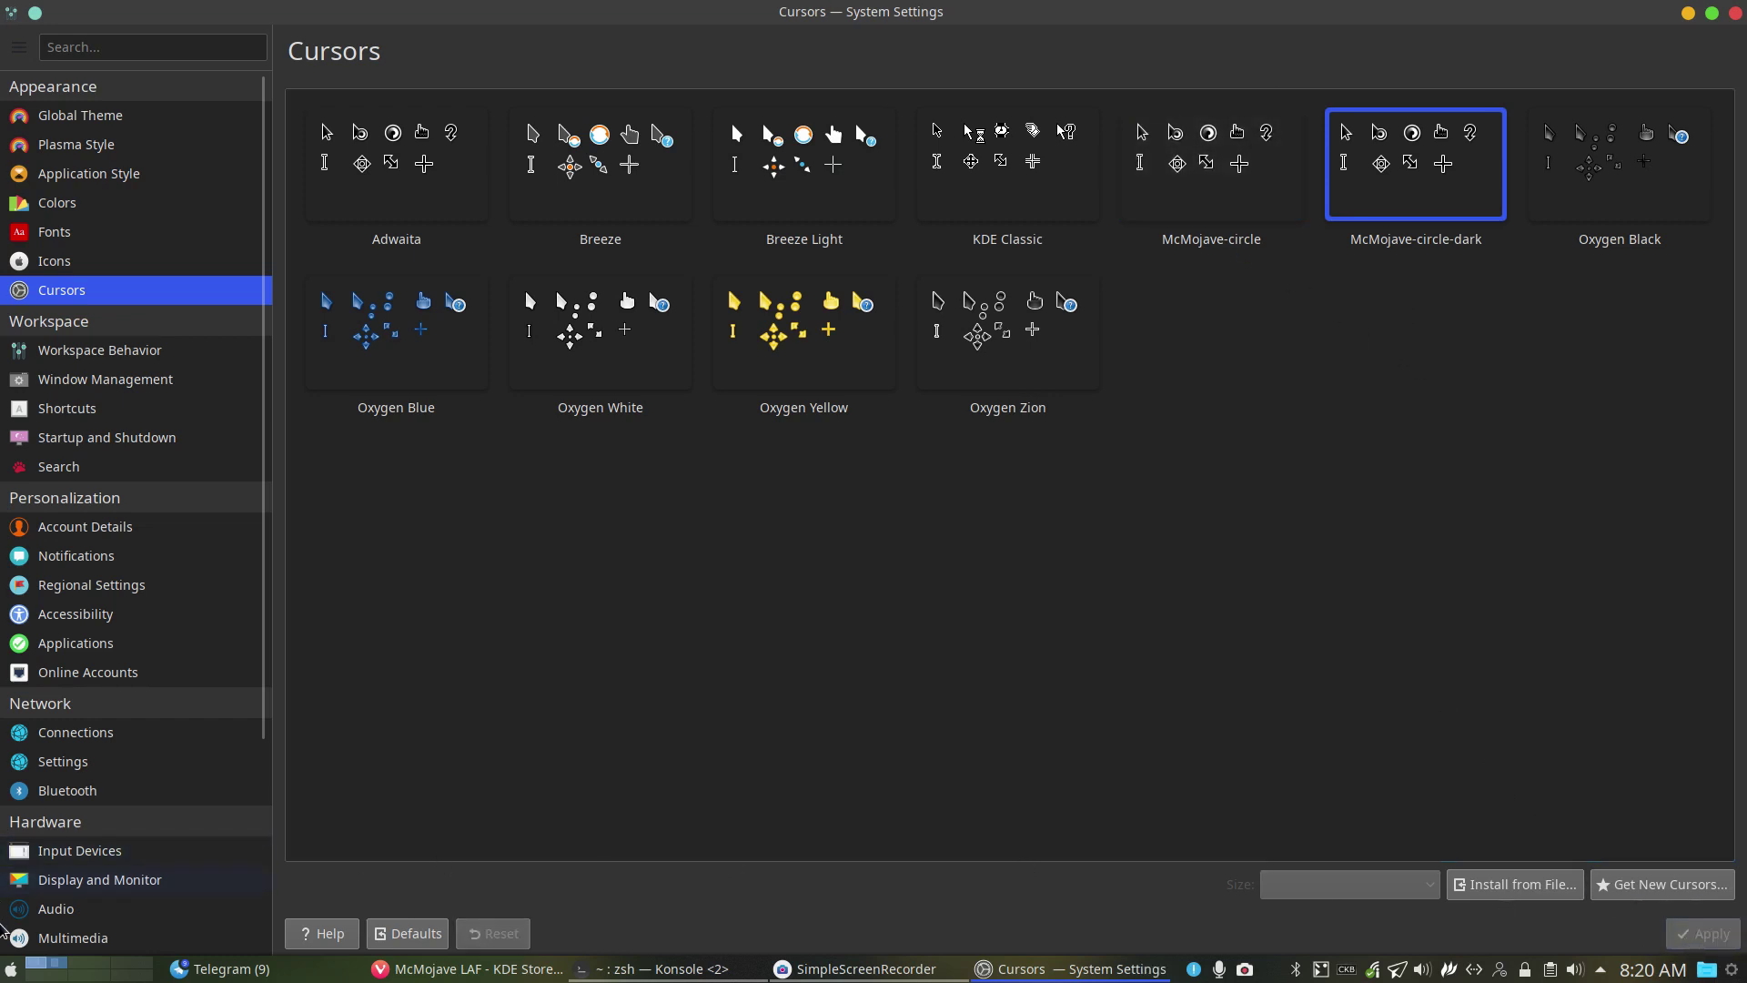
left_click(11, 969)
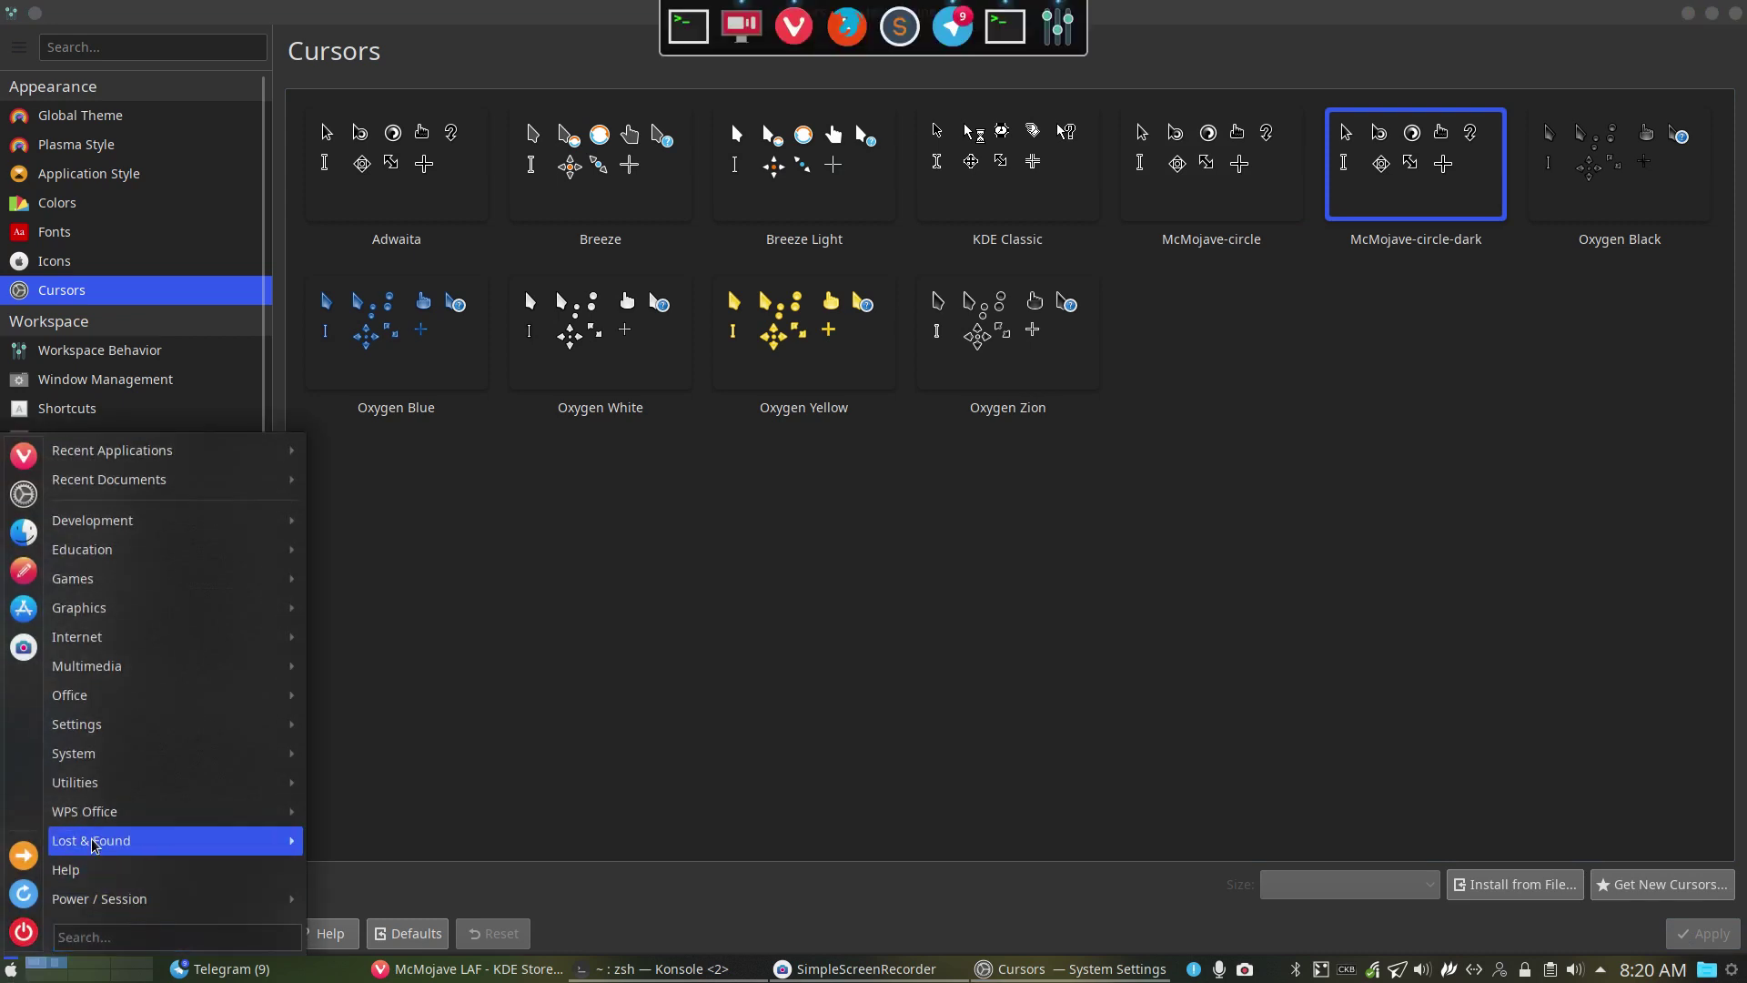
mouse_move(70, 674)
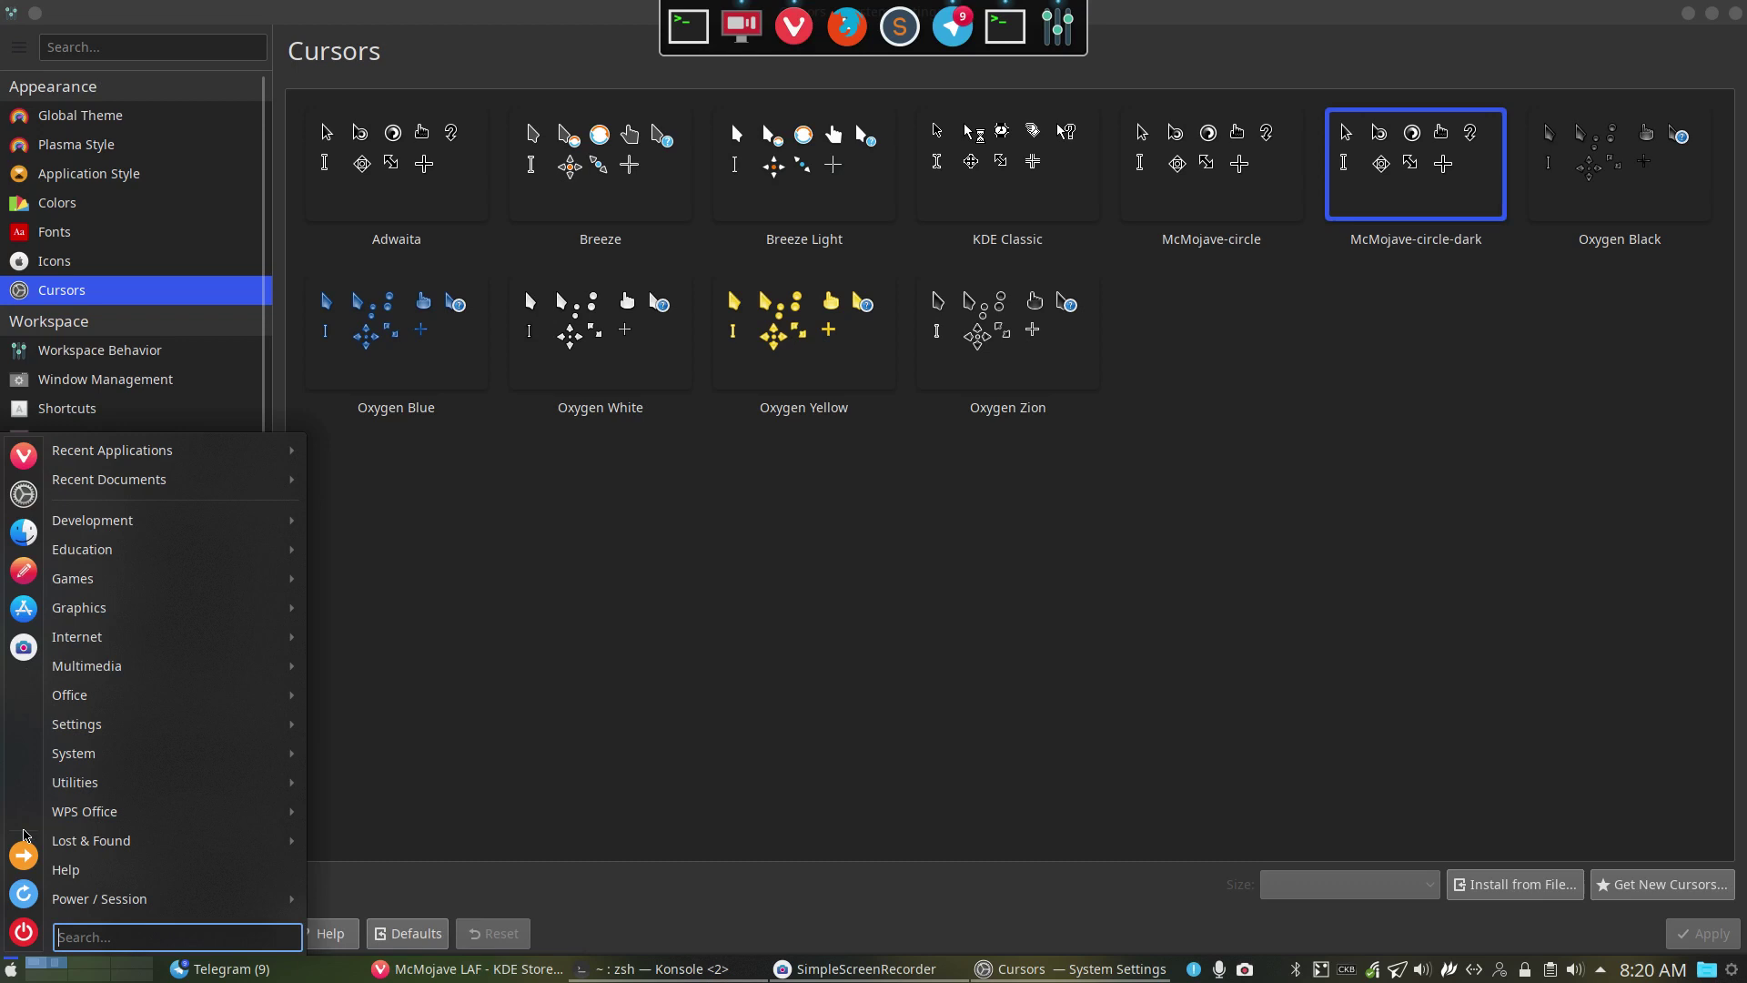
mouse_move(100, 532)
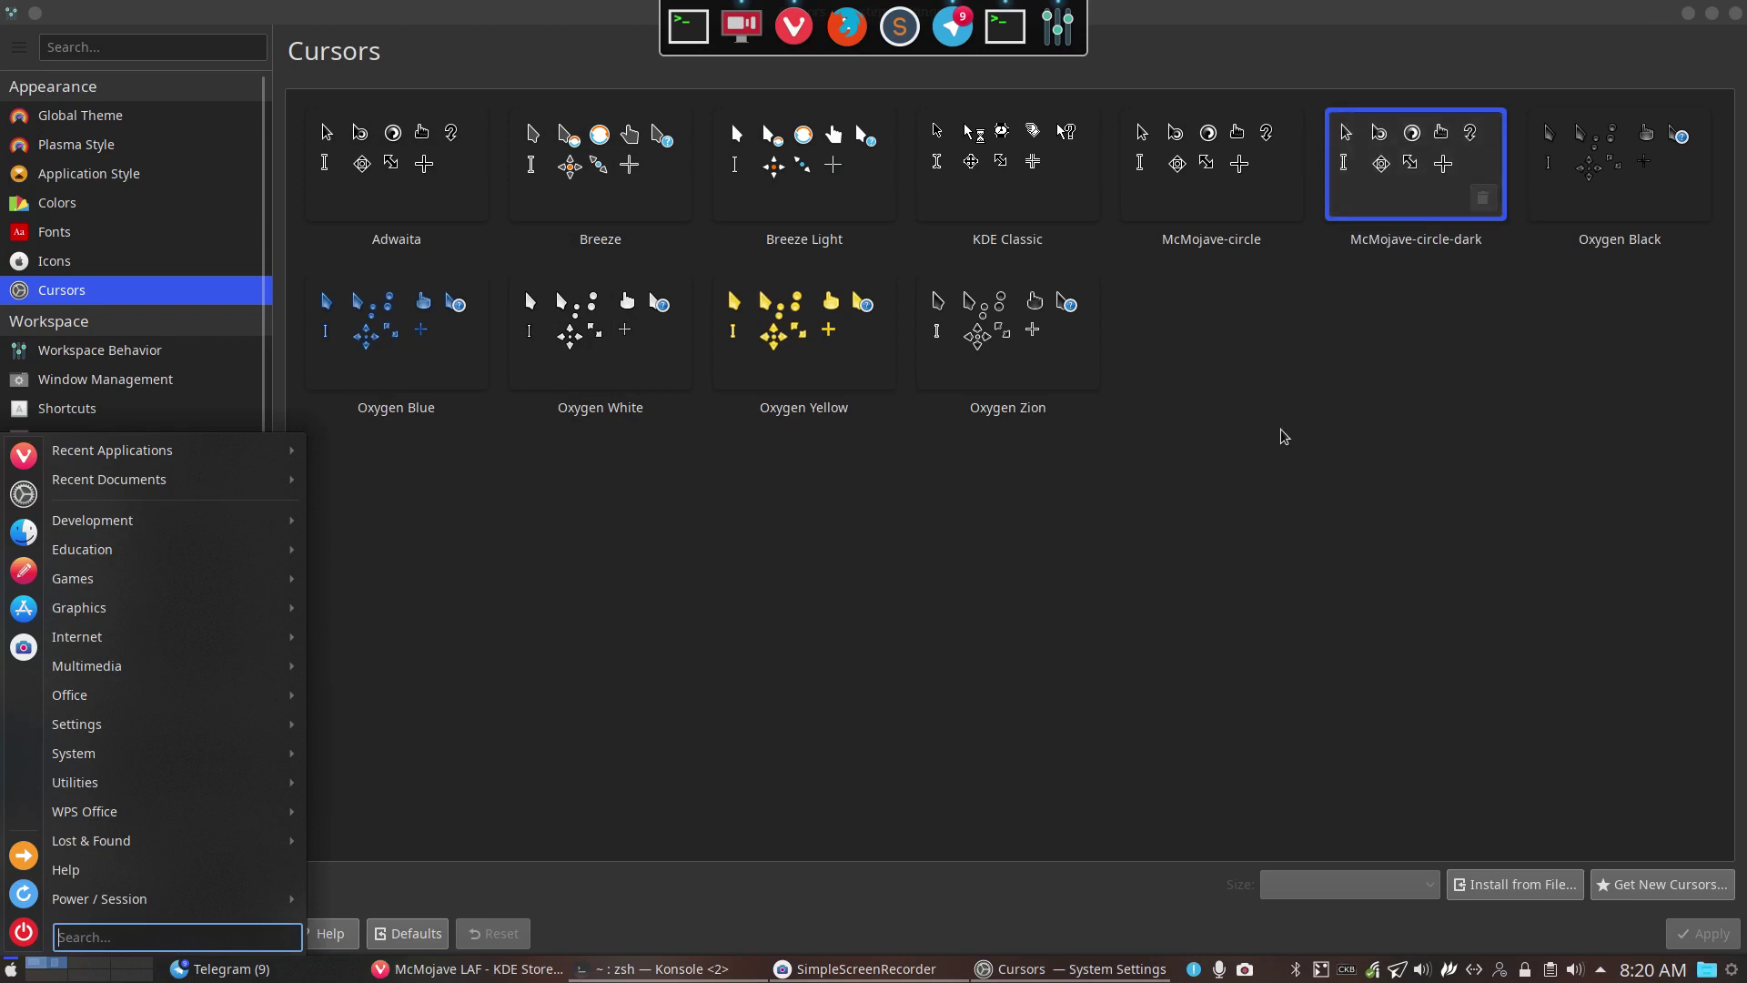
mouse_move(92, 458)
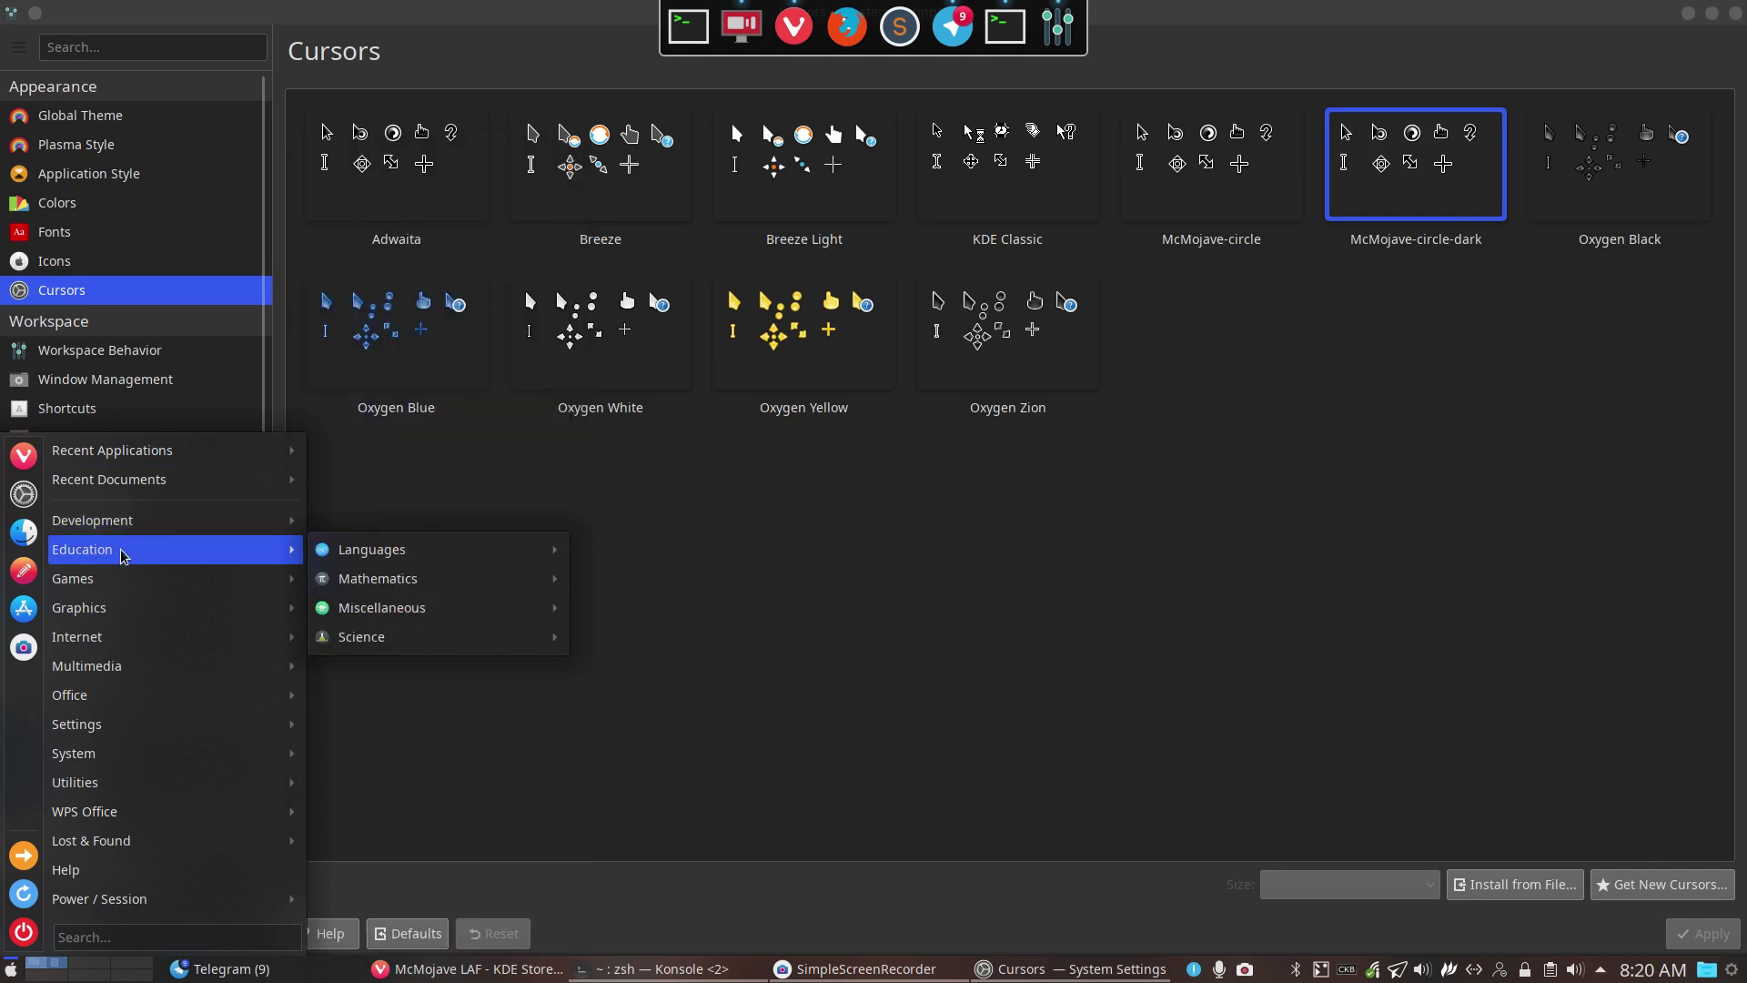
mouse_move(129, 646)
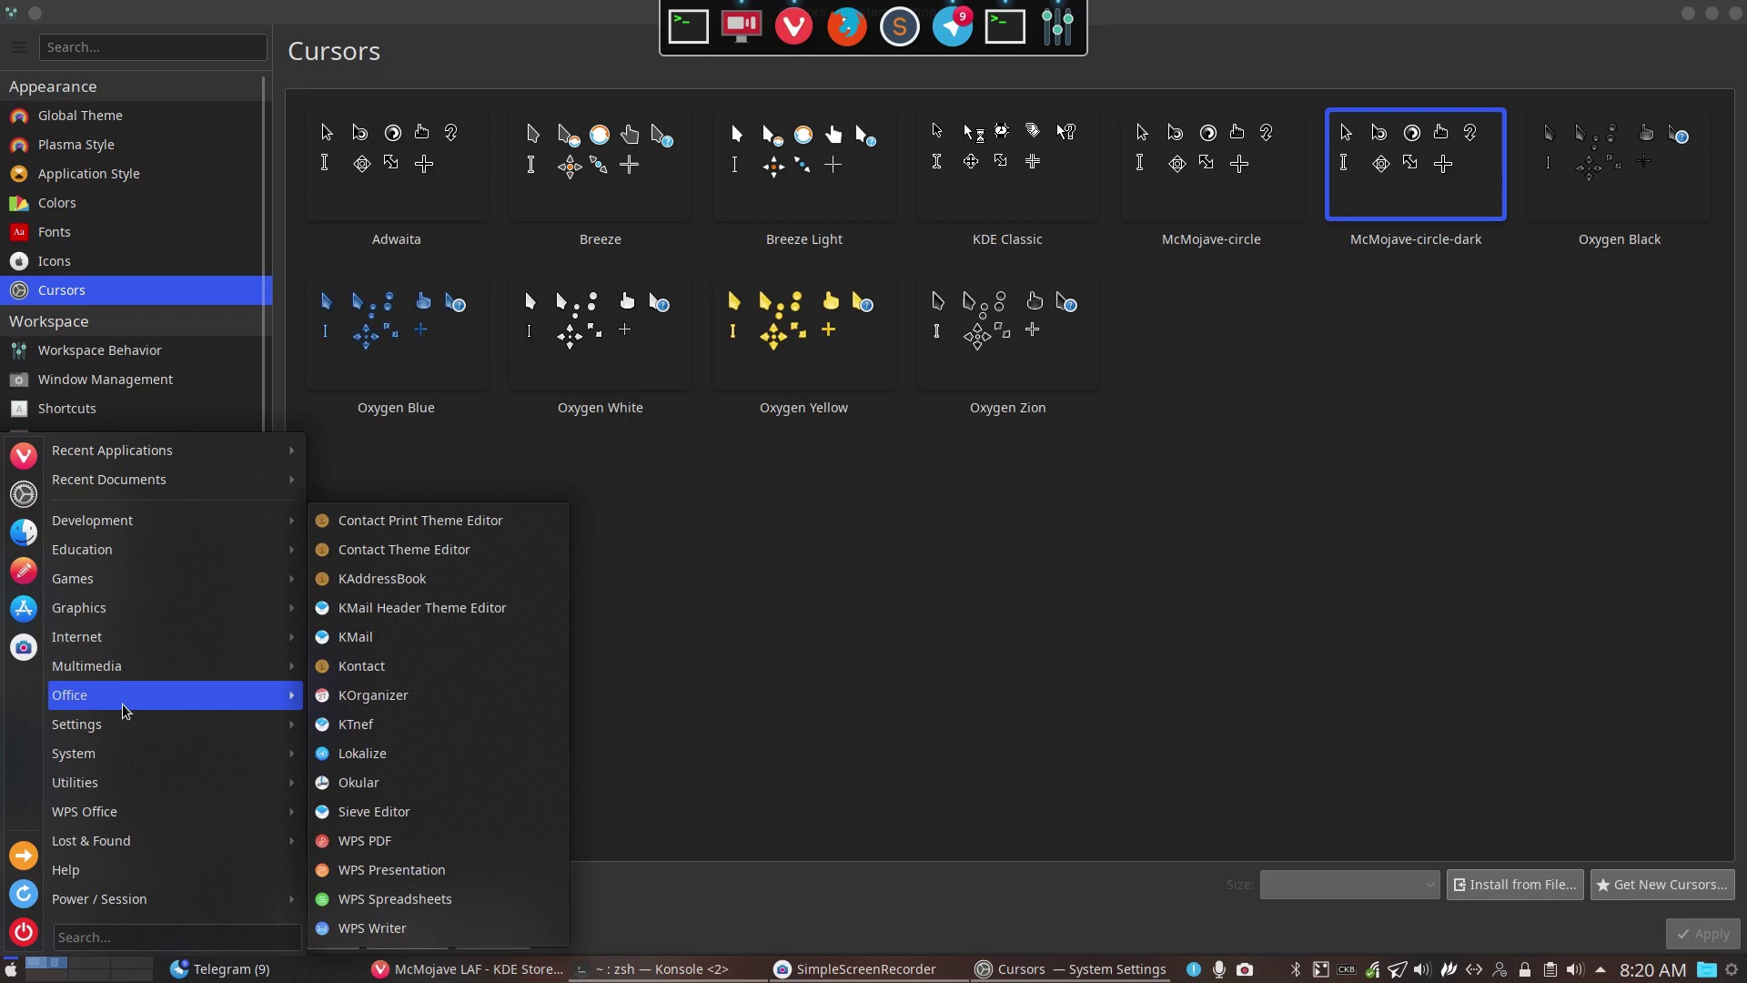
mouse_move(123, 750)
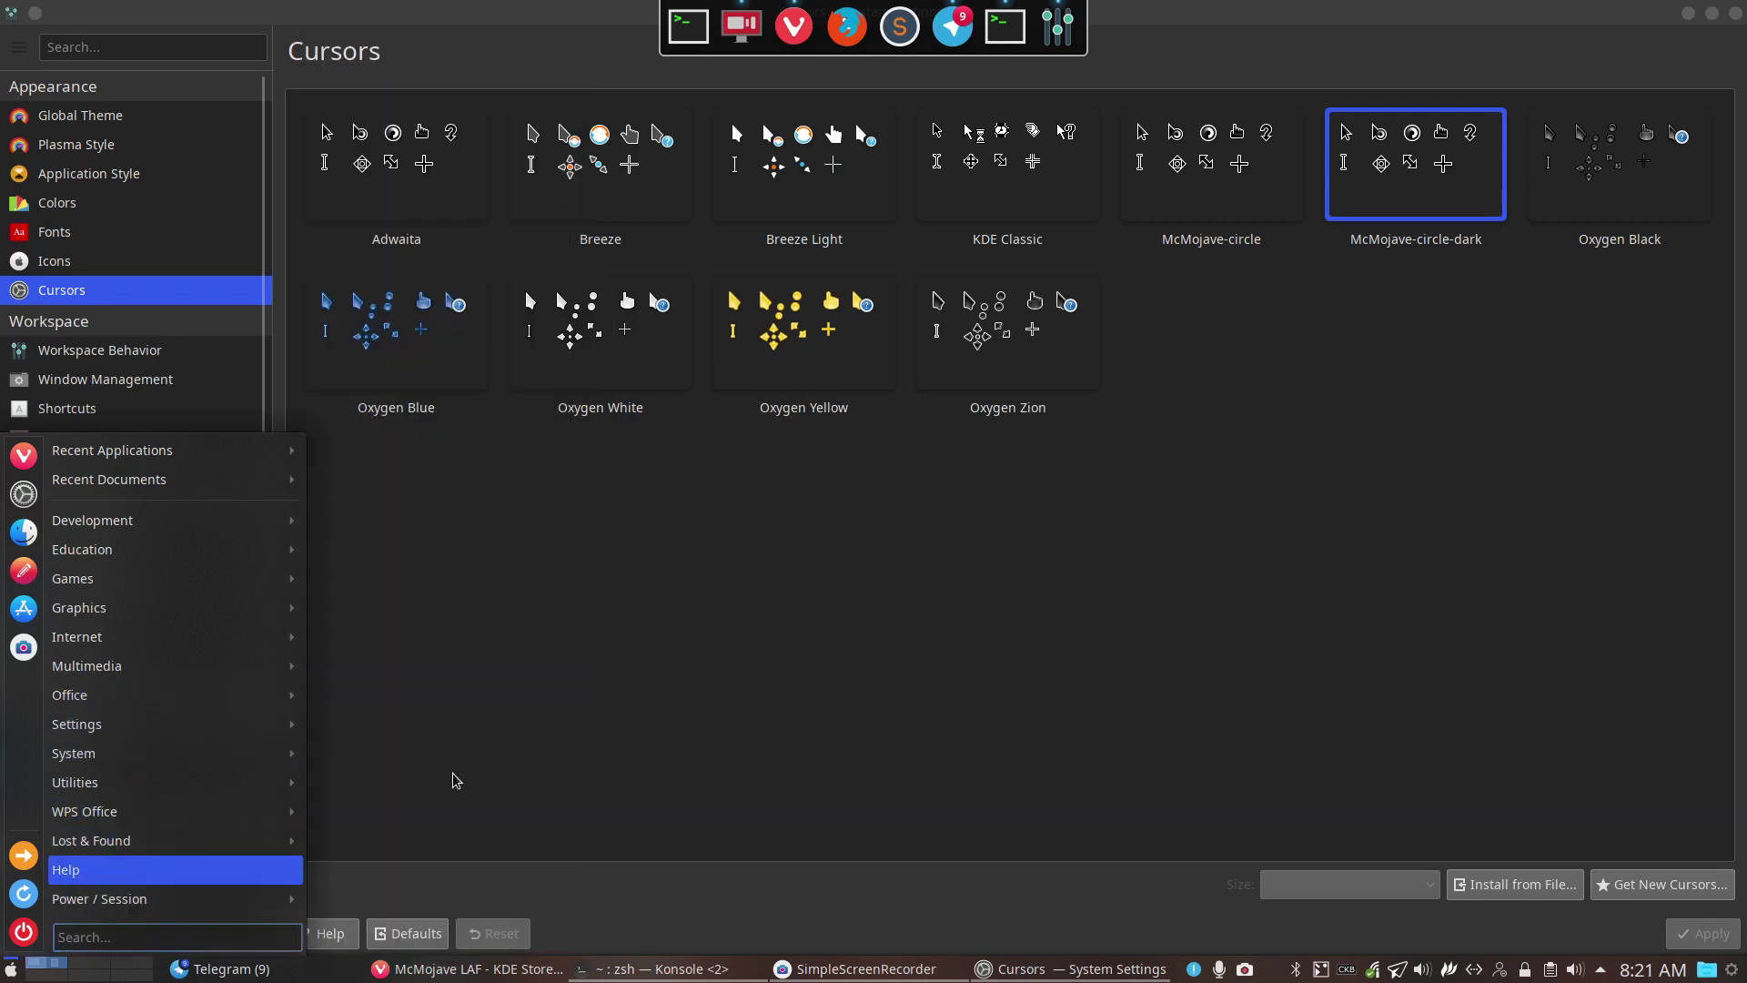
left_click(800, 647)
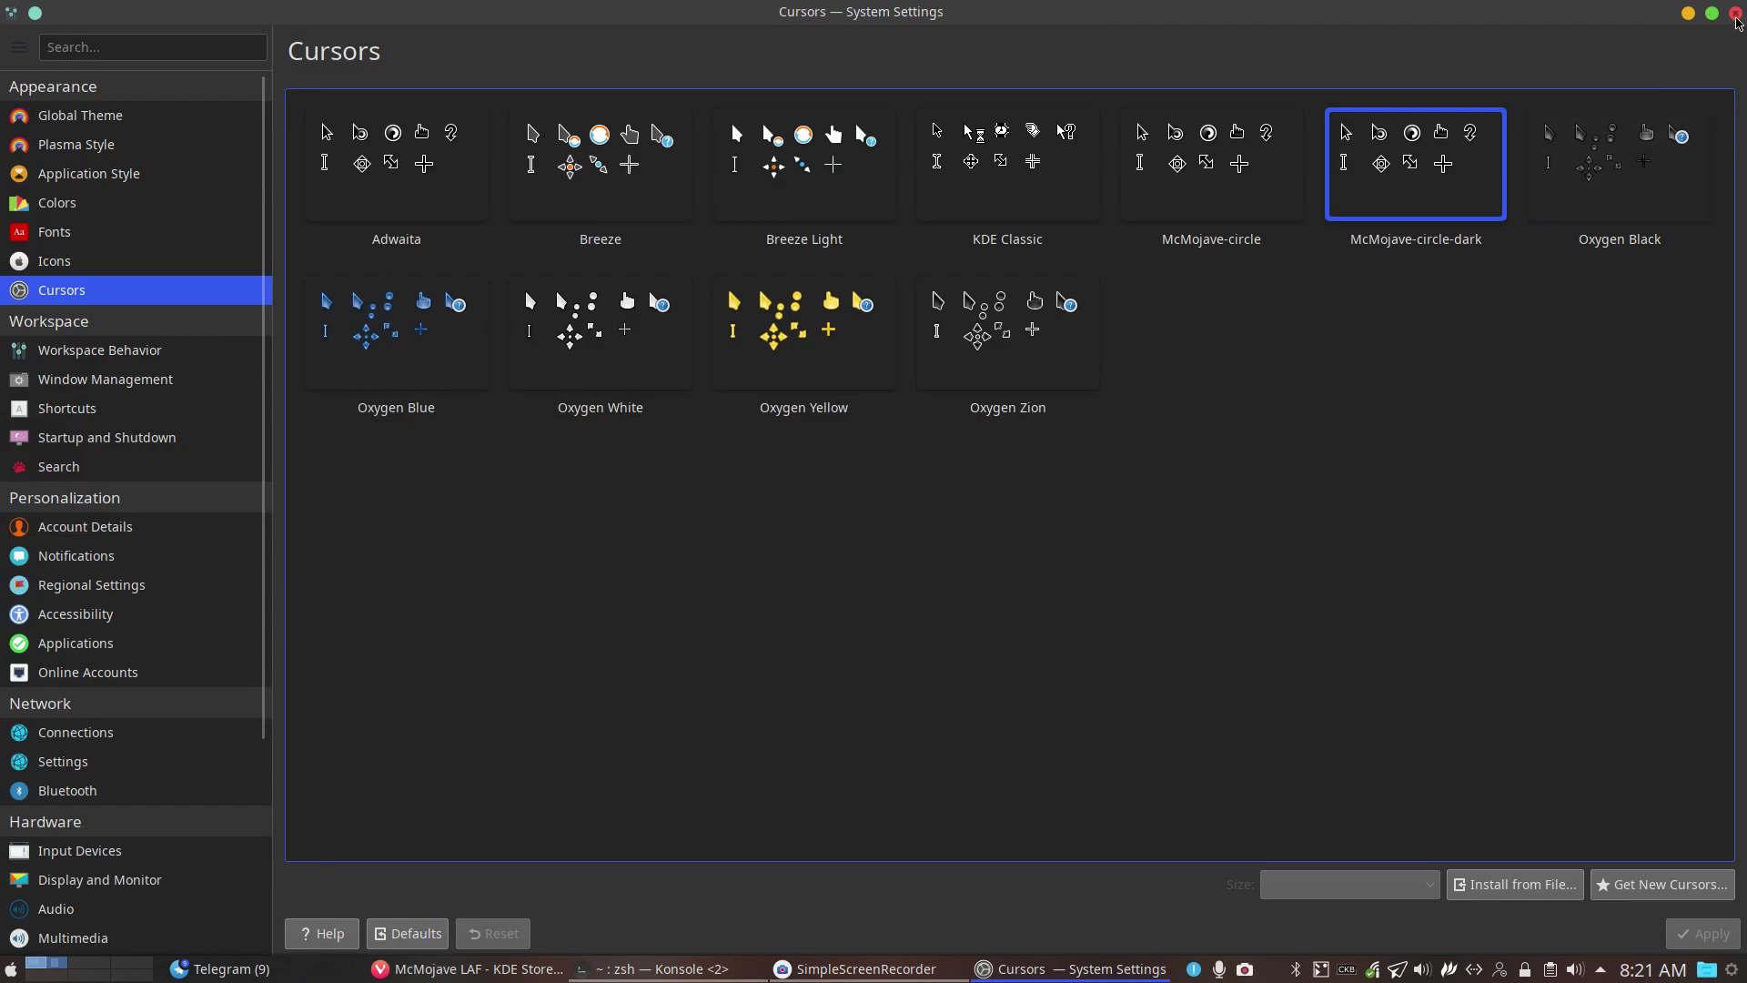
Close System Settings, move Konsole to the right and select the 'yay ocs-url' command
left_click(1736, 14)
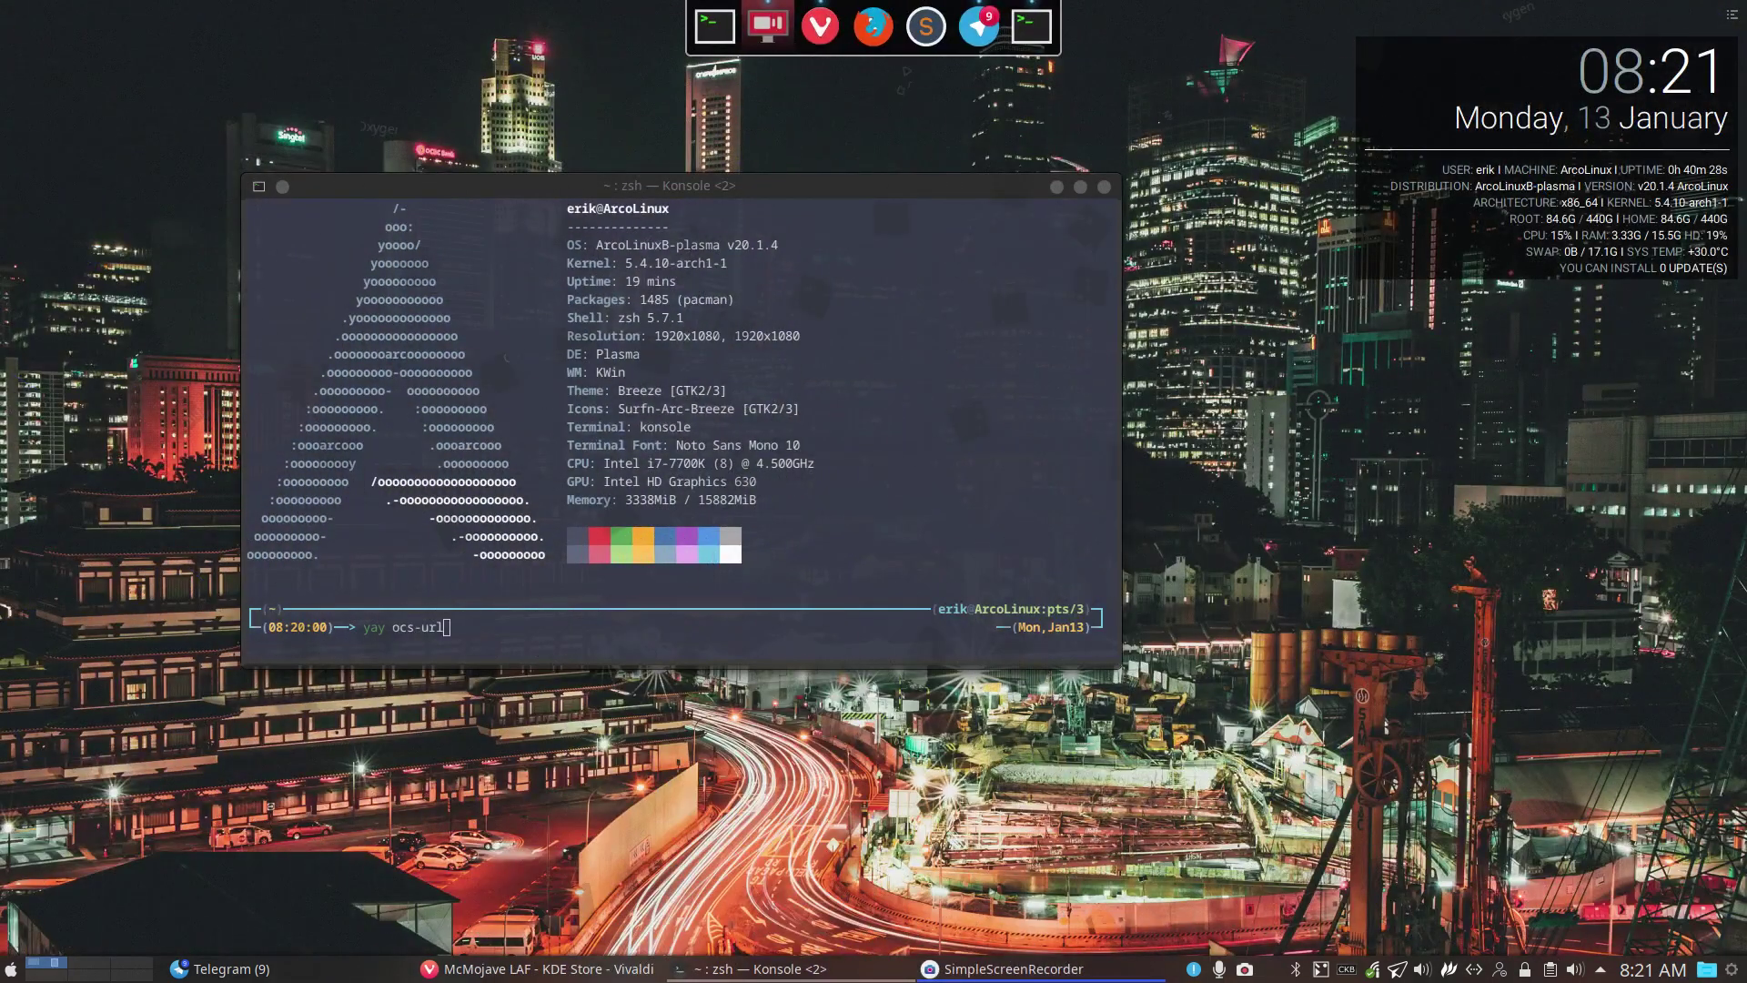
left_click_drag(778, 190, 1284, 181)
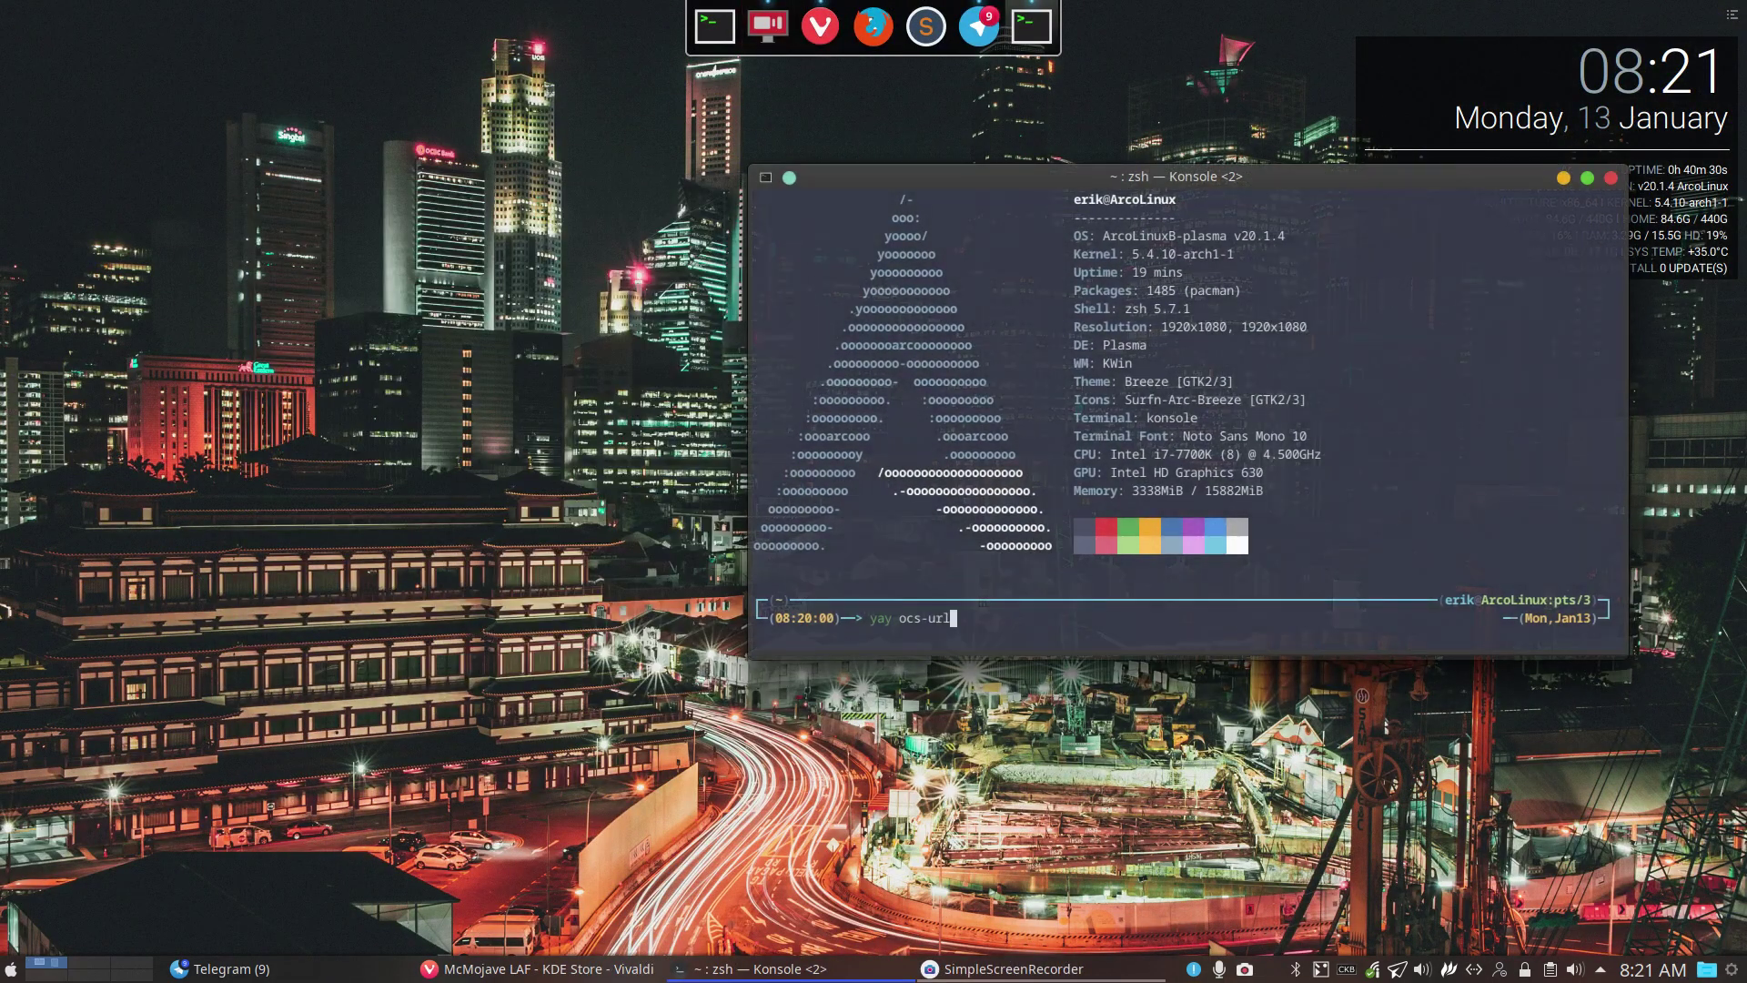
left_click_drag(870, 618, 956, 618)
left_click(11, 968)
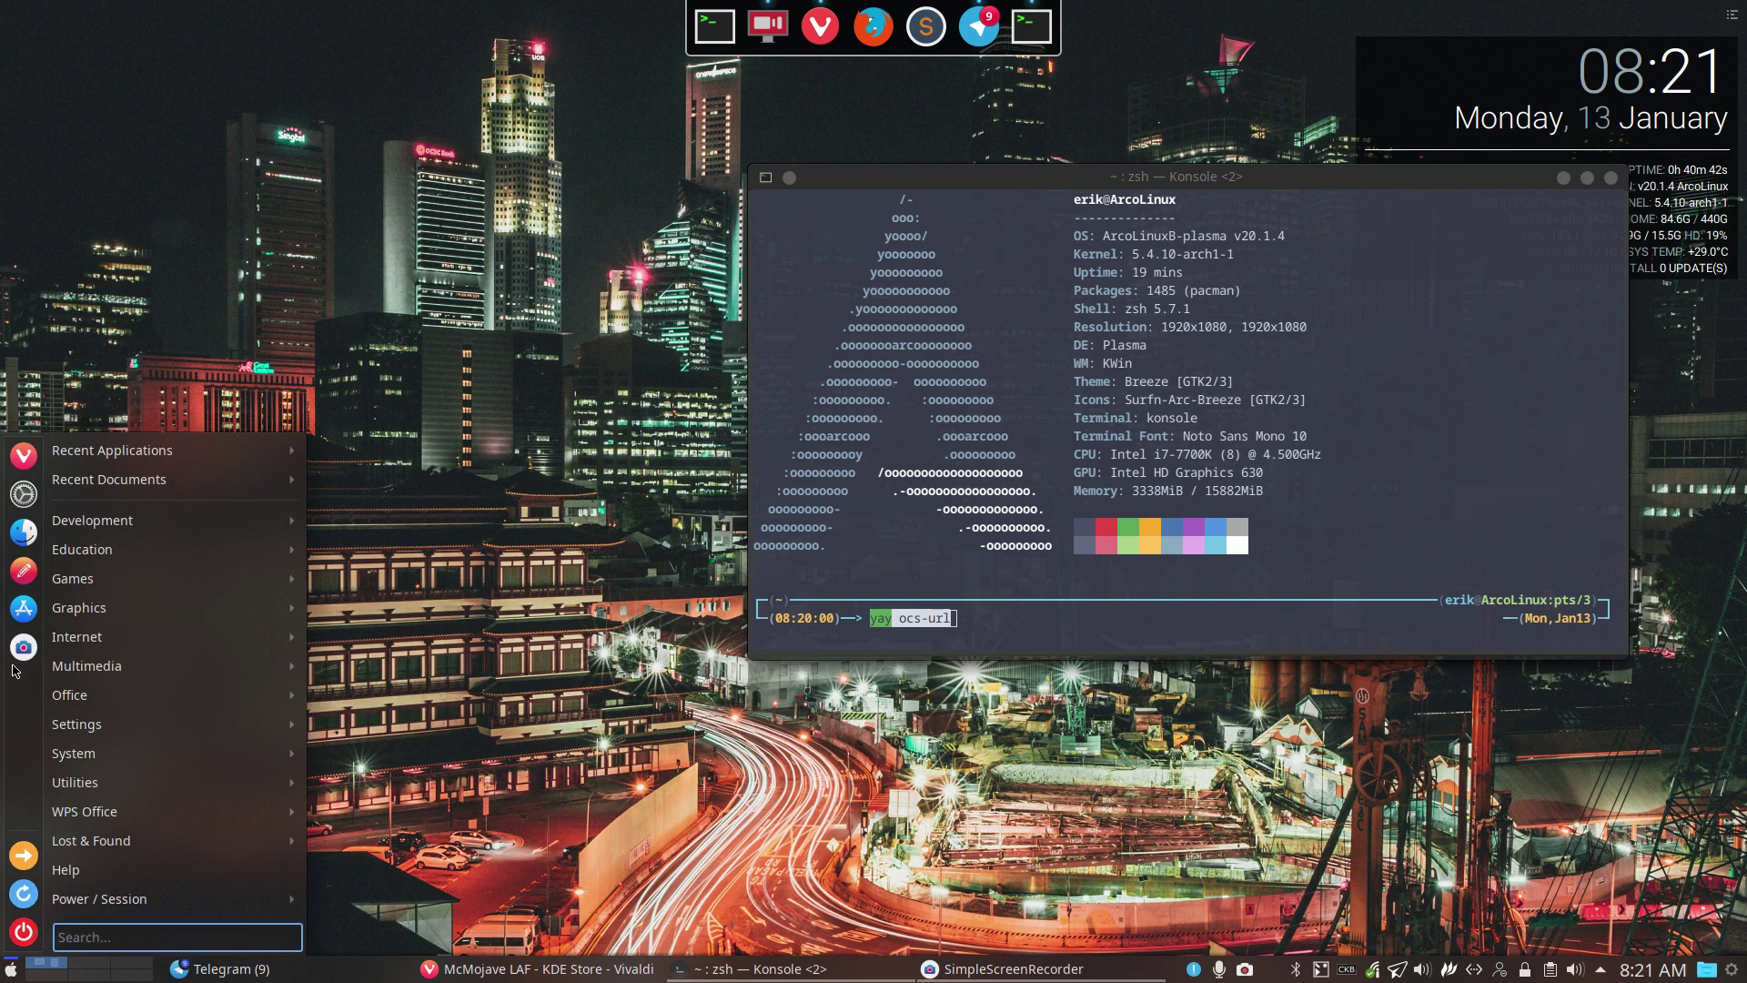
Open the Get New Plasma Styles downloader from System Settings' Plasma Style page
left_click(23, 494)
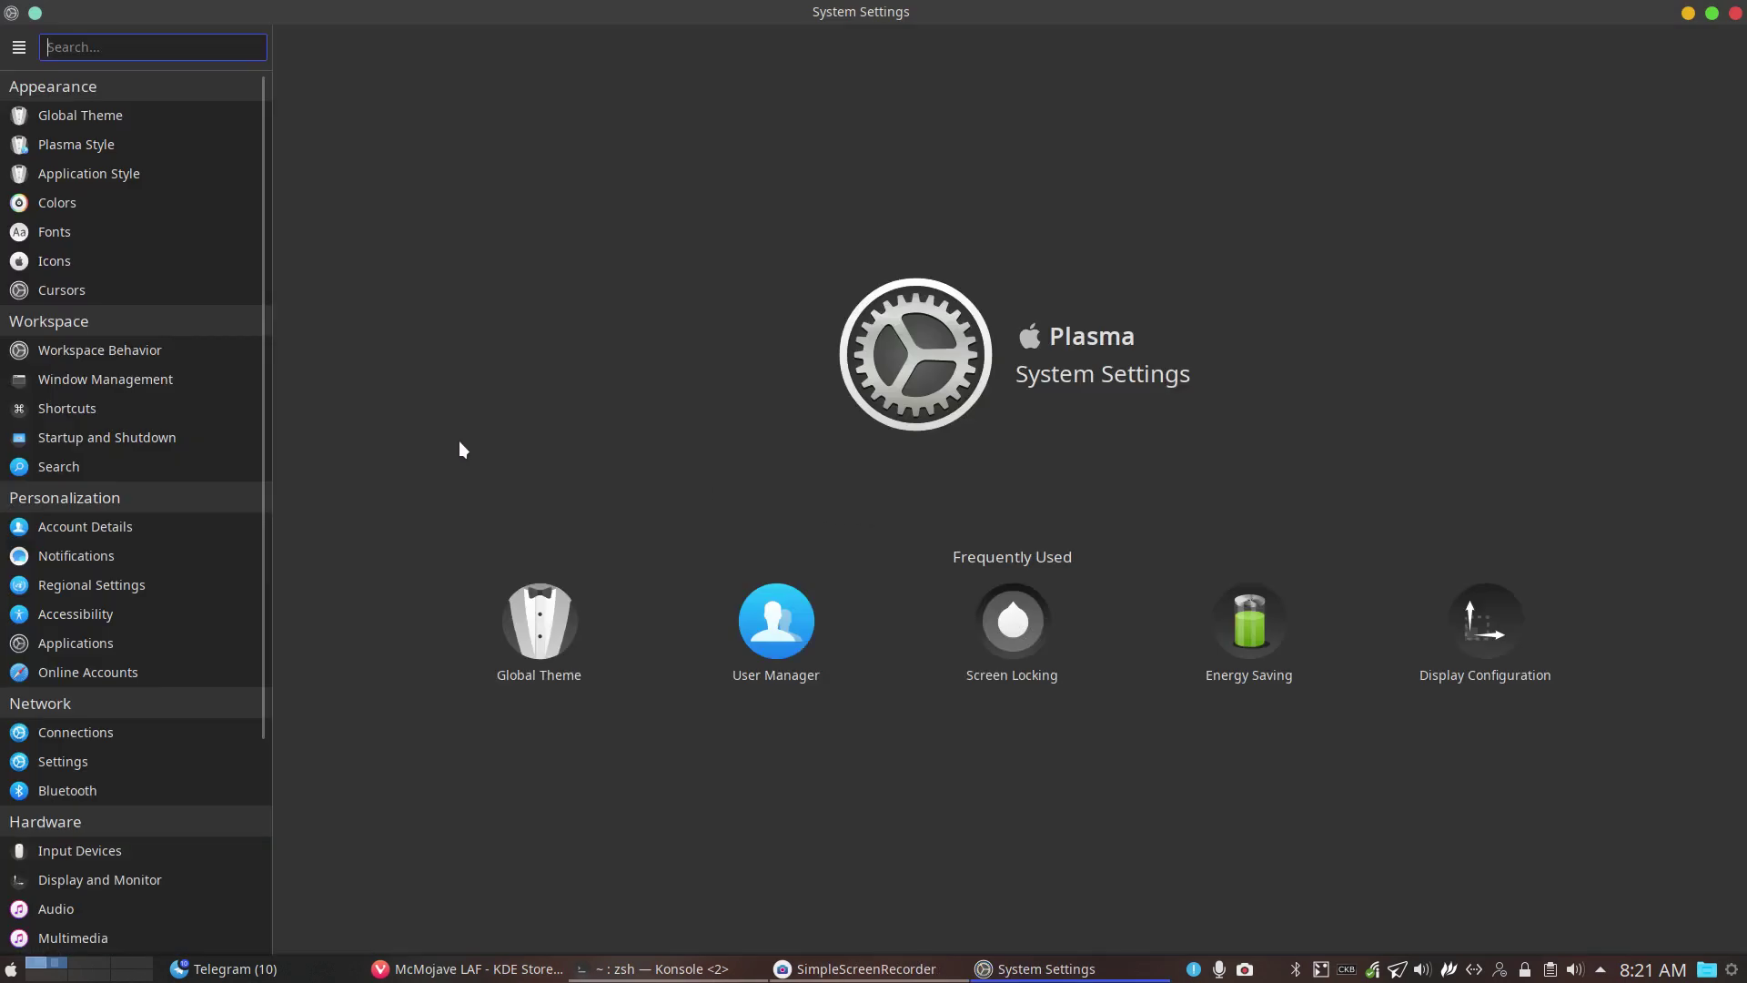
left_click(122, 145)
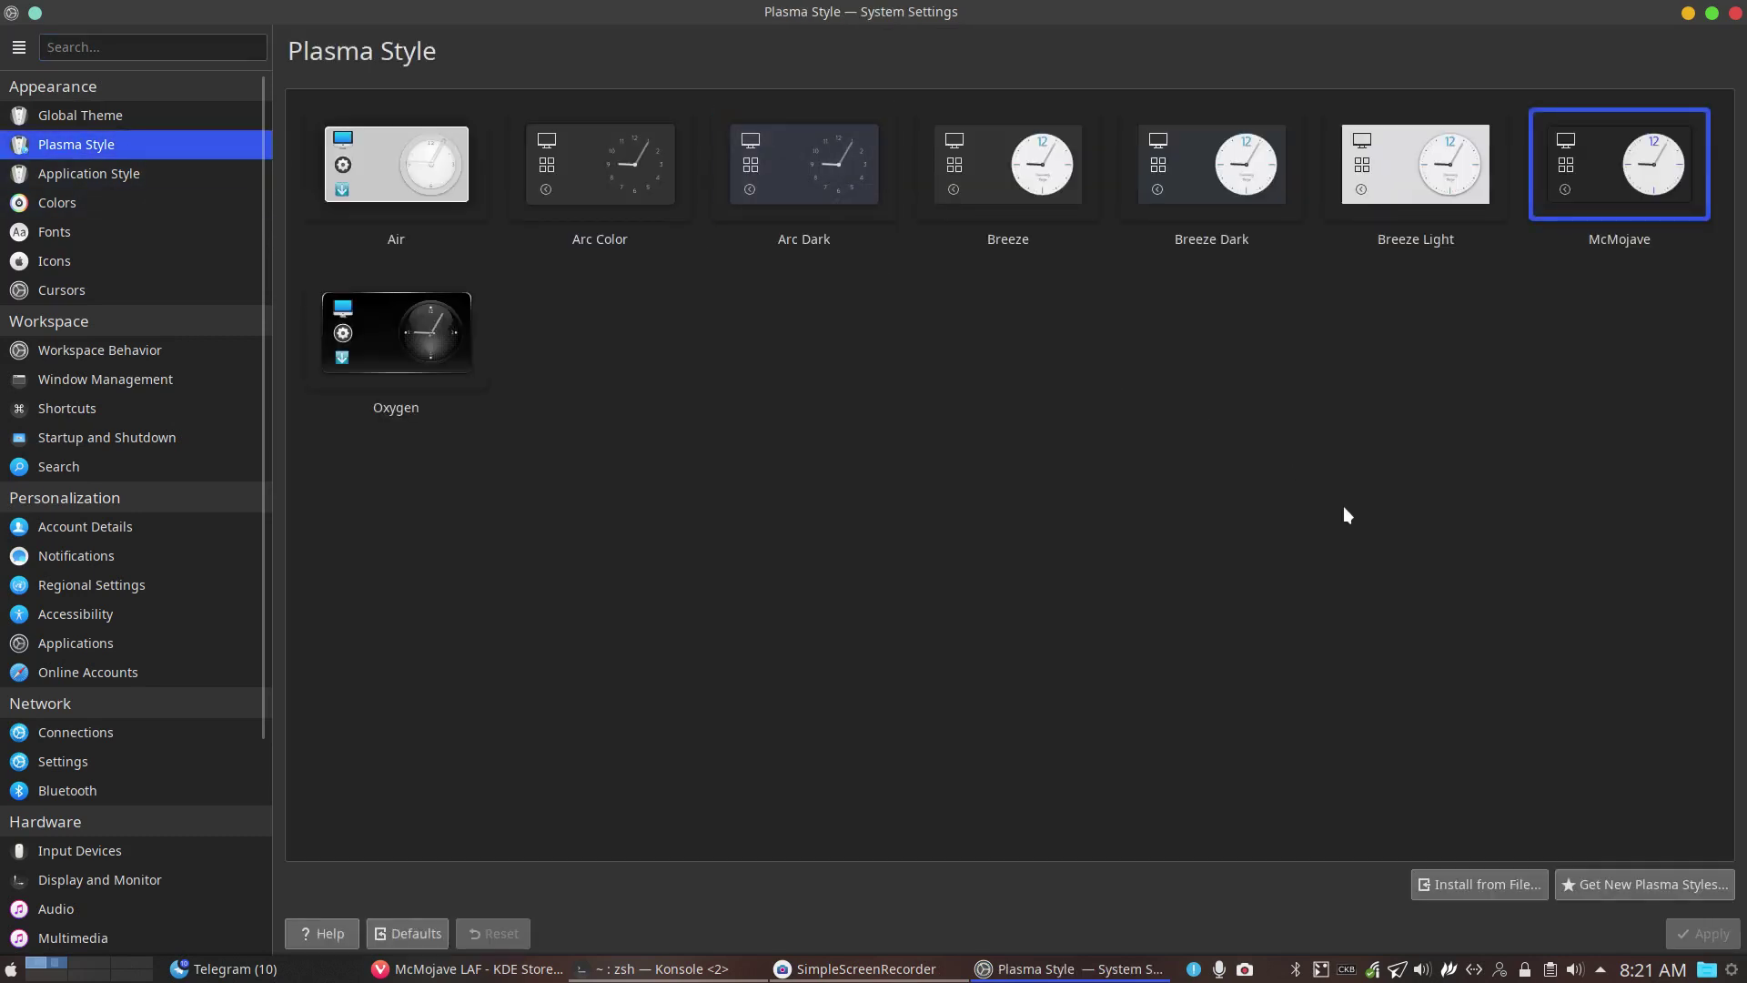
left_click(1660, 882)
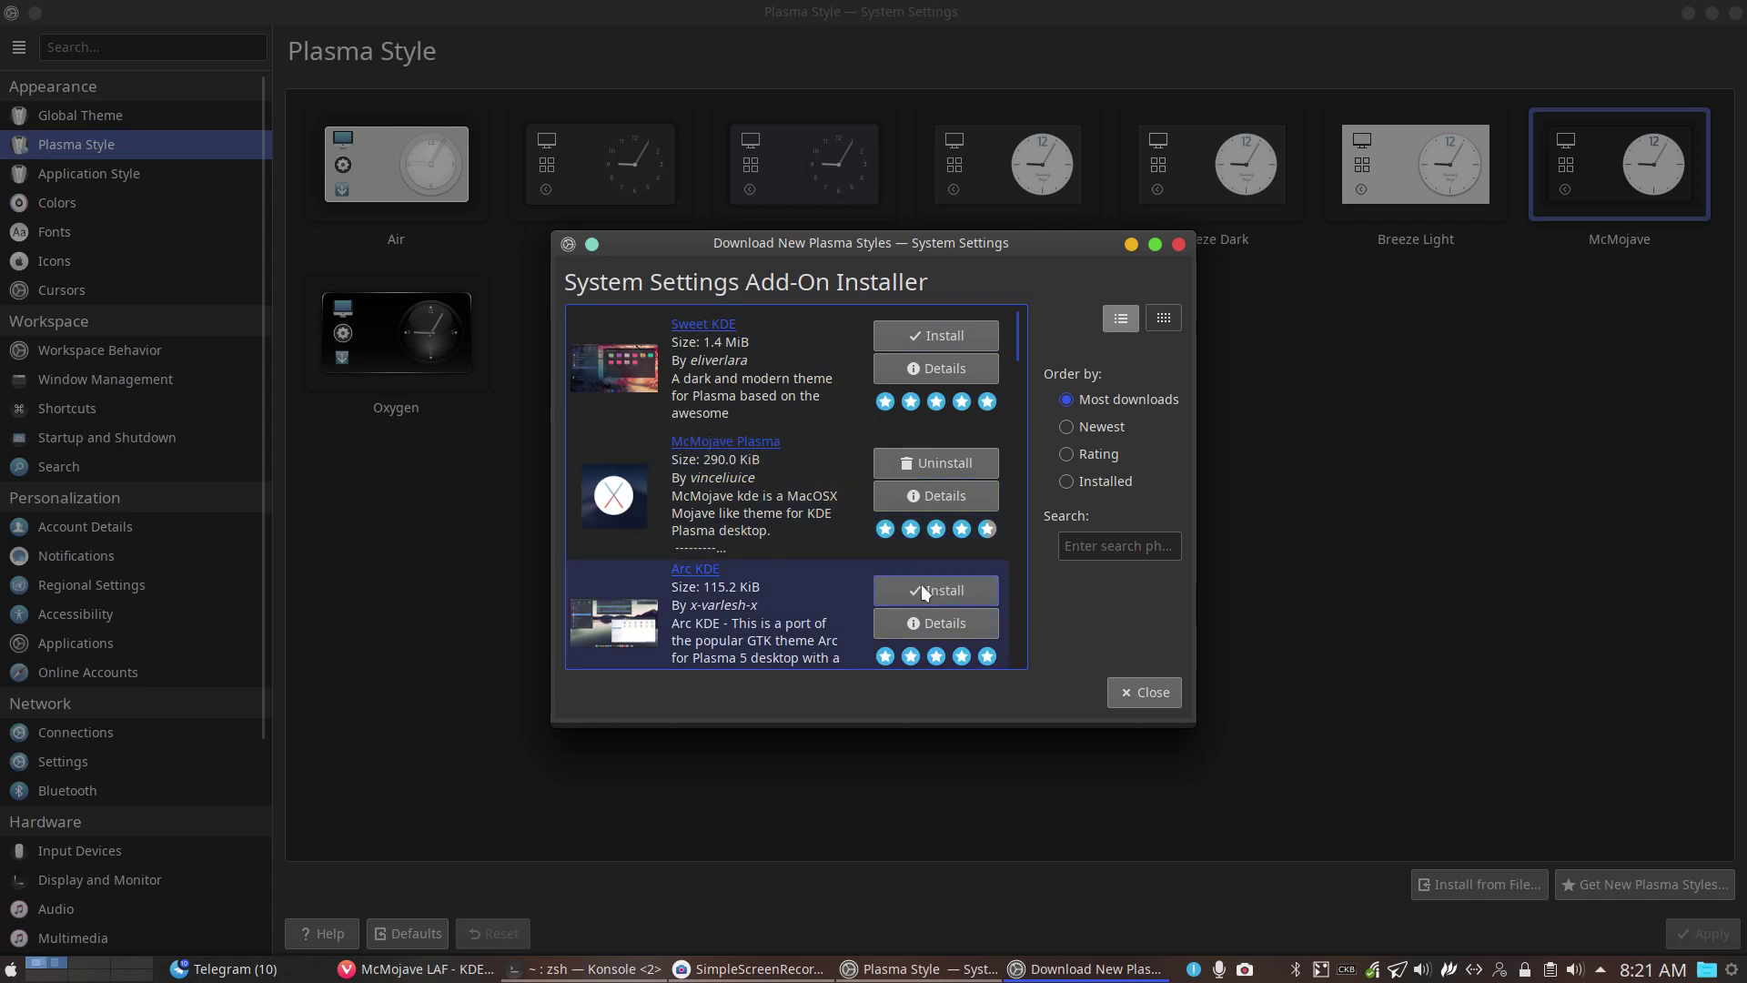
Search 'moja', install the Gently Plasma style and close the installer
scroll(680, 581, "down", 3)
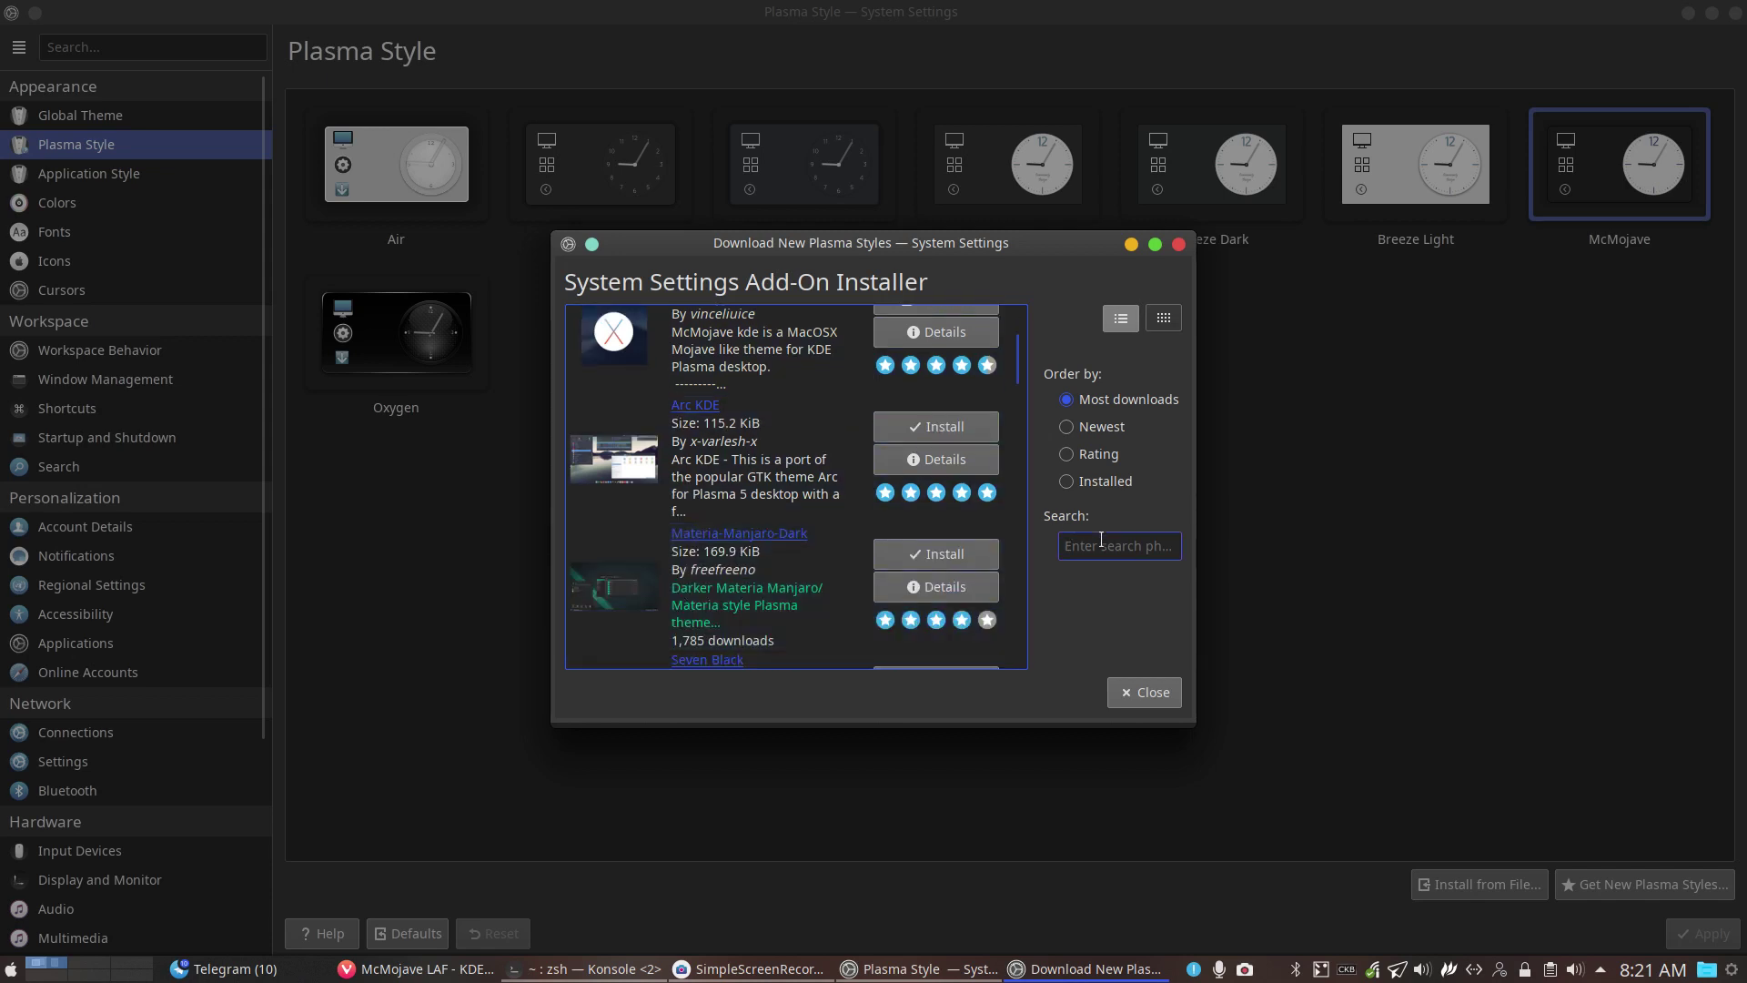
scroll(813, 423, "up", 3)
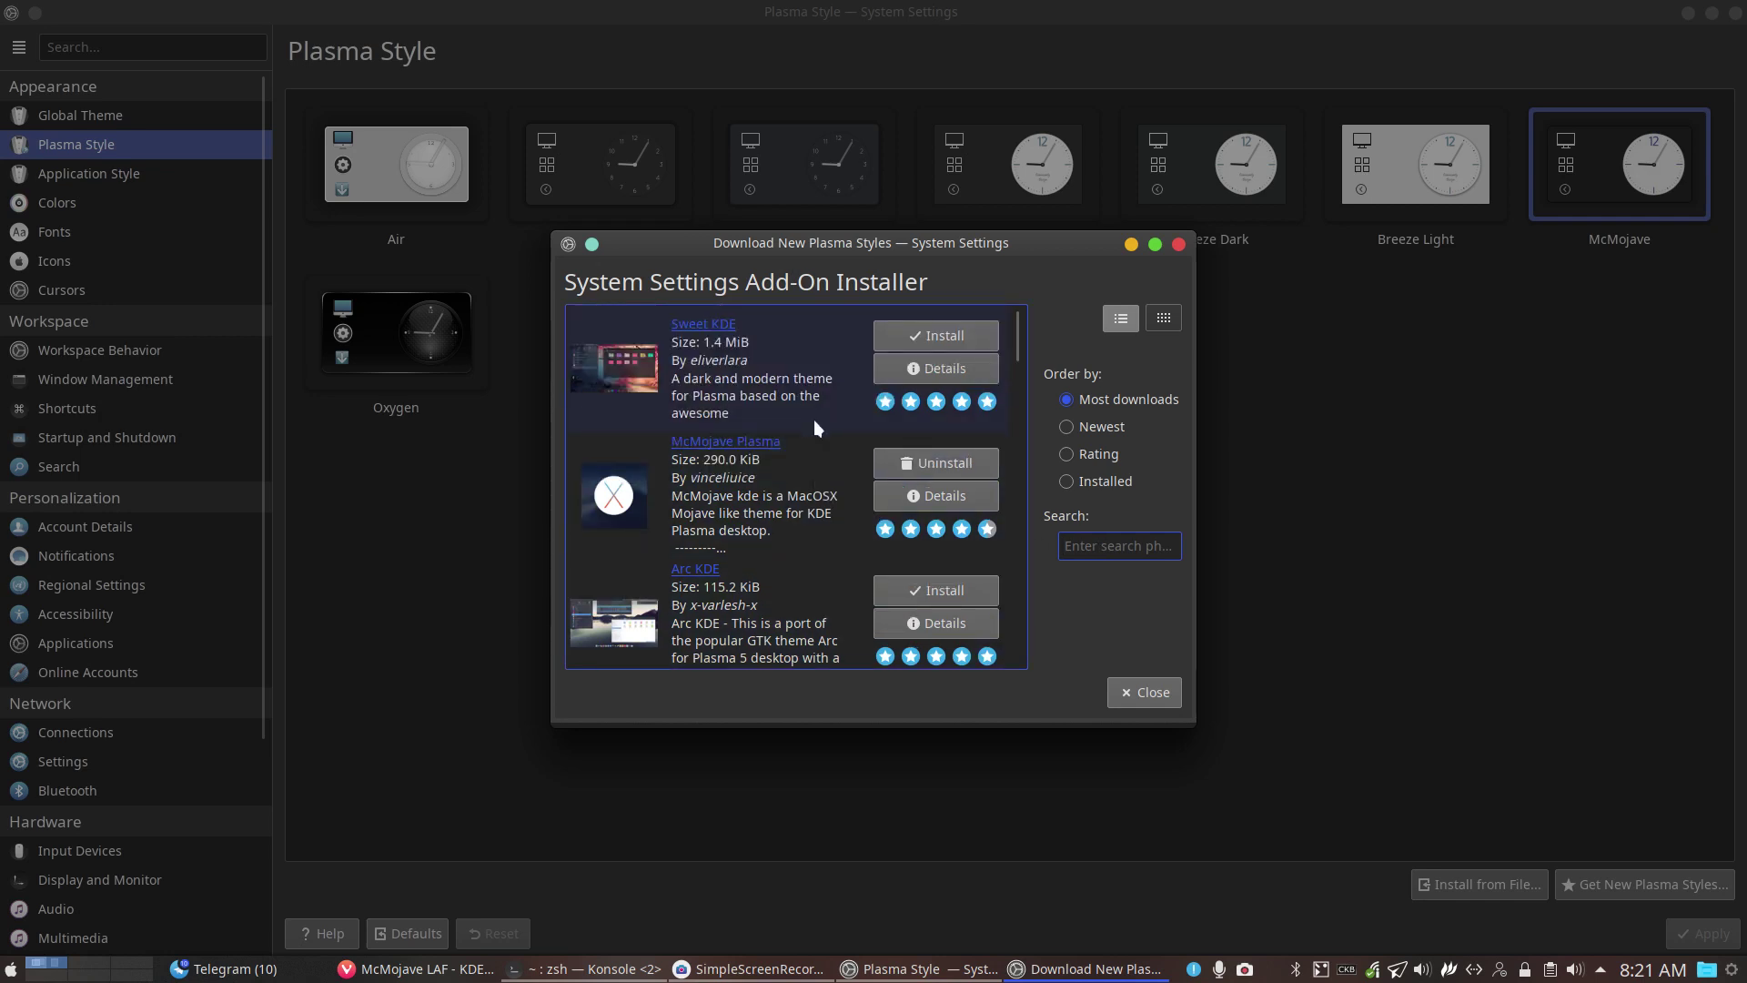
type("mojave")
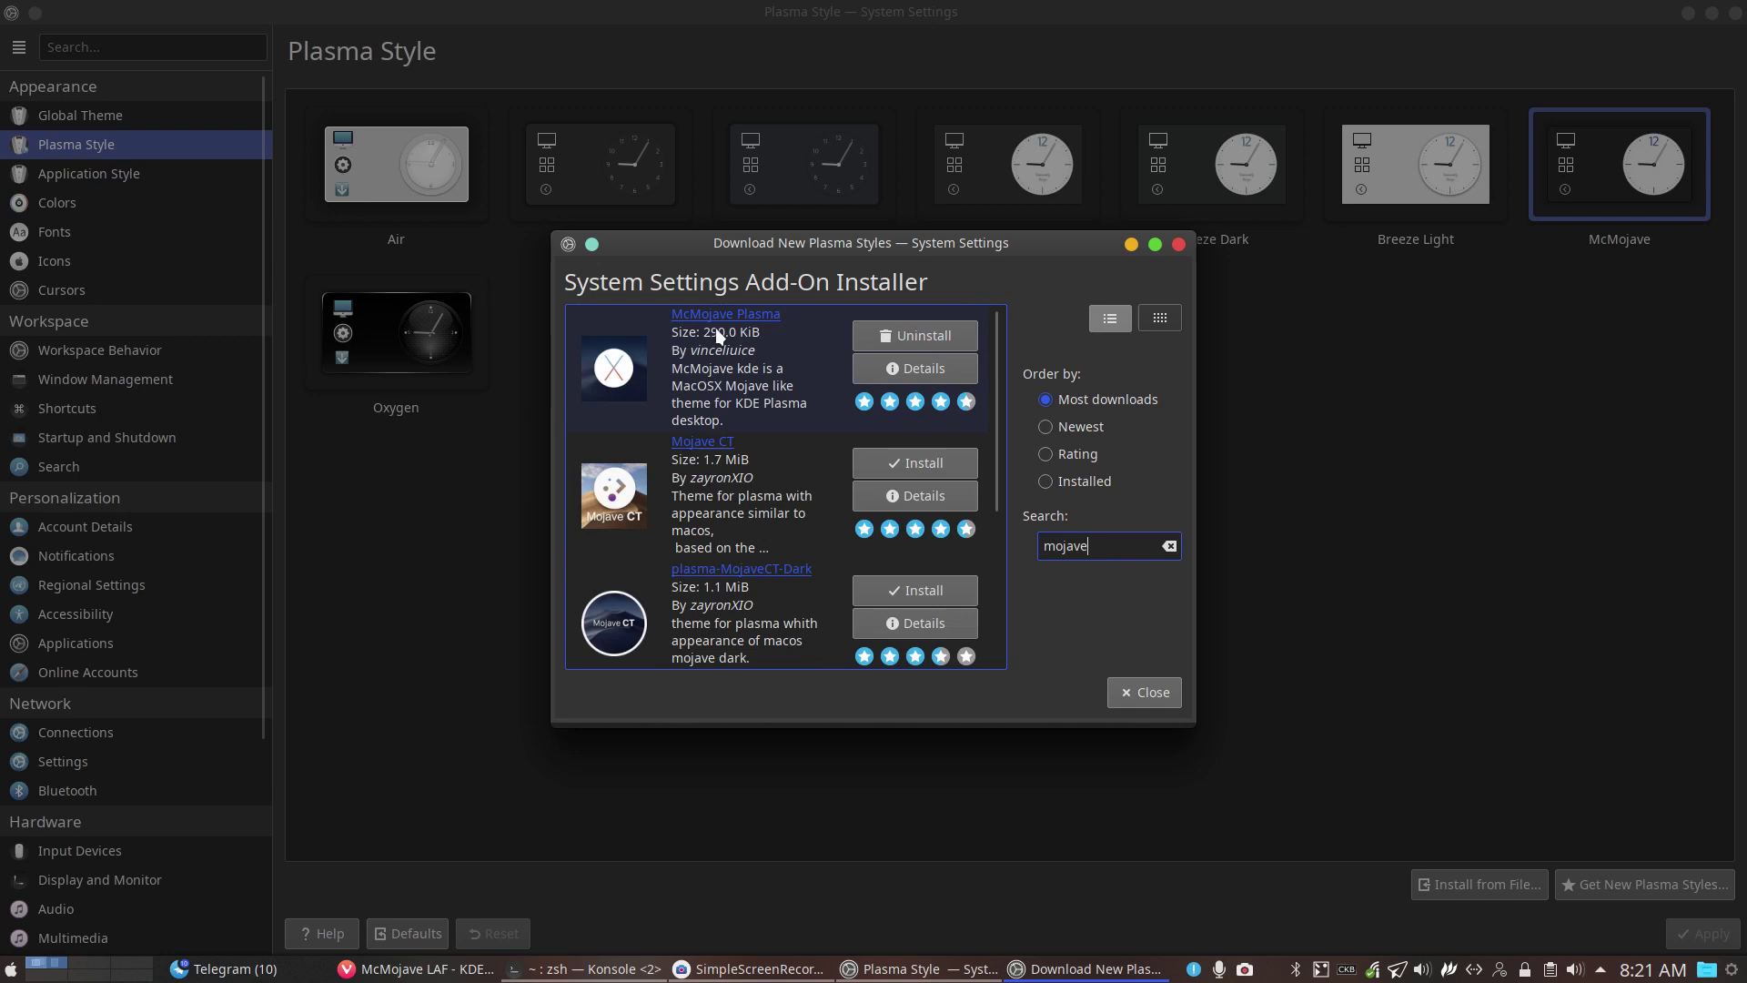
scroll(744, 491, "down", 2)
scroll(740, 476, "up", 2)
scroll(774, 584, "down", 2)
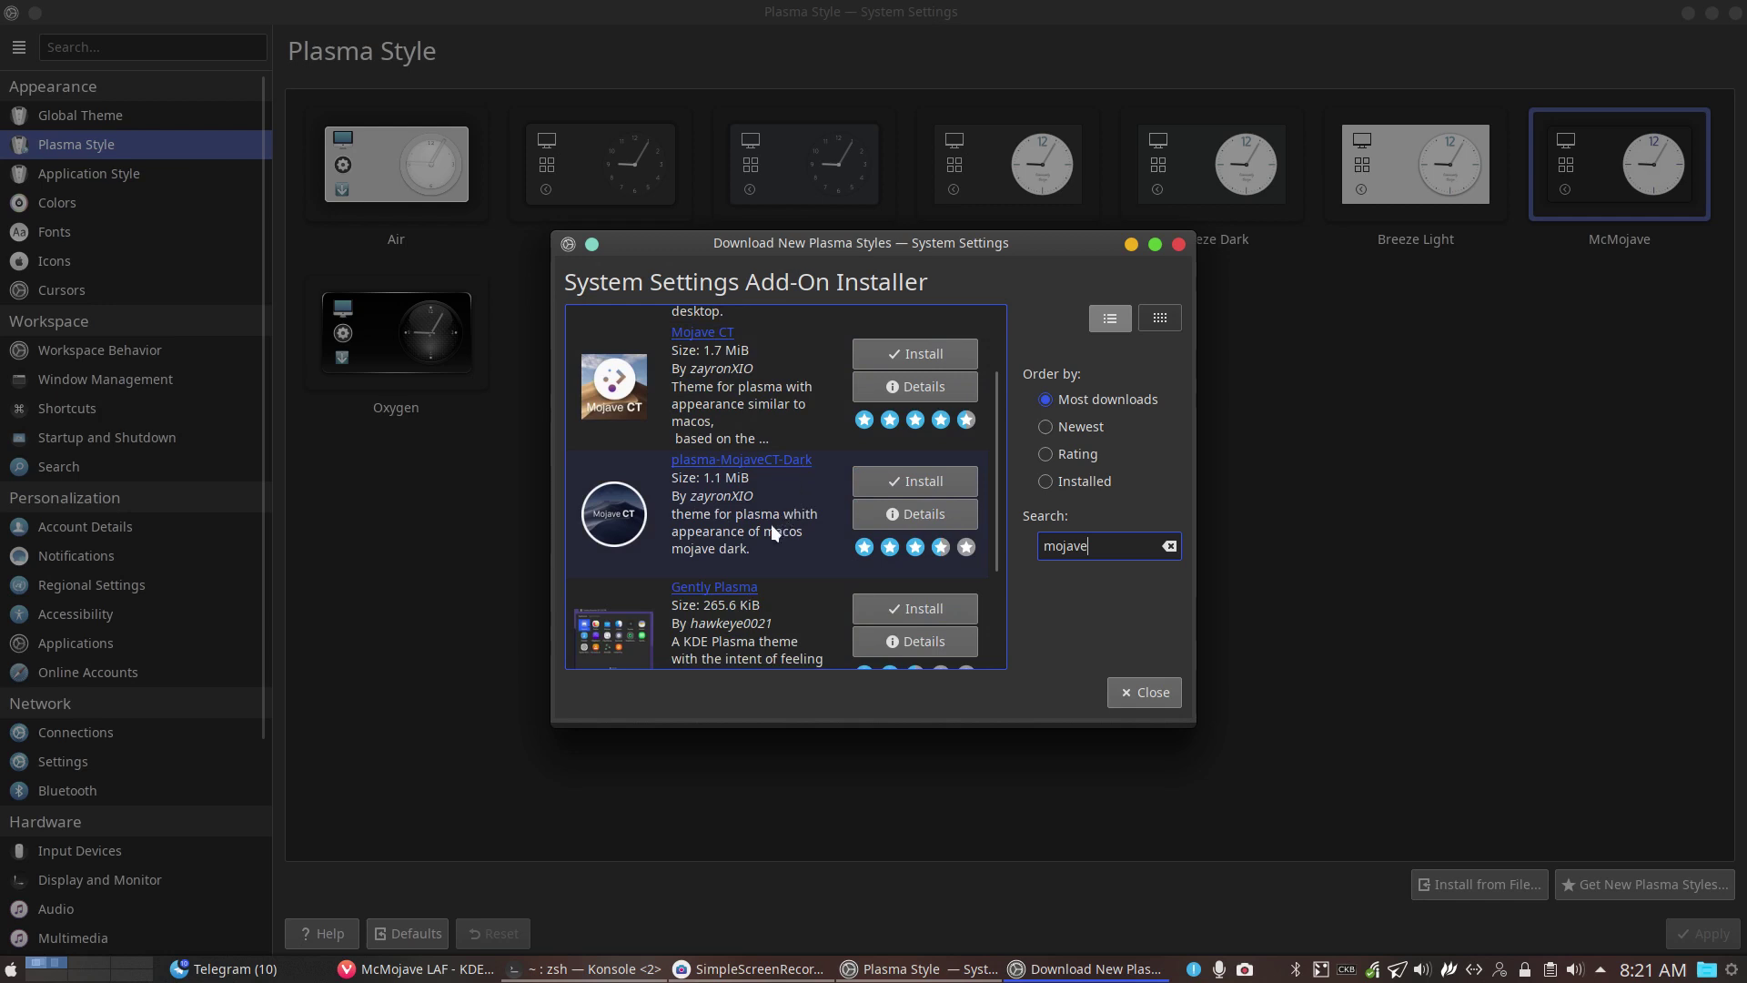
scroll(772, 524, "down", 3)
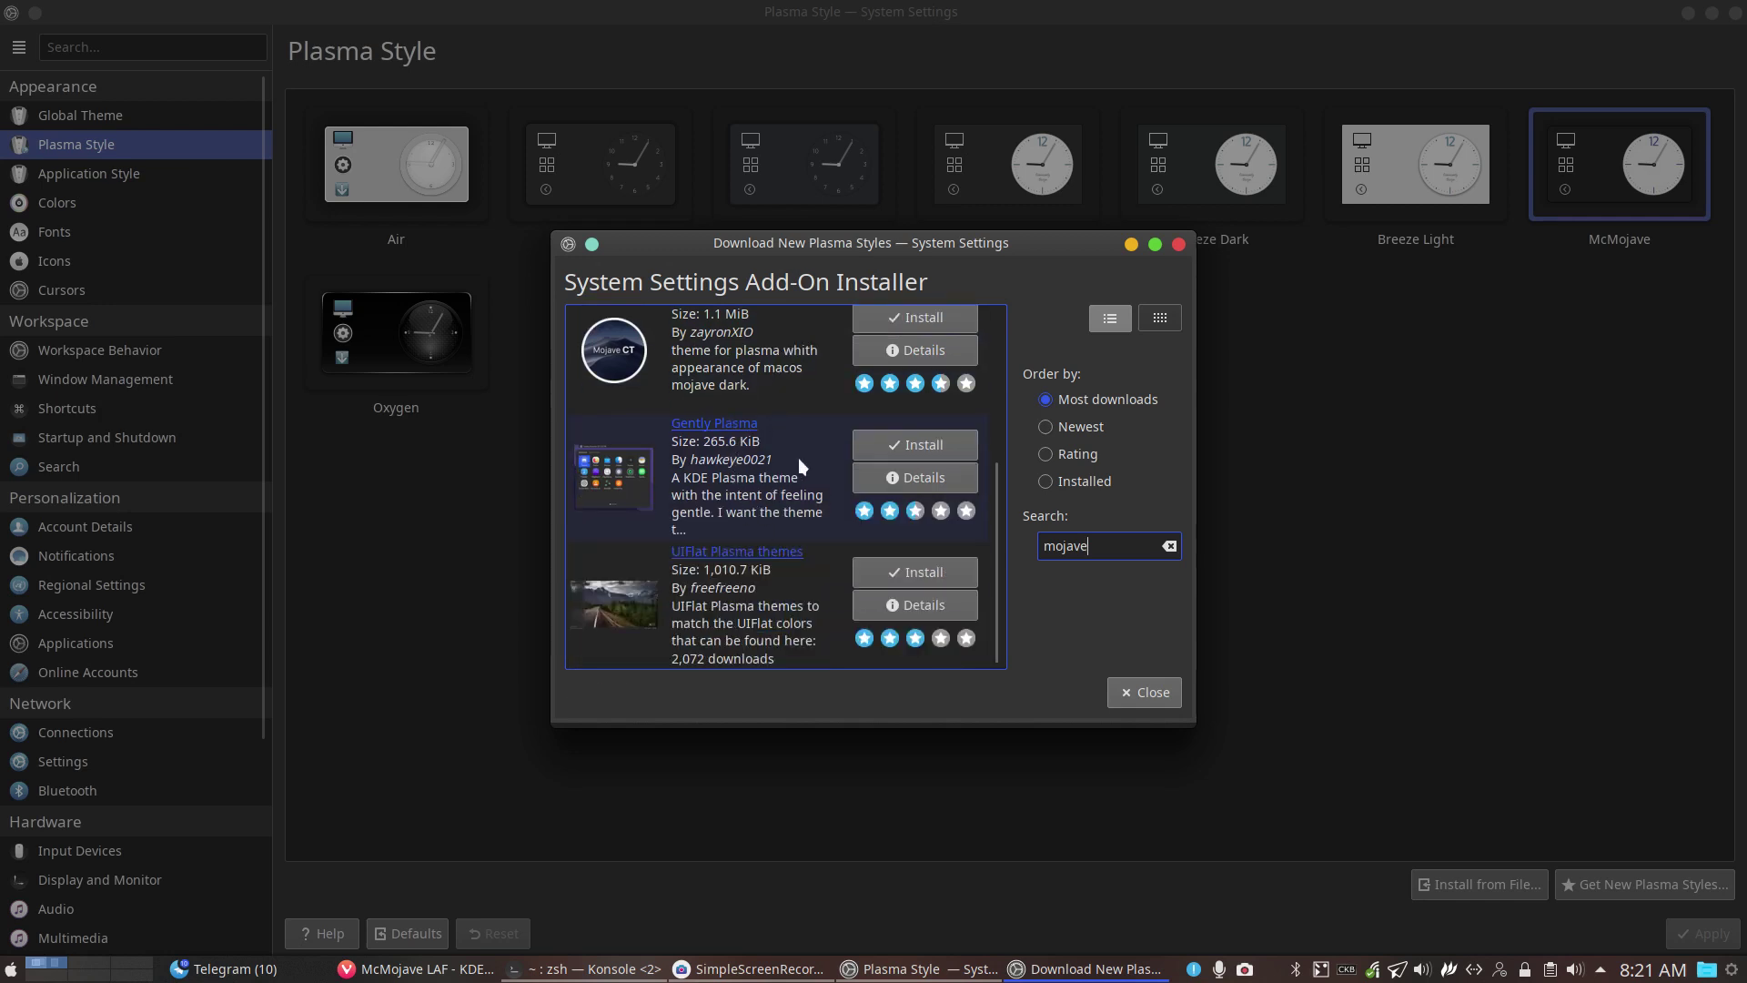
left_click(903, 443)
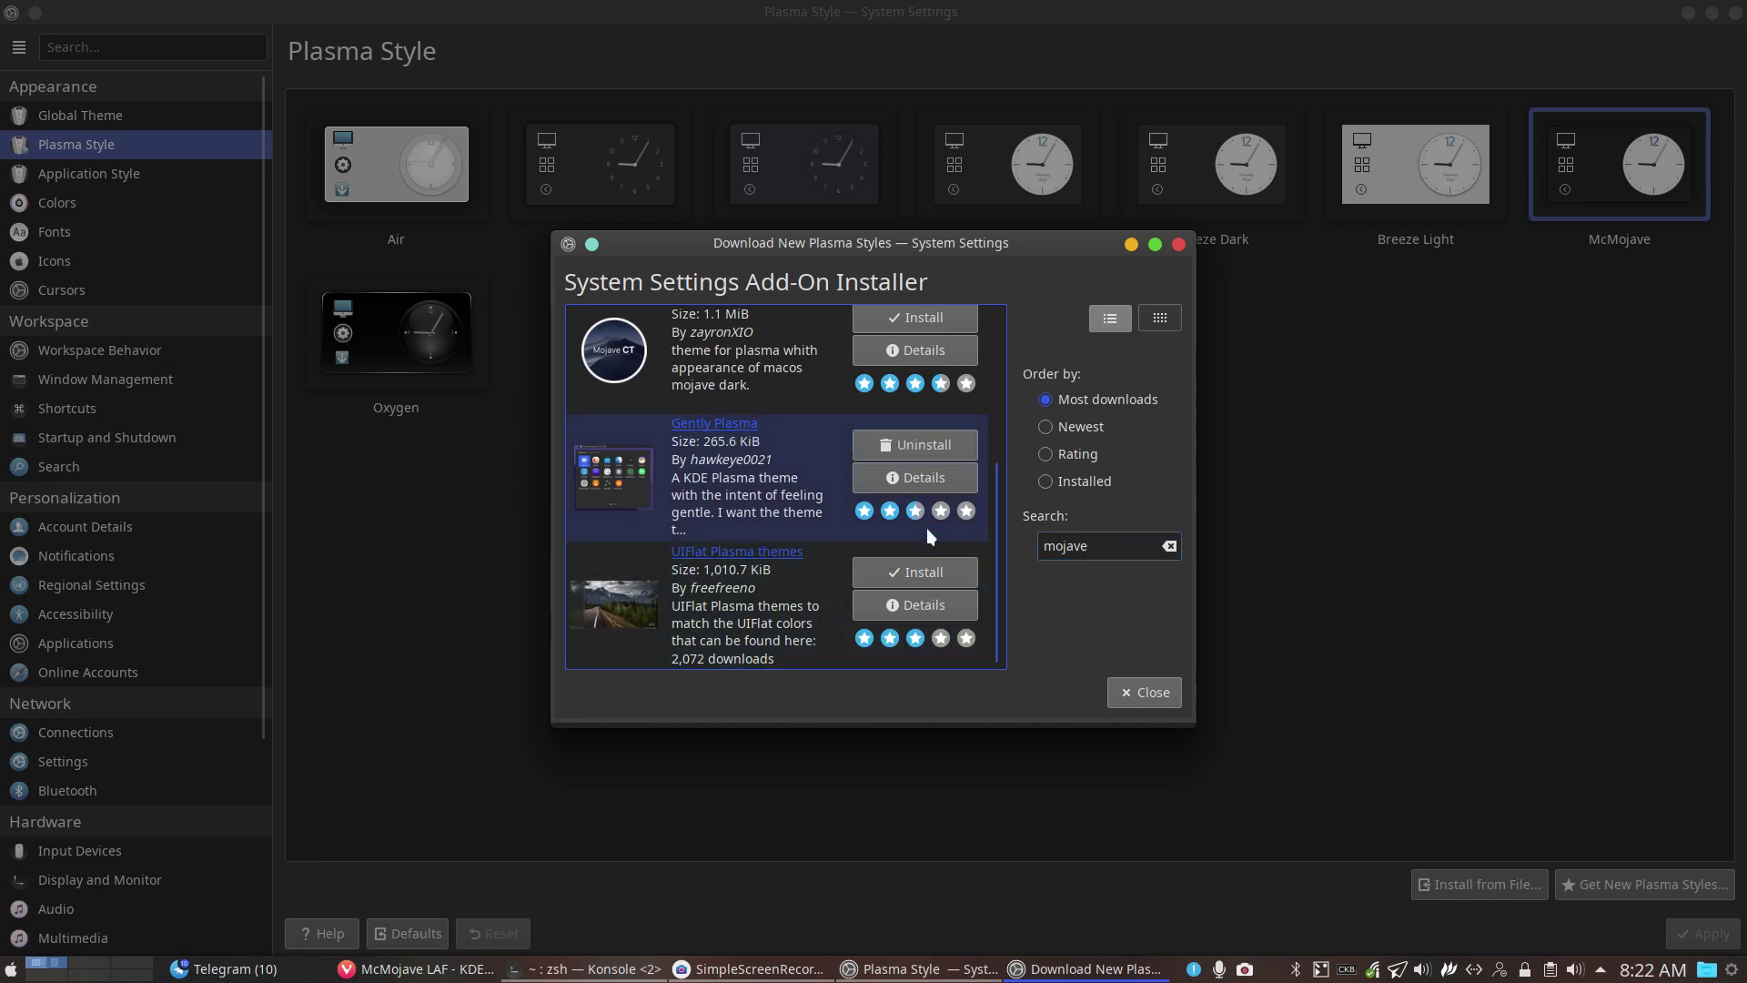
left_click(1128, 697)
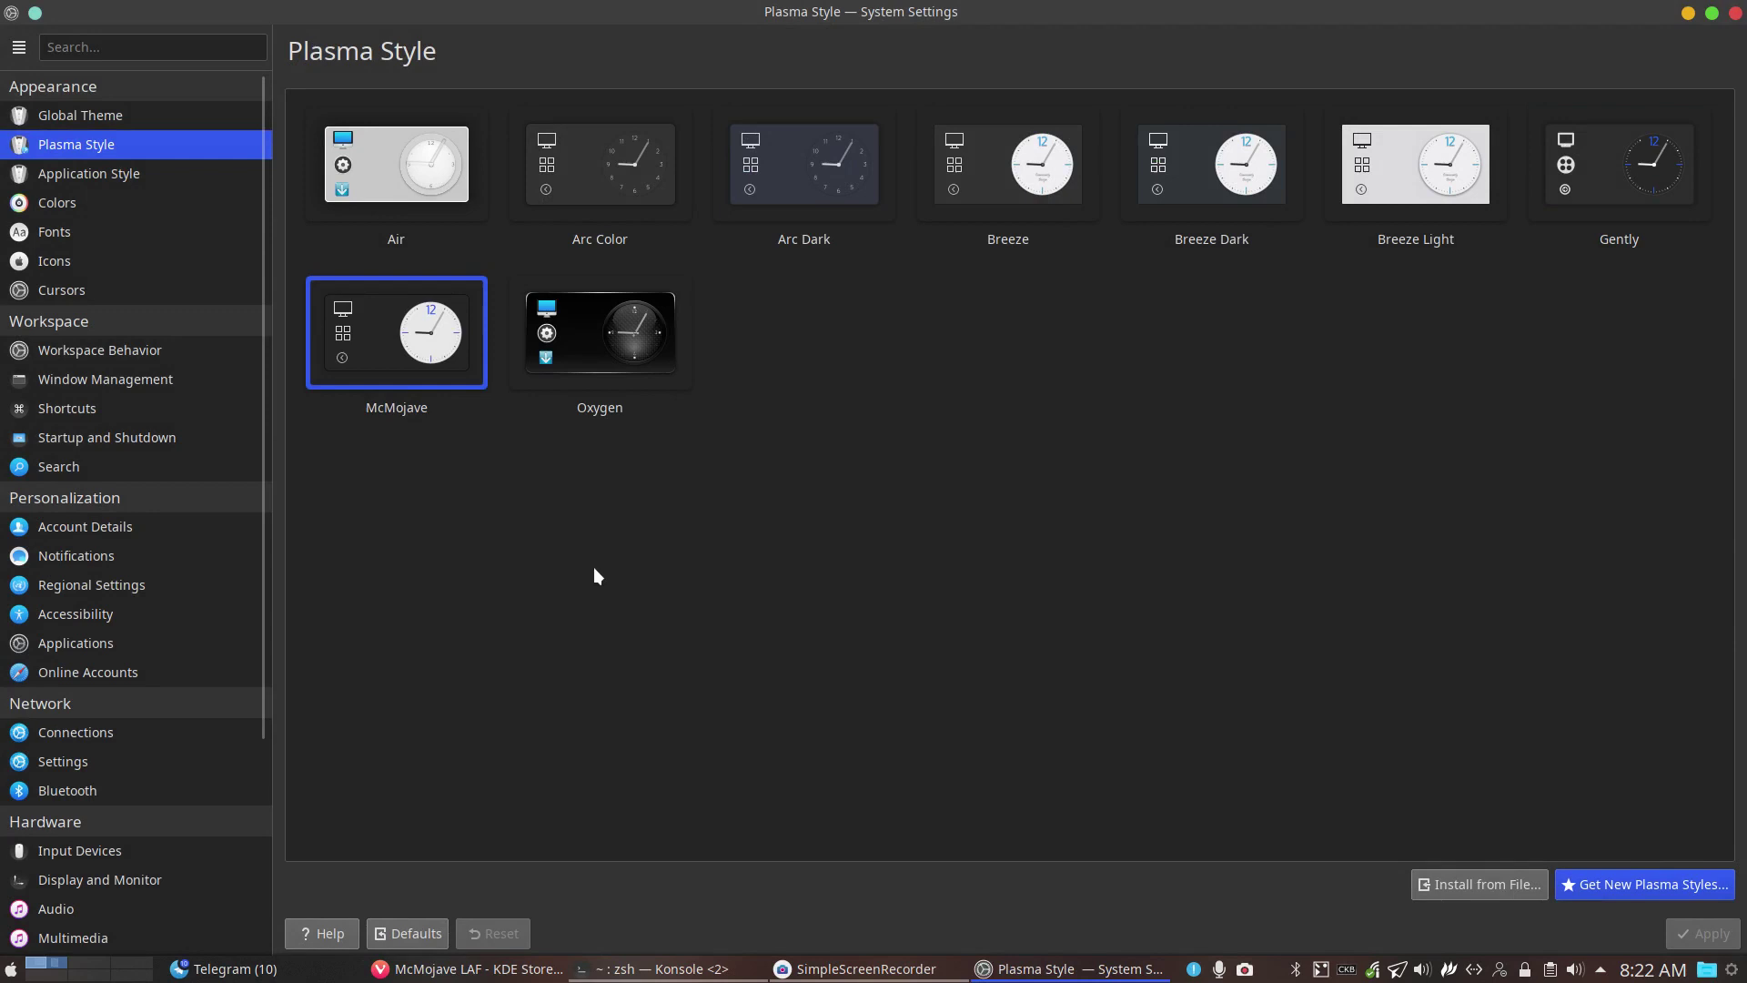
Select the Gently tile on the Plasma Style page and apply it
left_click(1620, 164)
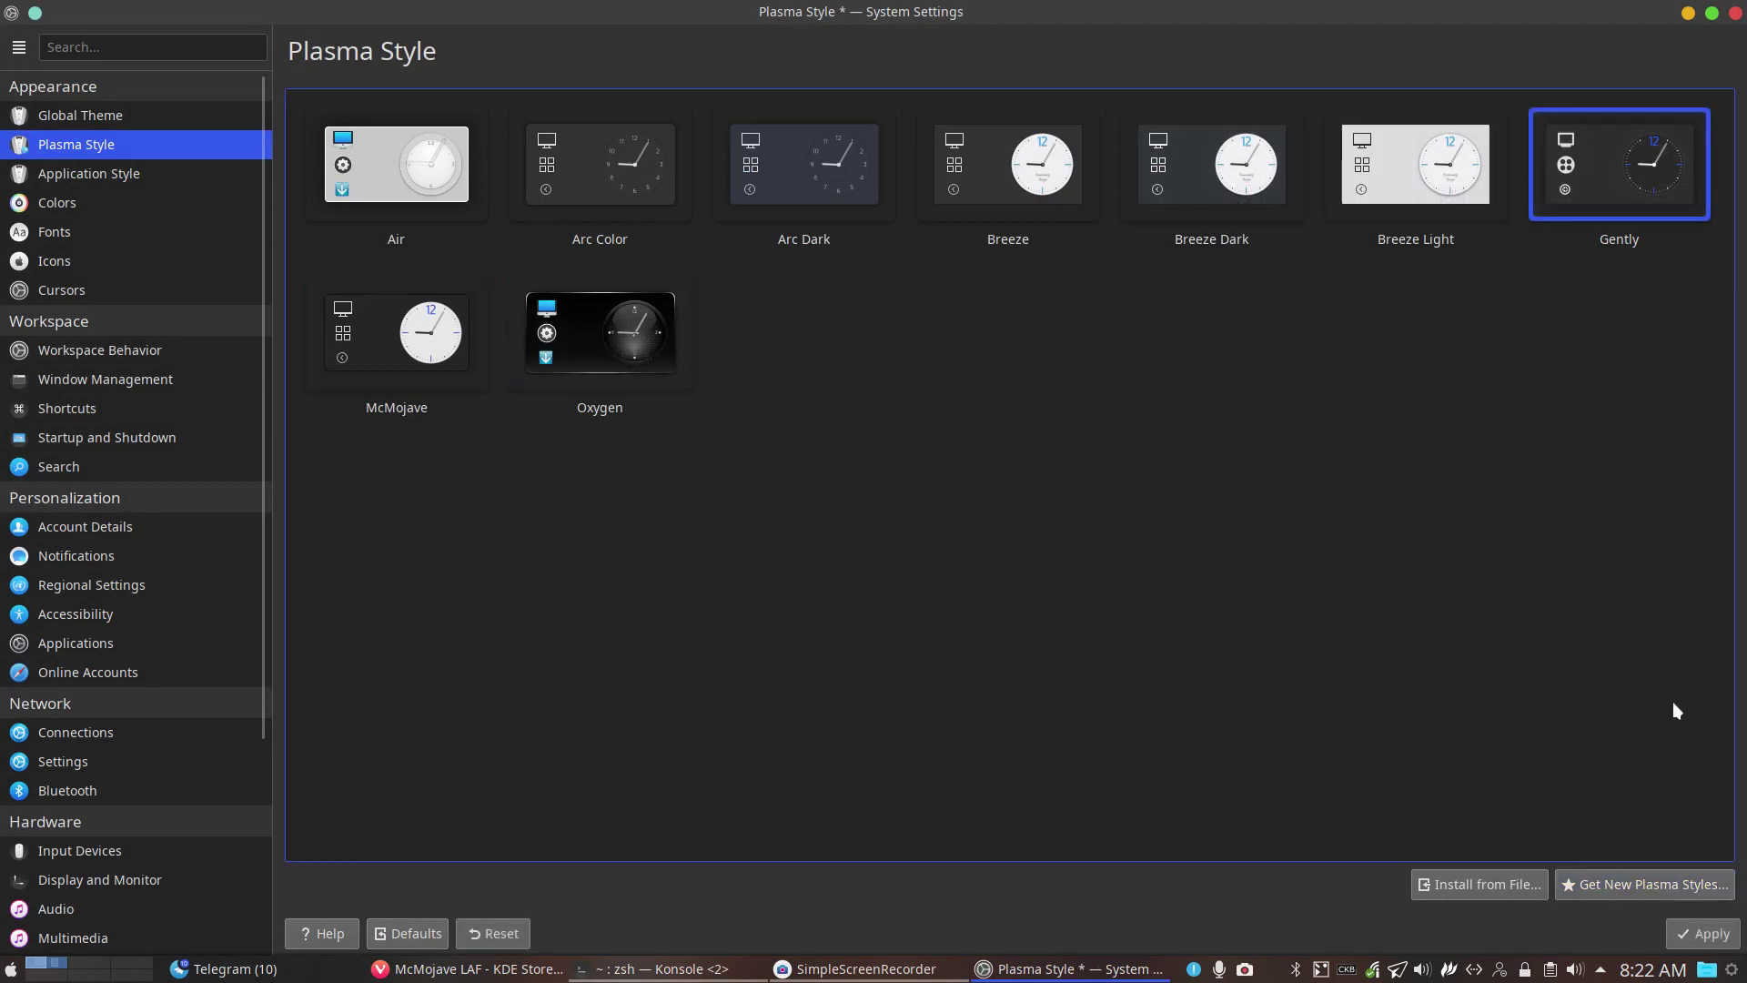
left_click(1704, 943)
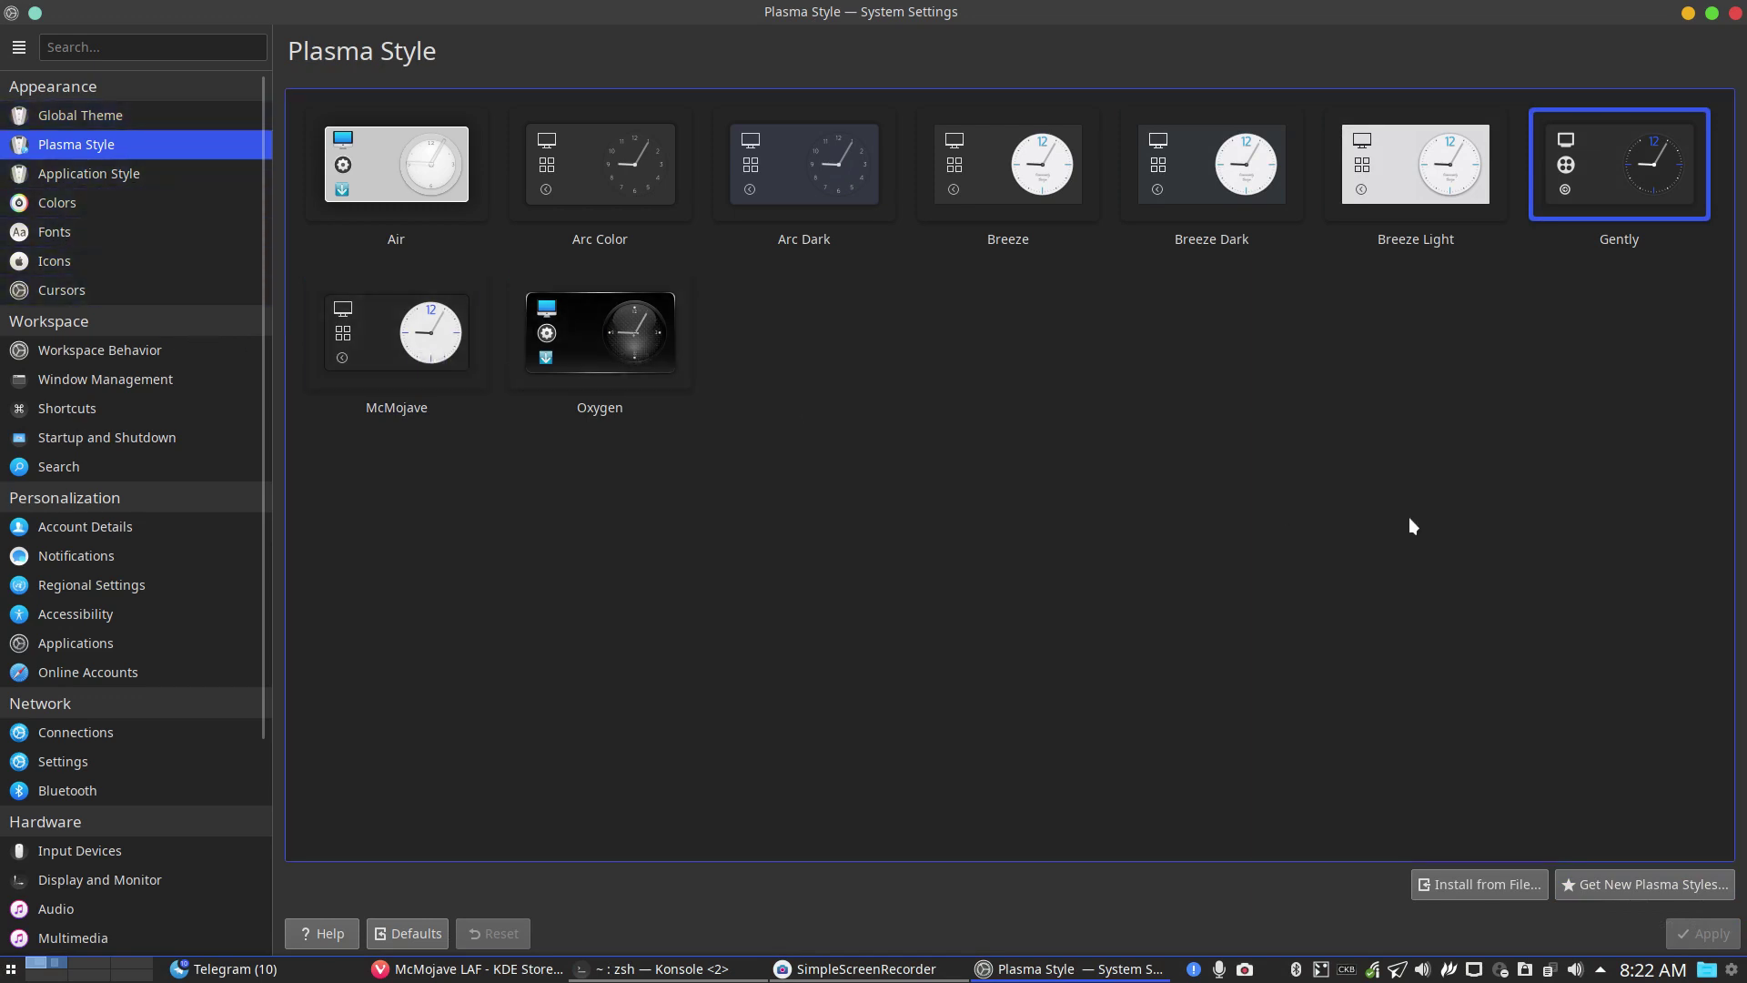
left_click(11, 968)
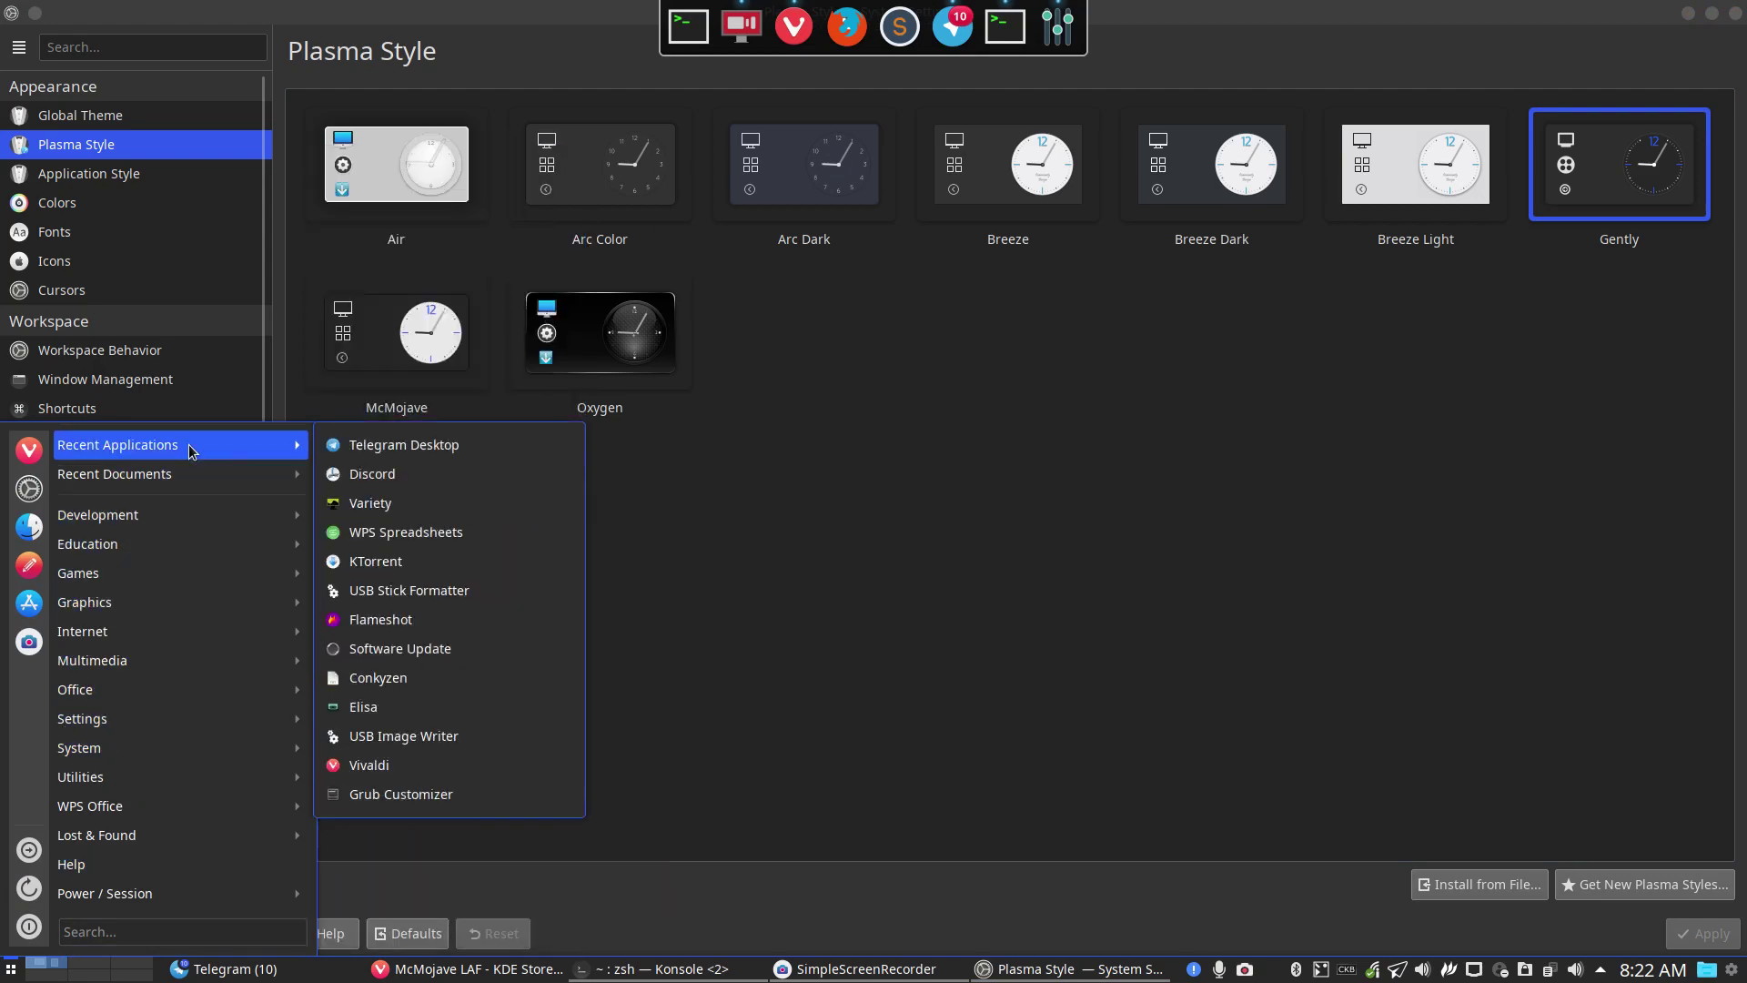
mouse_move(218, 588)
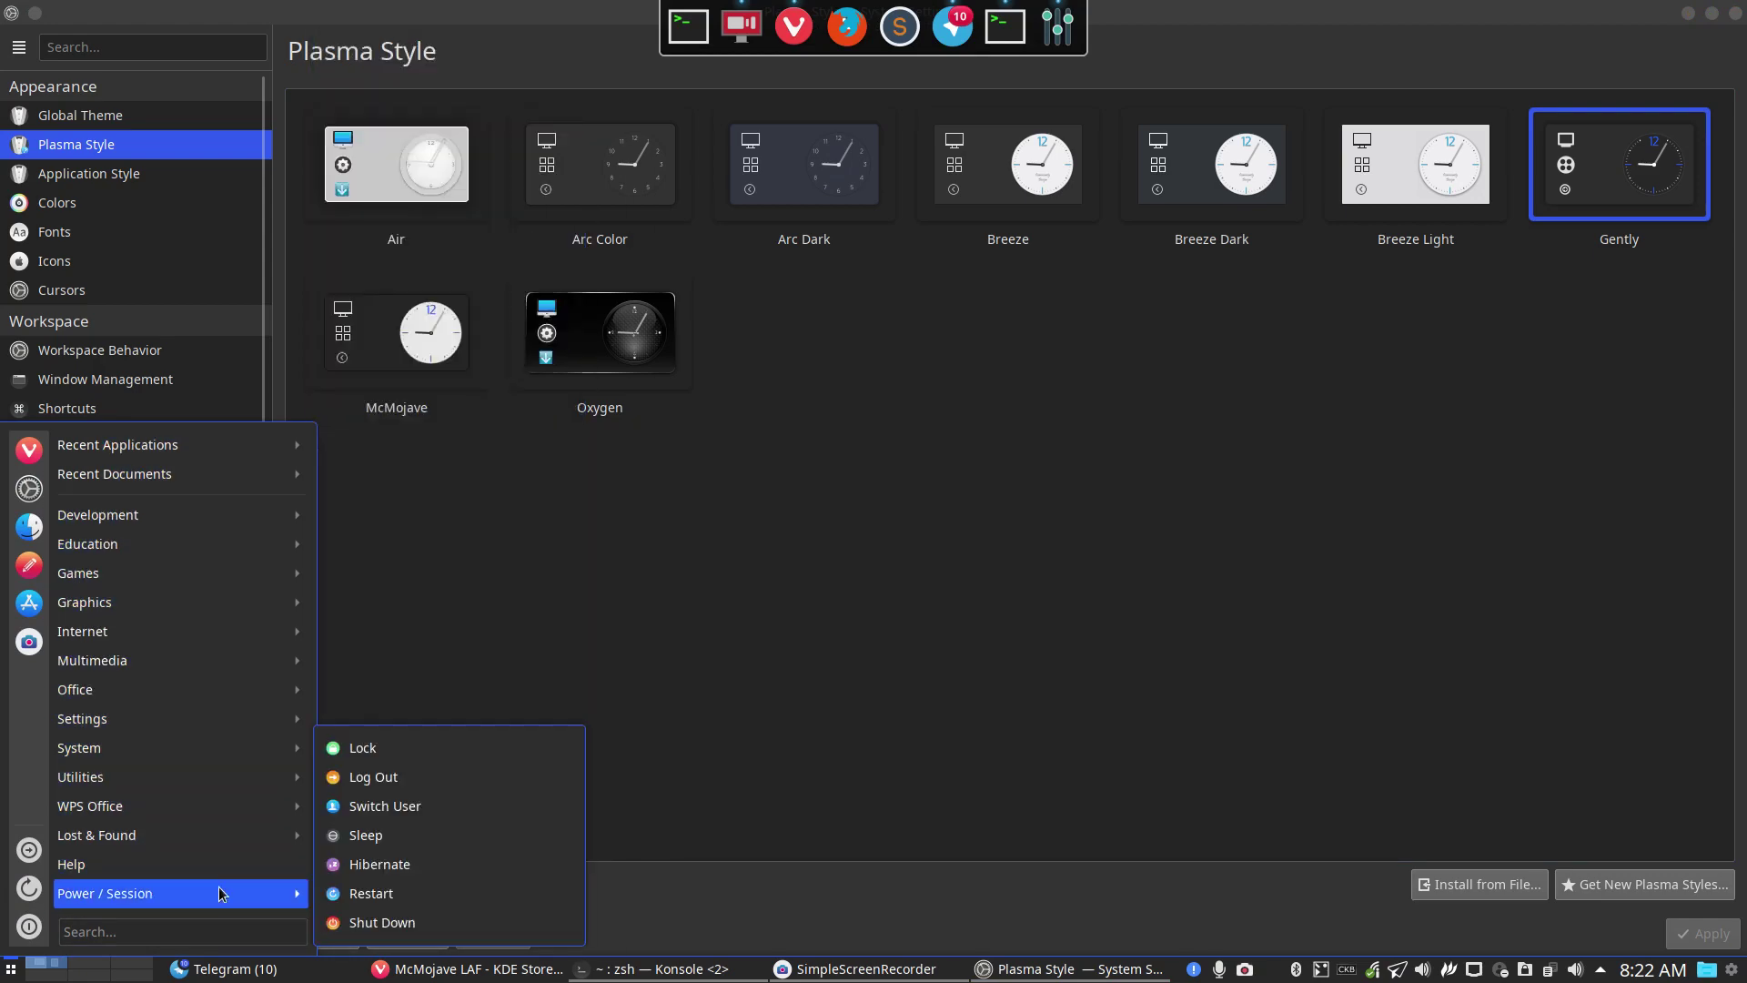
Bring Vivaldi's McMojave LAF page forward and open the KDE Store's KWin category
left_click(927, 646)
left_click(499, 962)
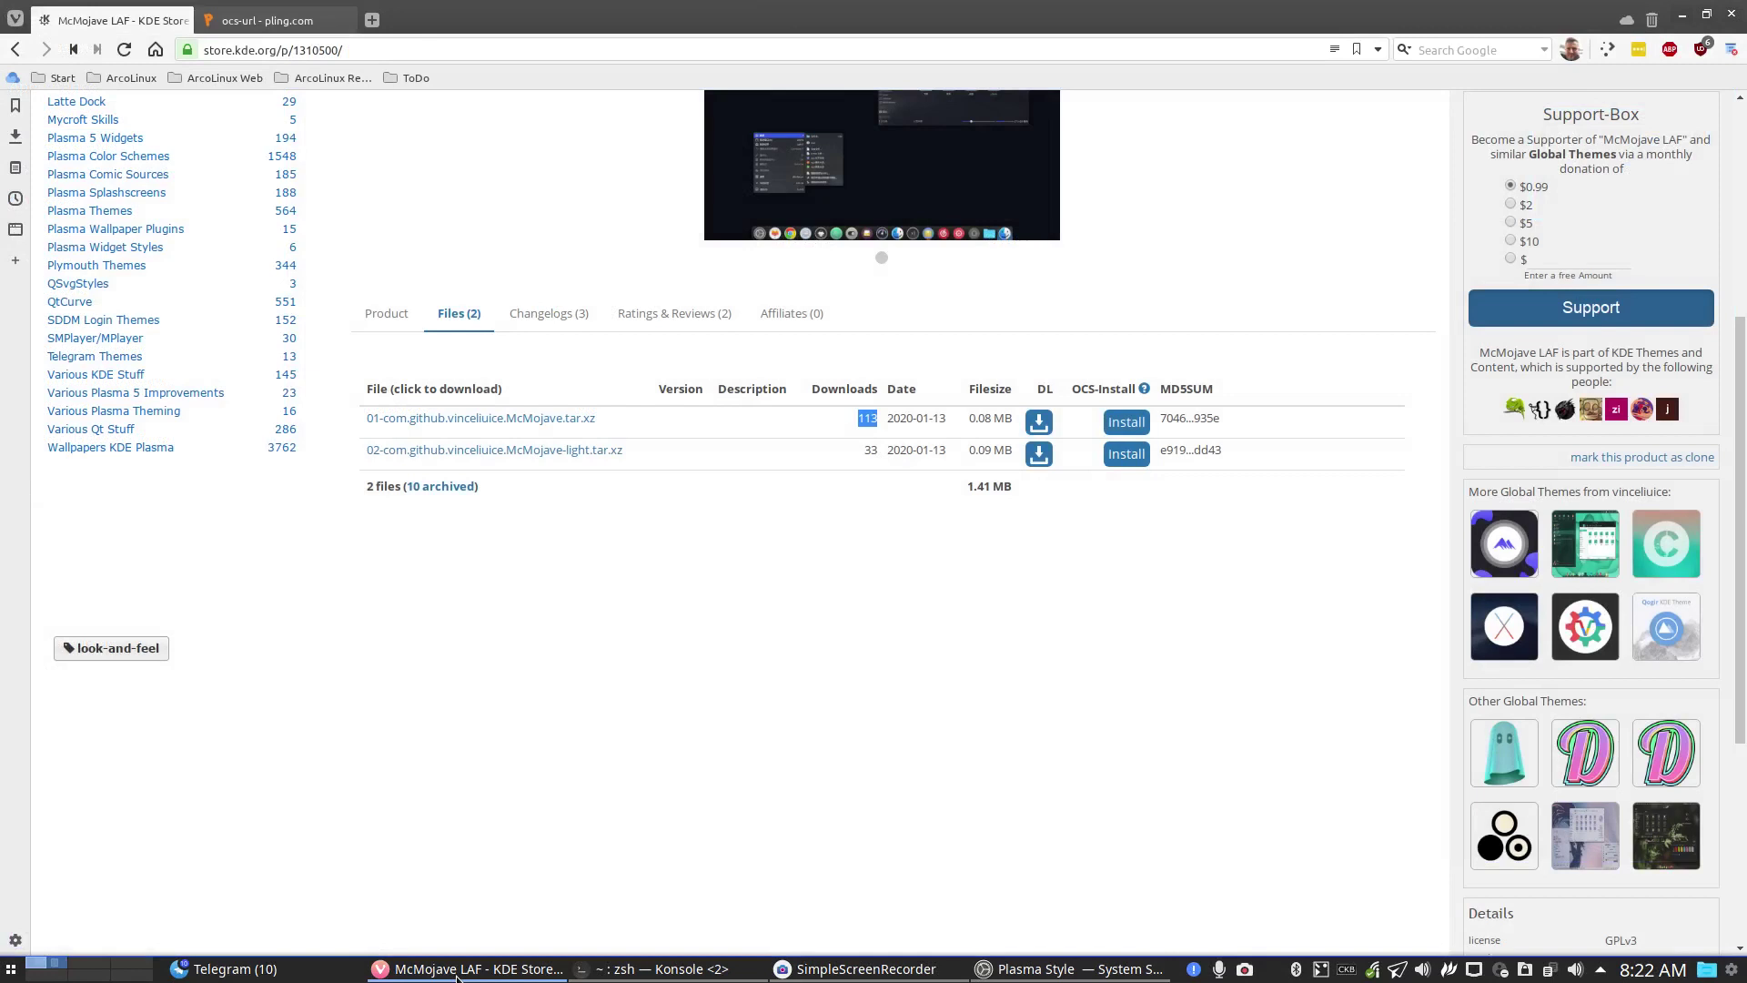
scroll(107, 376, "up", 2)
left_click(108, 376)
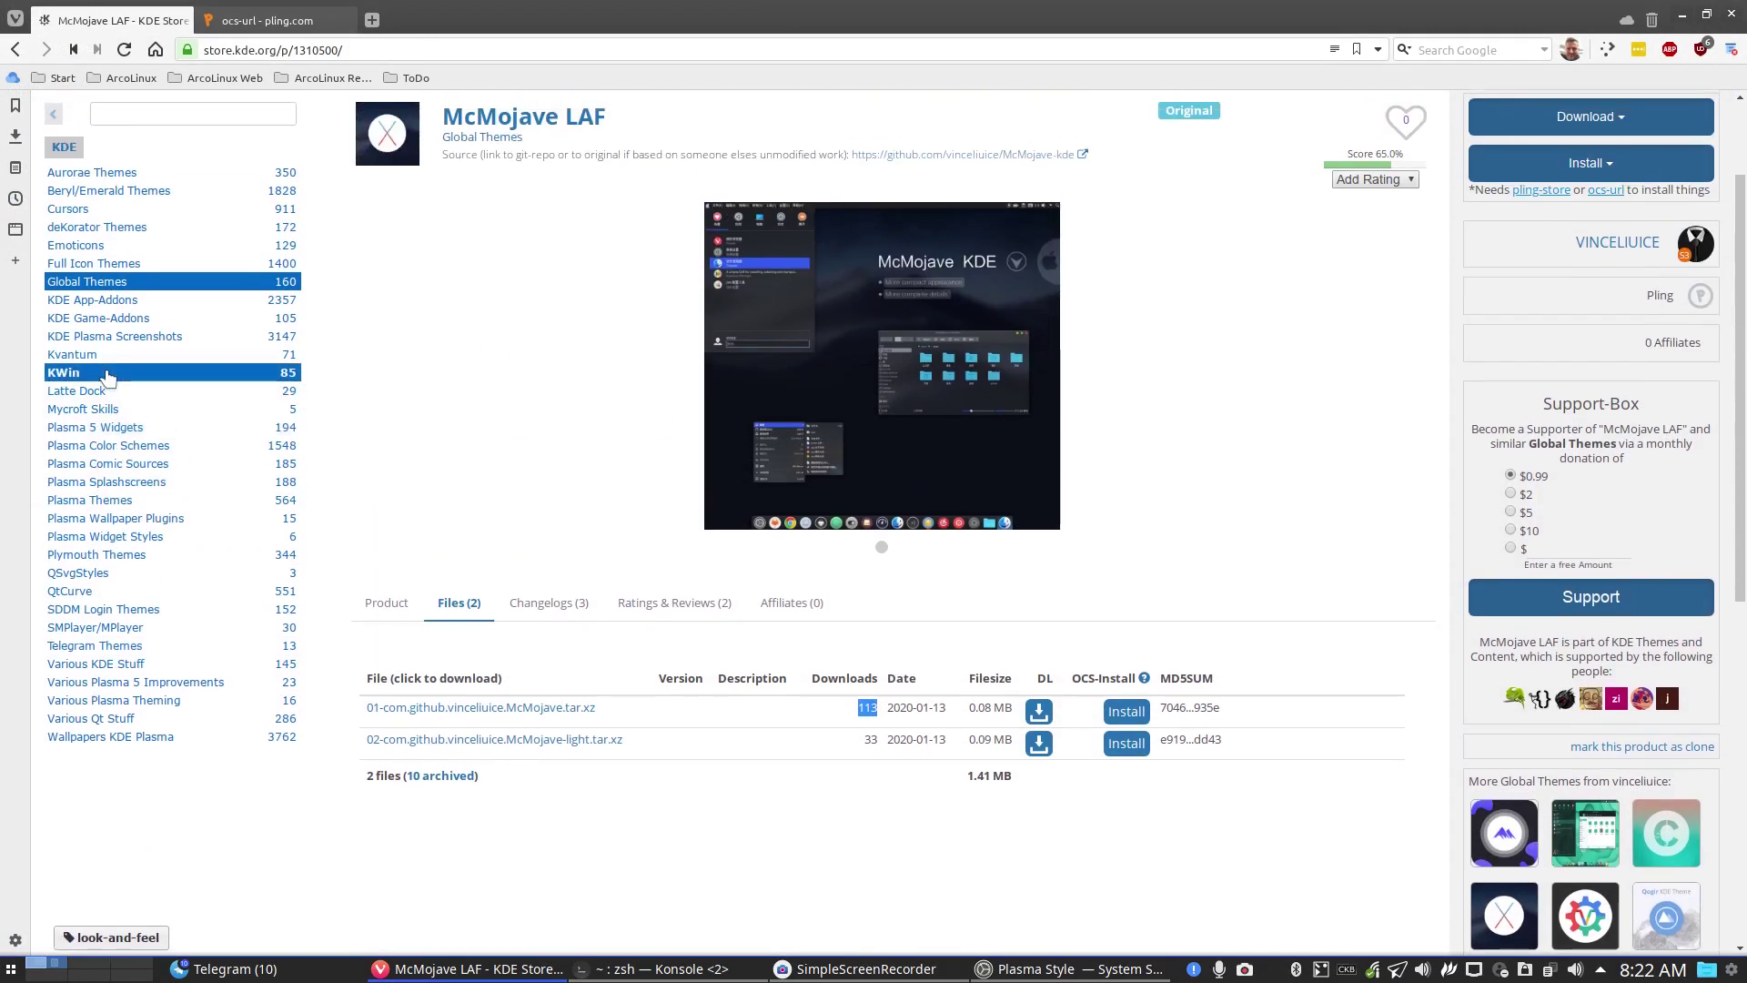